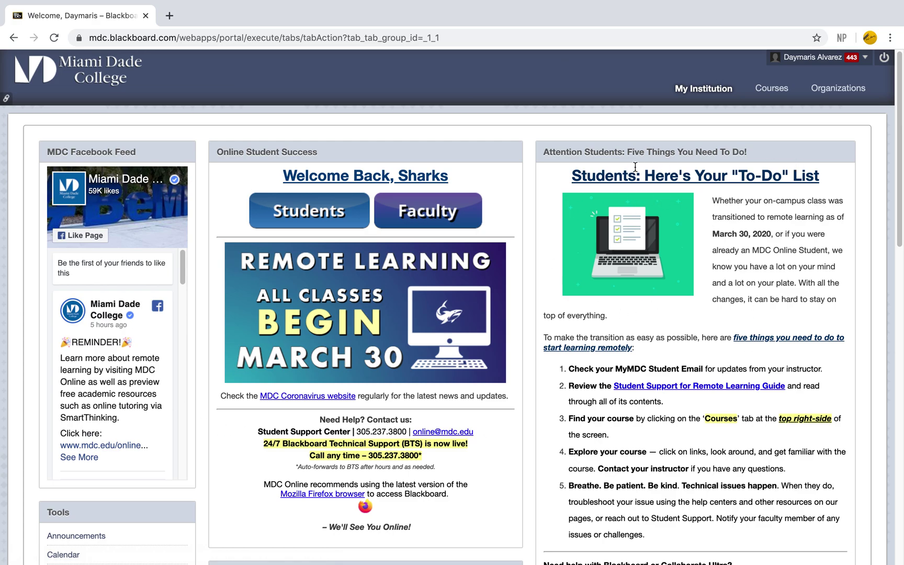
- Save the Smarthinking free online tutoring poster to the Desktop as a PNG image
scroll(773, 223, down, 2)
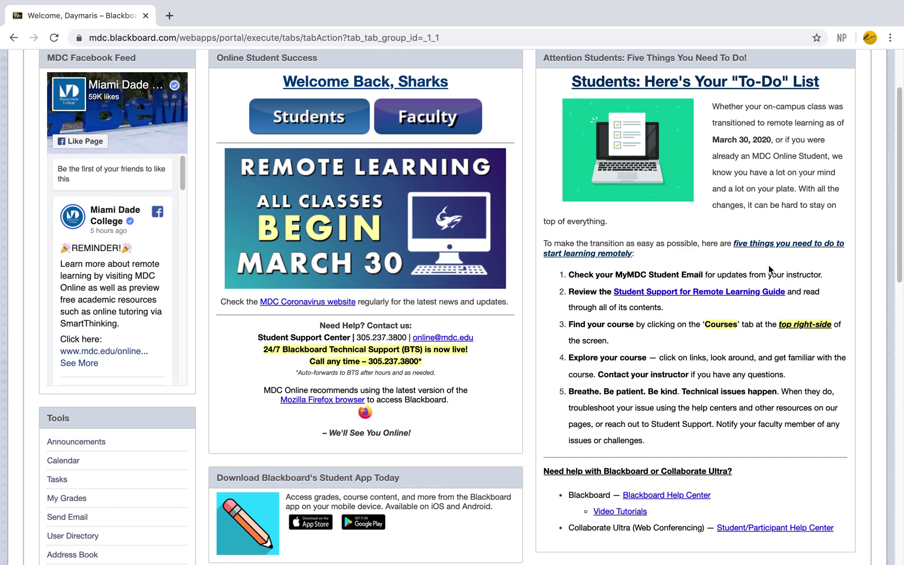
scroll(769, 264, down, 8)
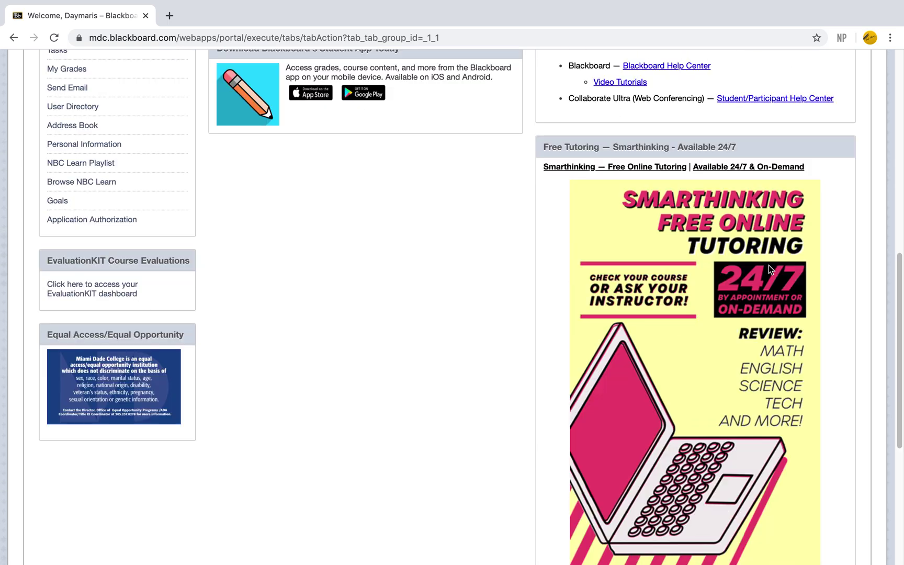
scroll(734, 252, down, 2)
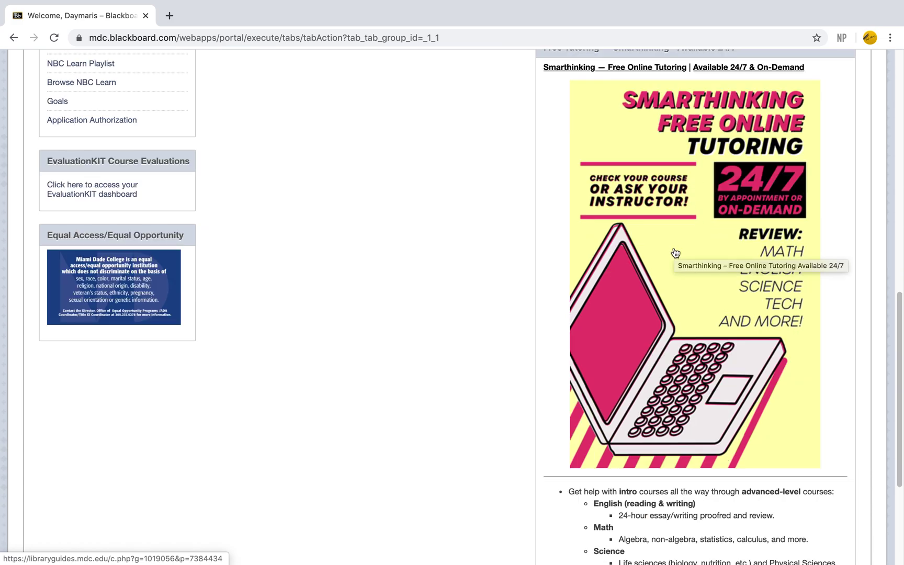
right_click(677, 178)
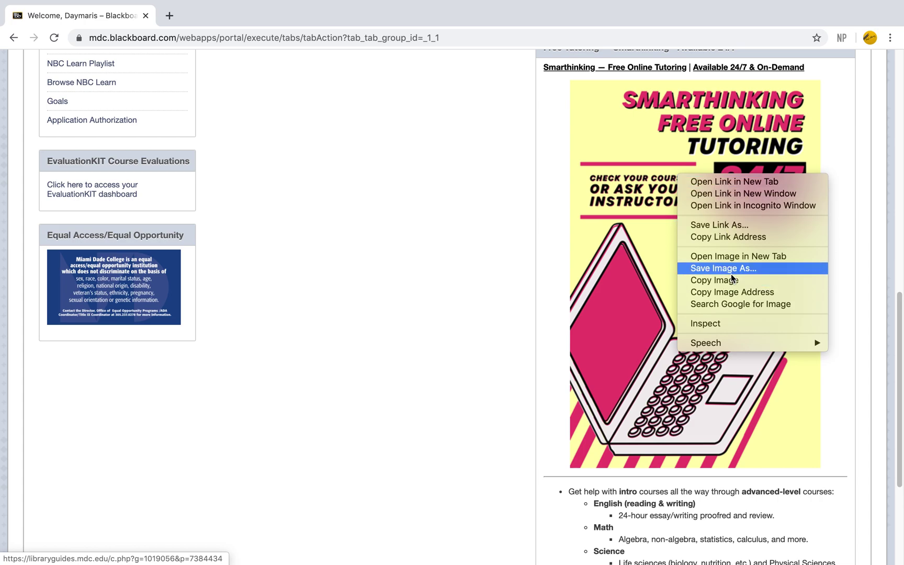
click(714, 268)
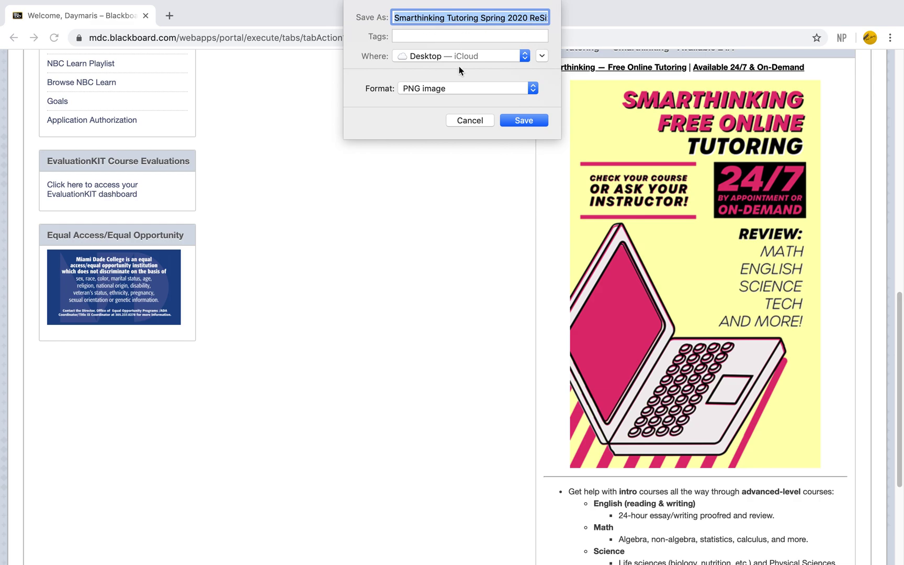
click(524, 121)
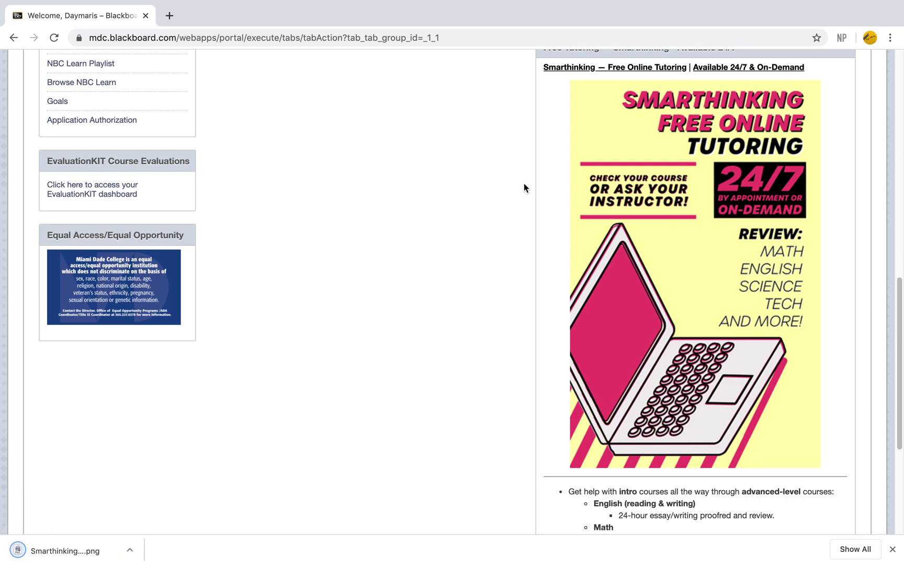
- Open the Courses page from the institution home page
scroll(524, 184, up, 1)
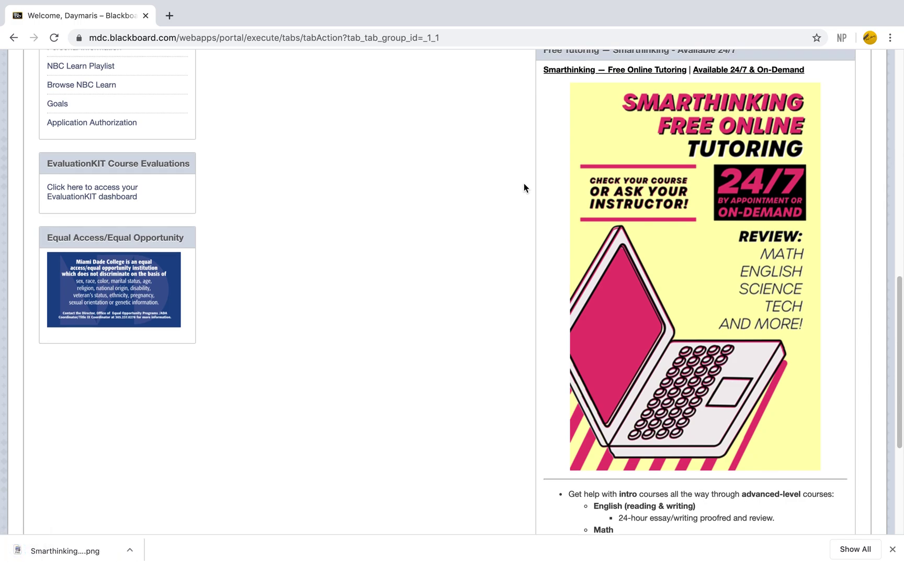
scroll(524, 188, up, 1)
scroll(524, 187, up, 10)
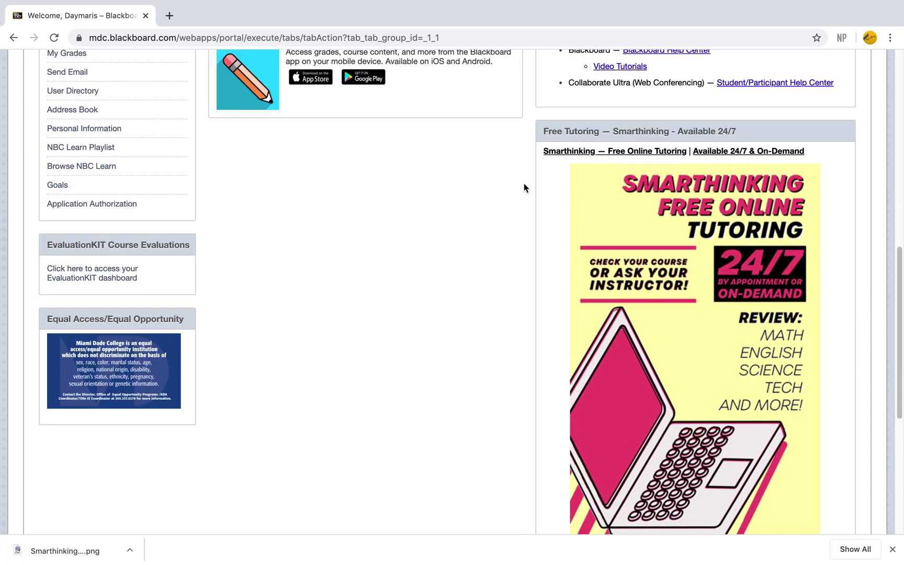
scroll(524, 187, up, 3)
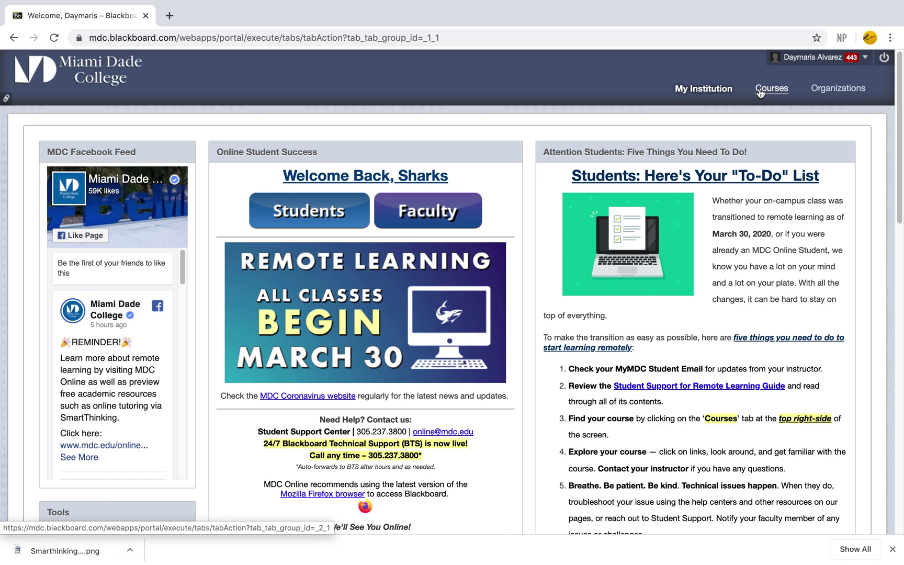
click(776, 92)
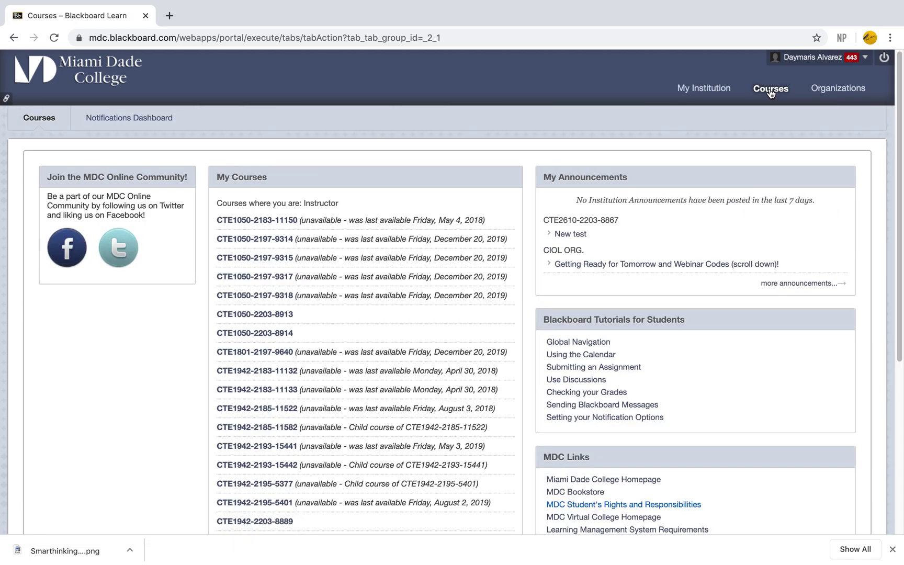
scroll(502, 226, down, 3)
scroll(502, 222, down, 1)
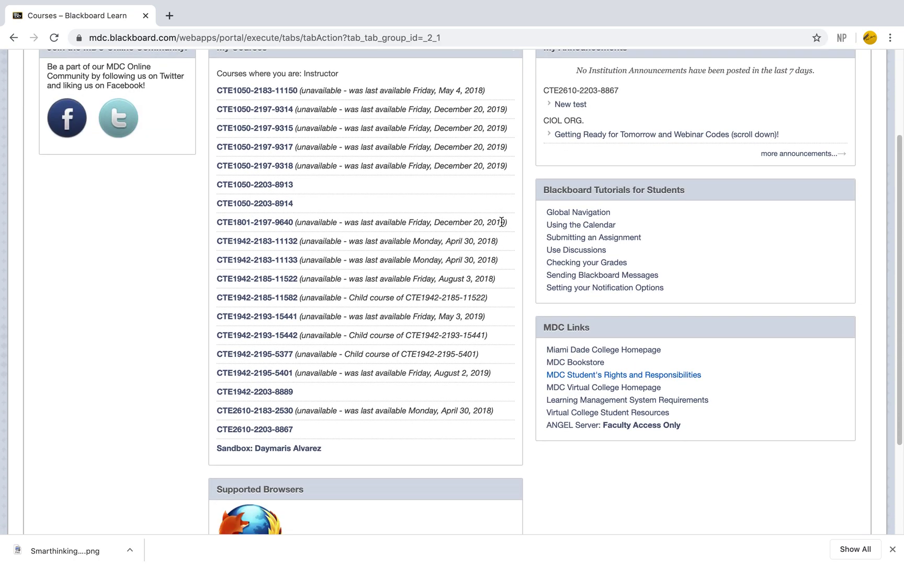
scroll(502, 222, up, 3)
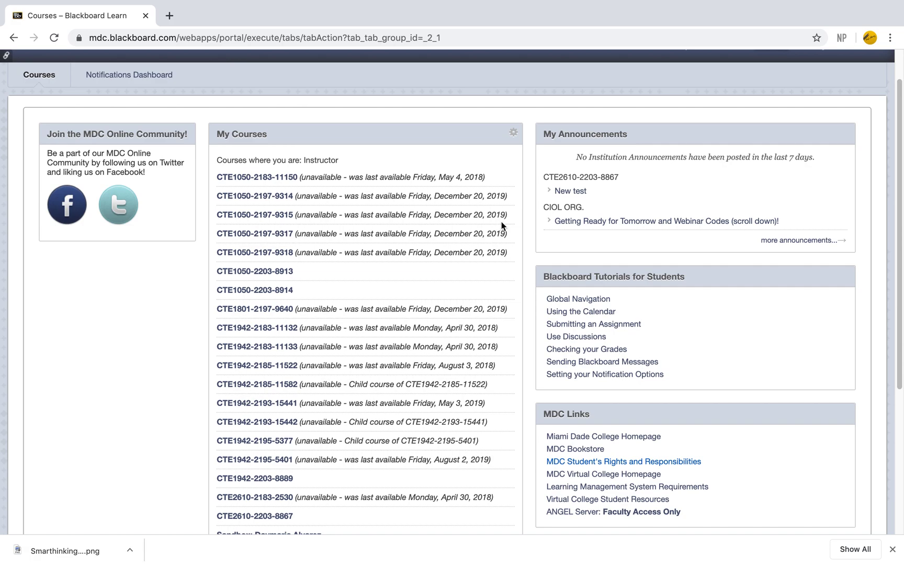
scroll(502, 226, down, 3)
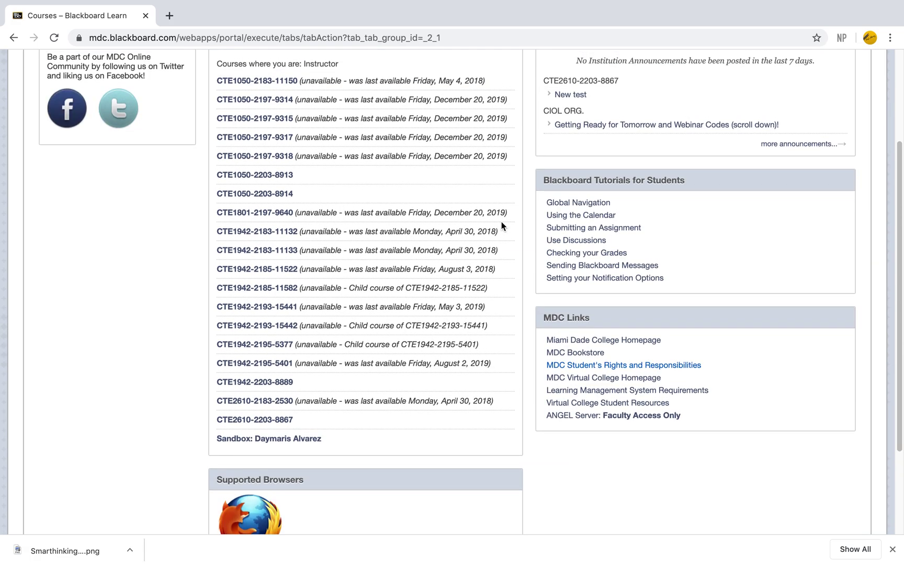
scroll(501, 226, up, 1)
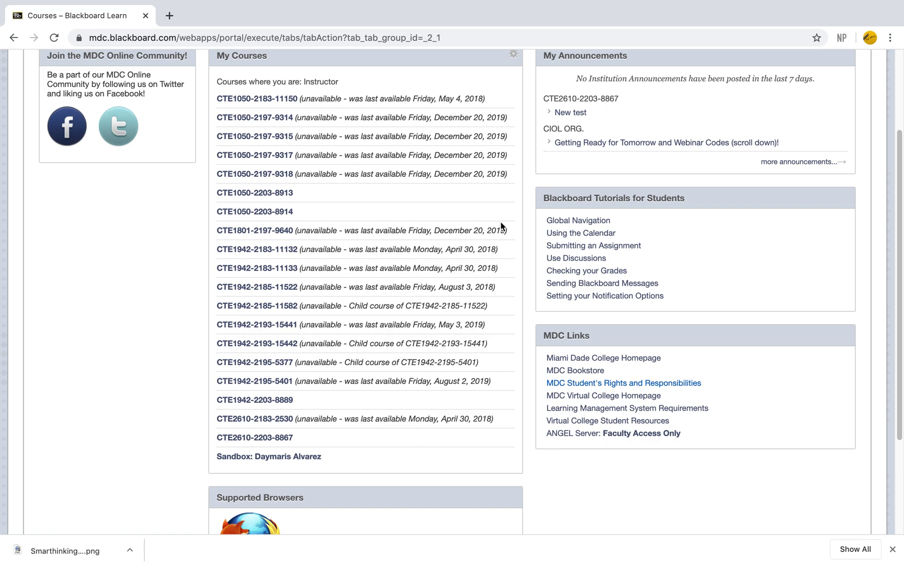
scroll(502, 226, up, 1)
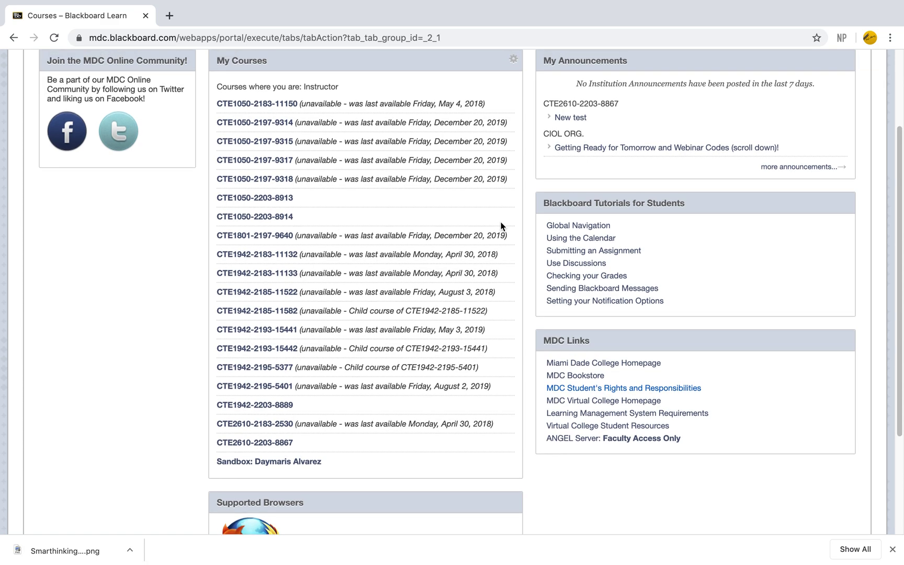
scroll(502, 226, up, 1)
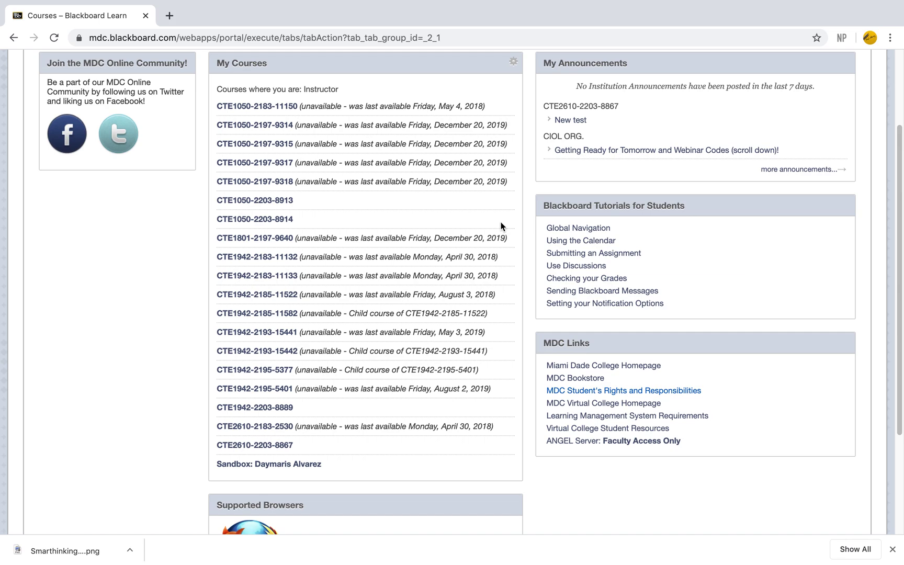
click(514, 64)
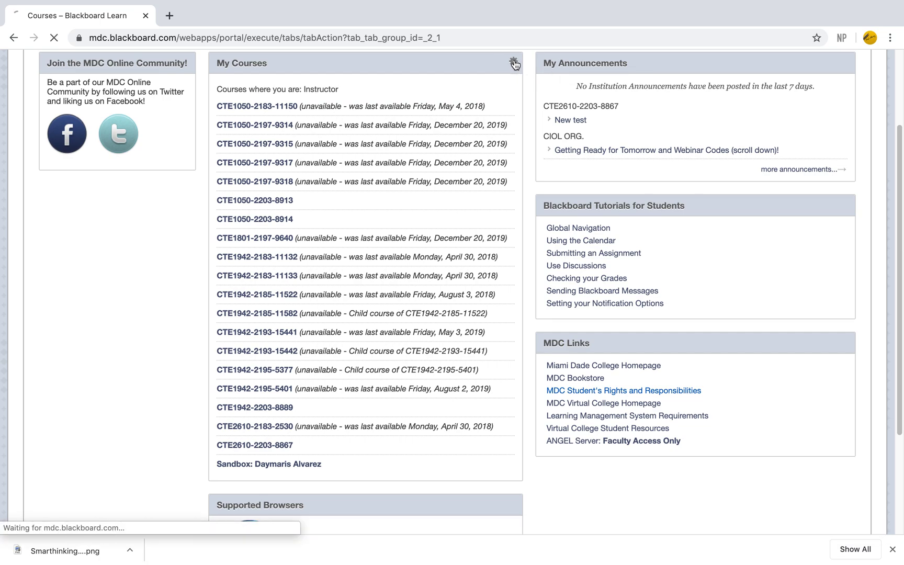
scroll(475, 148, down, 5)
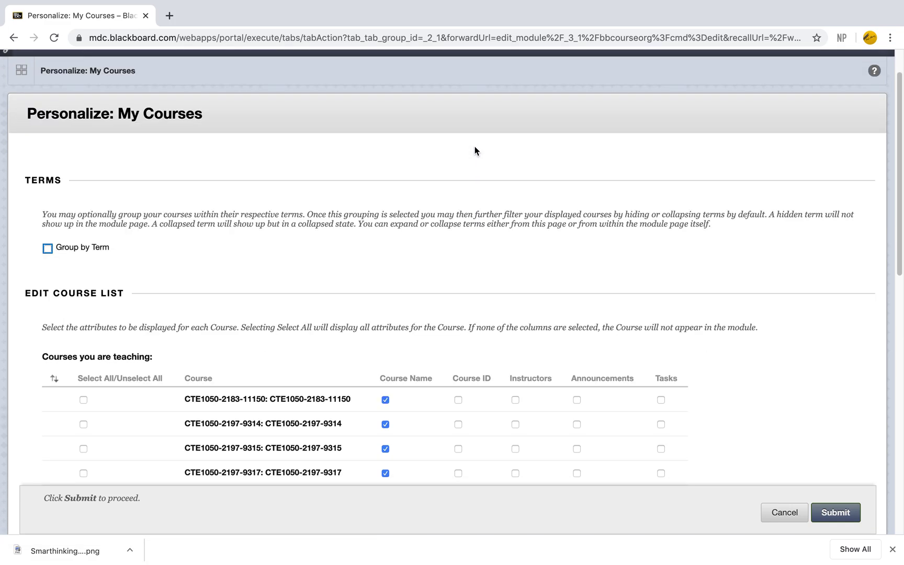
scroll(475, 150, down, 3)
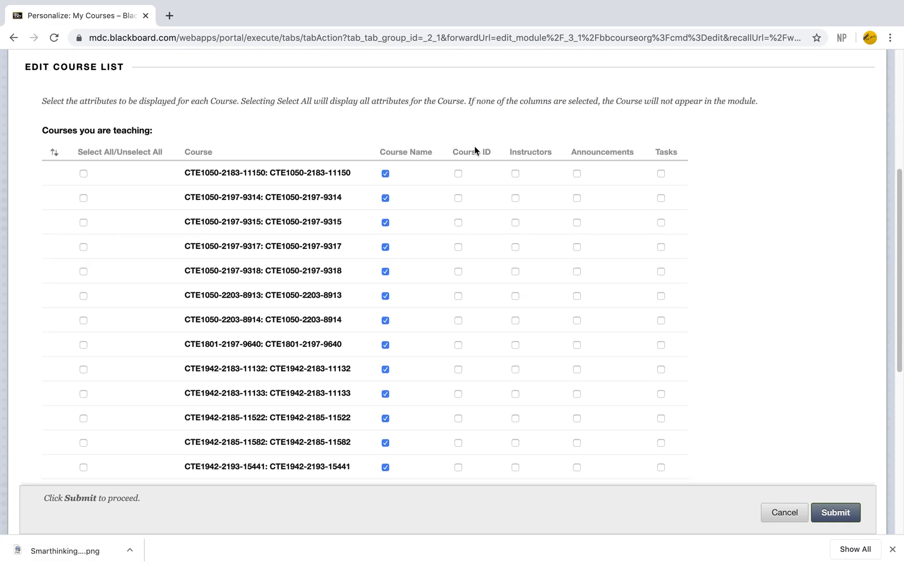
scroll(475, 150, down, 4)
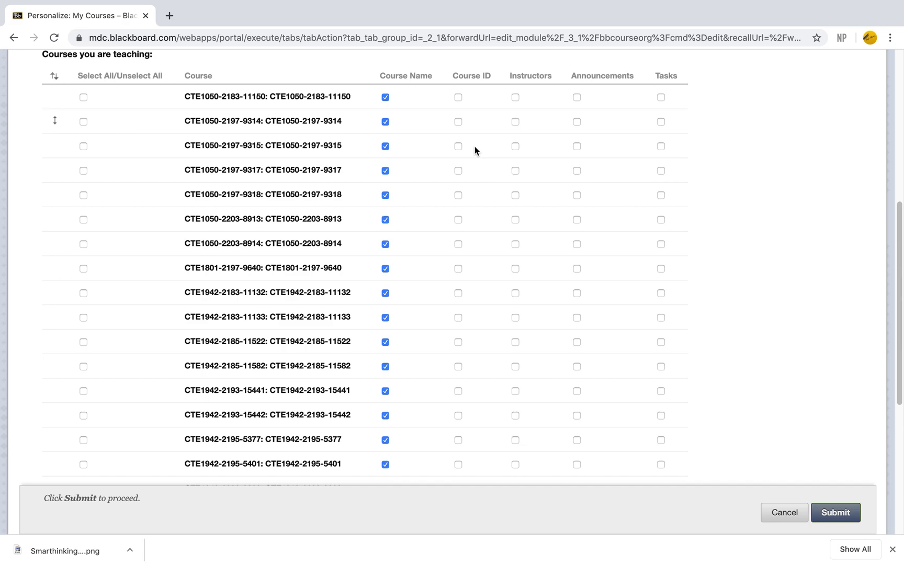
click(386, 68)
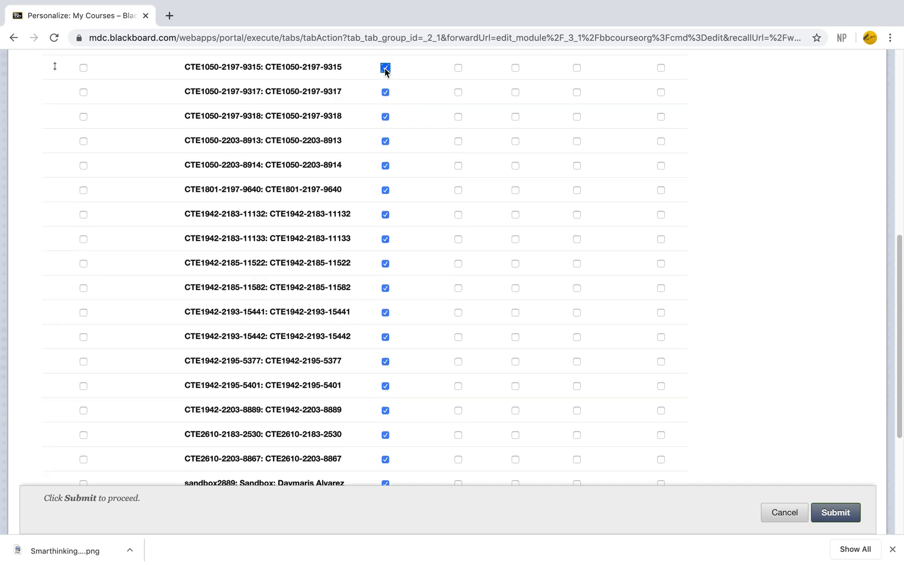
click(385, 95)
click(384, 116)
click(385, 190)
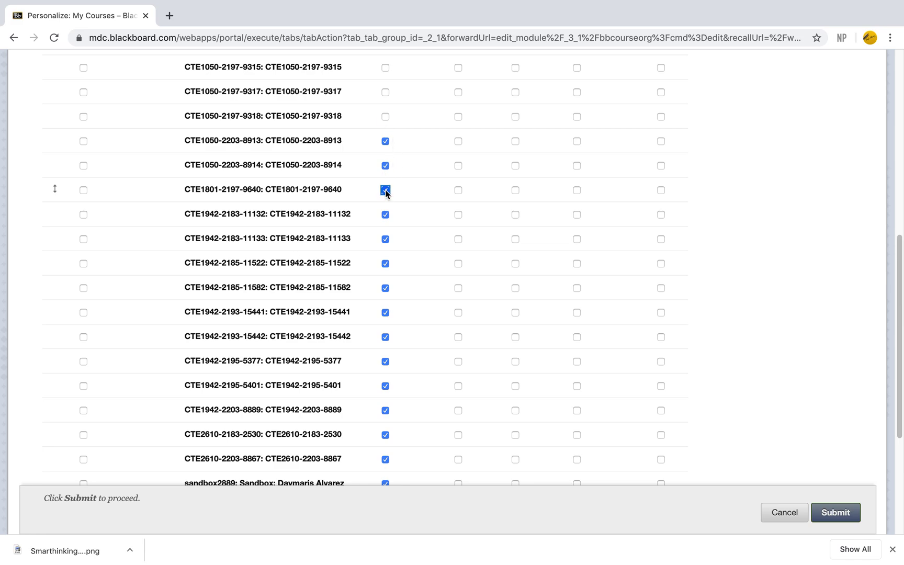
click(385, 215)
click(385, 264)
click(385, 243)
click(386, 288)
click(385, 313)
click(385, 338)
click(385, 362)
click(385, 386)
scroll(392, 400, down, 1)
scroll(392, 397, down, 1)
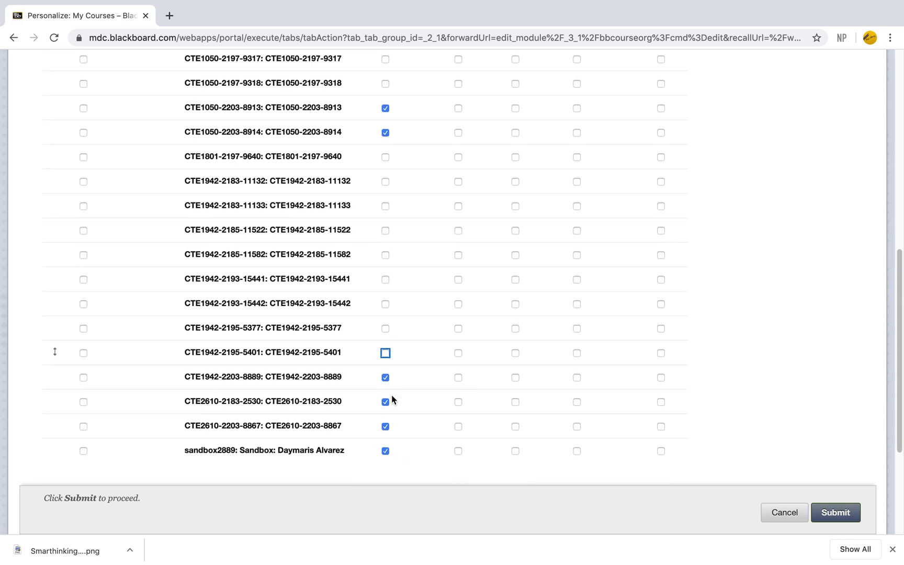
click(386, 402)
scroll(427, 439, down, 5)
click(847, 511)
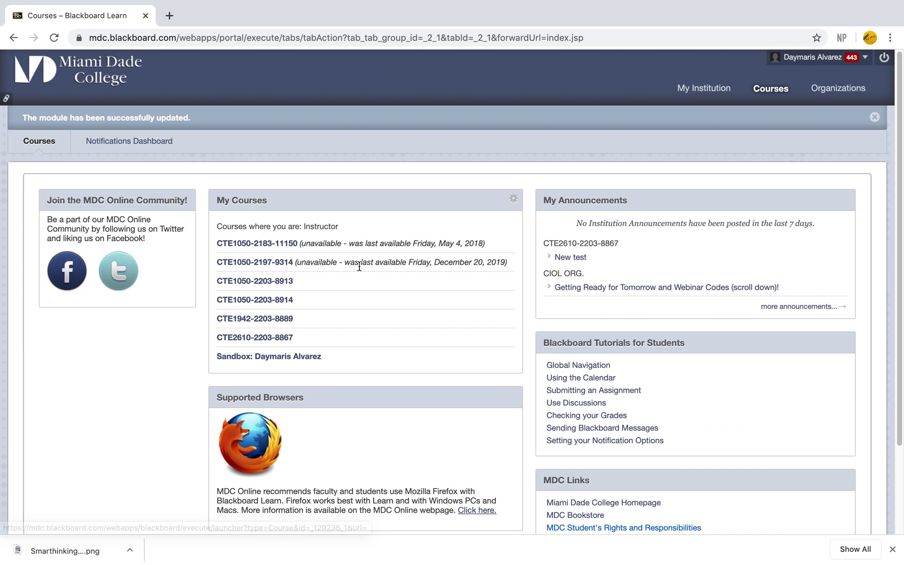
click(515, 201)
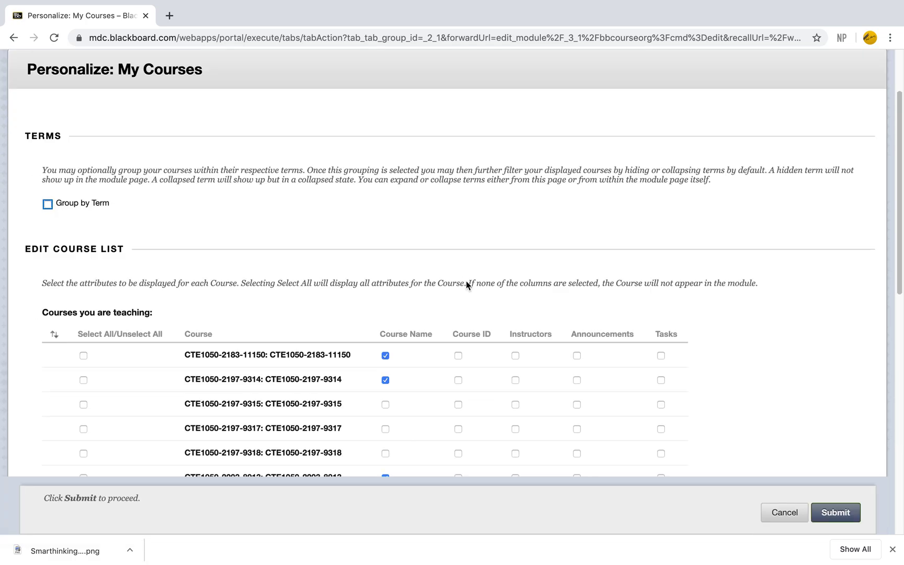
scroll(467, 285, down, 1)
click(385, 334)
click(385, 357)
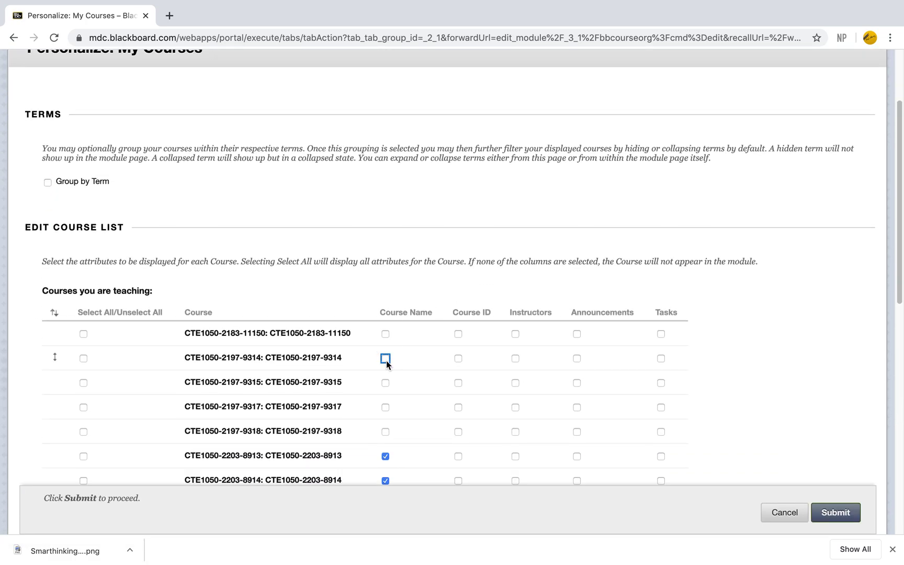
scroll(386, 360, down, 5)
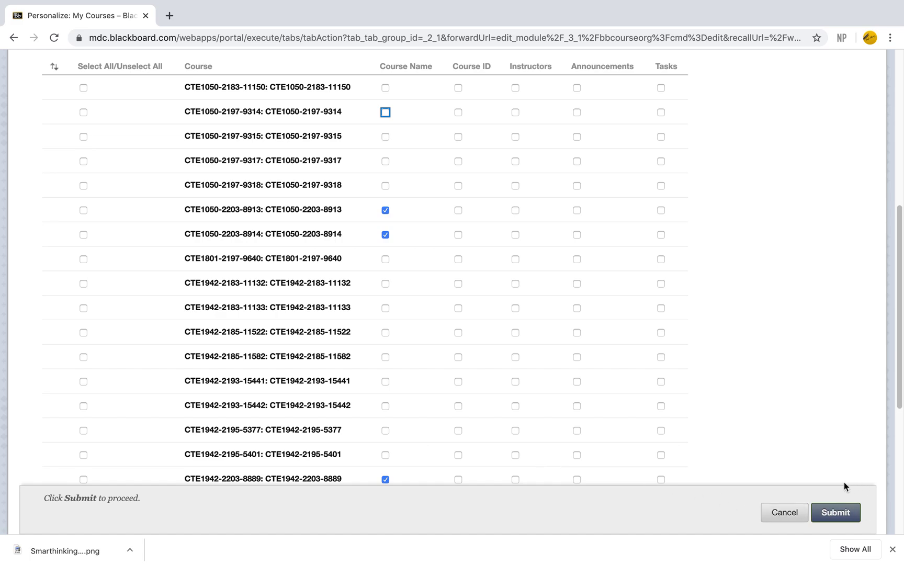
click(836, 513)
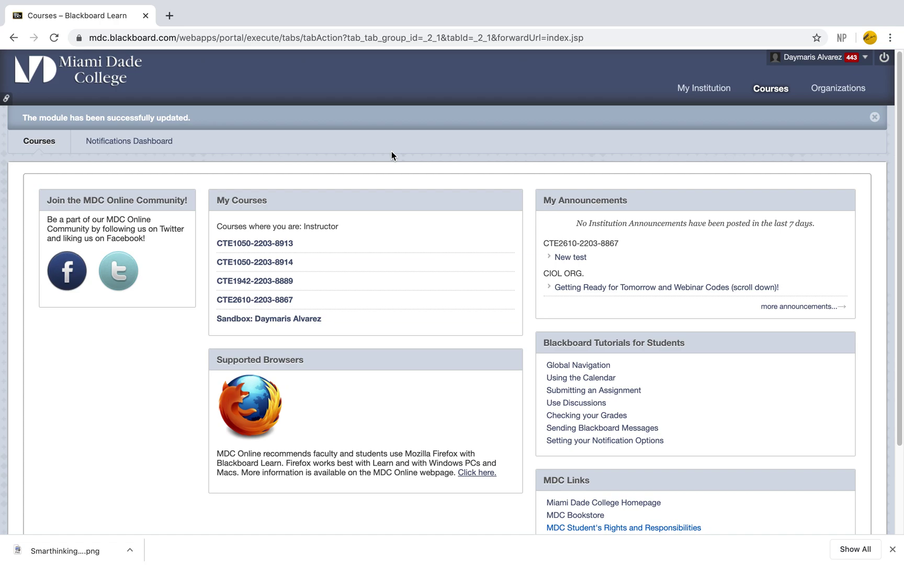
- Open the Sandbox course from My Courses and close the browser's download bar
click(277, 320)
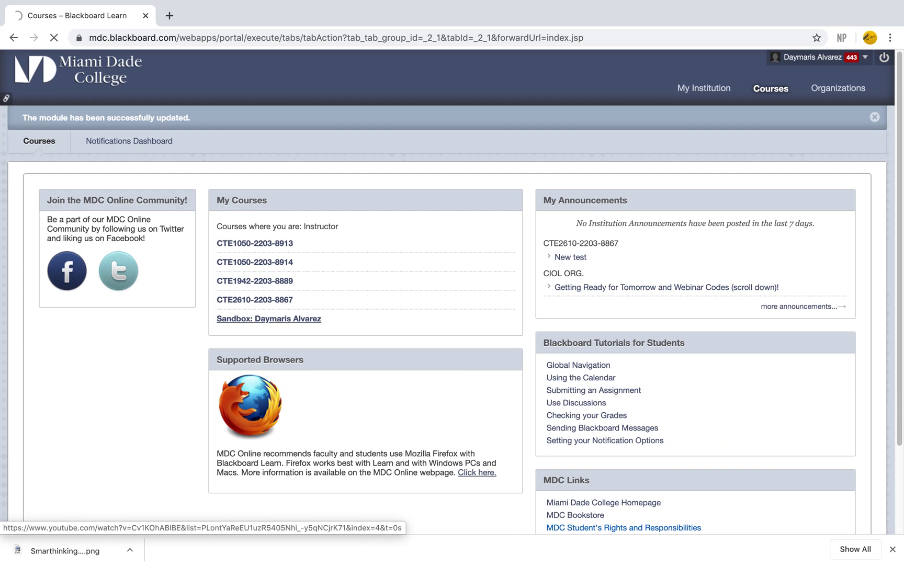
click(893, 547)
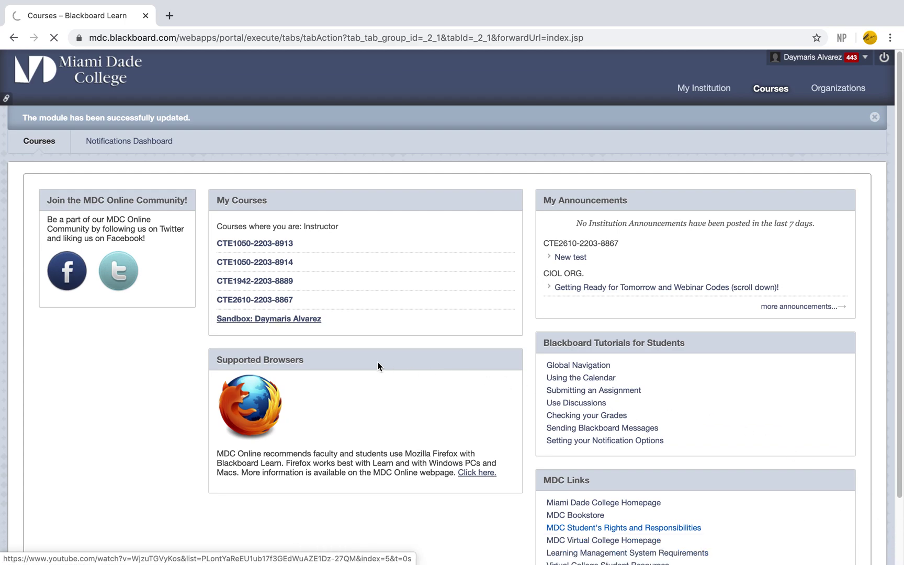
click(227, 322)
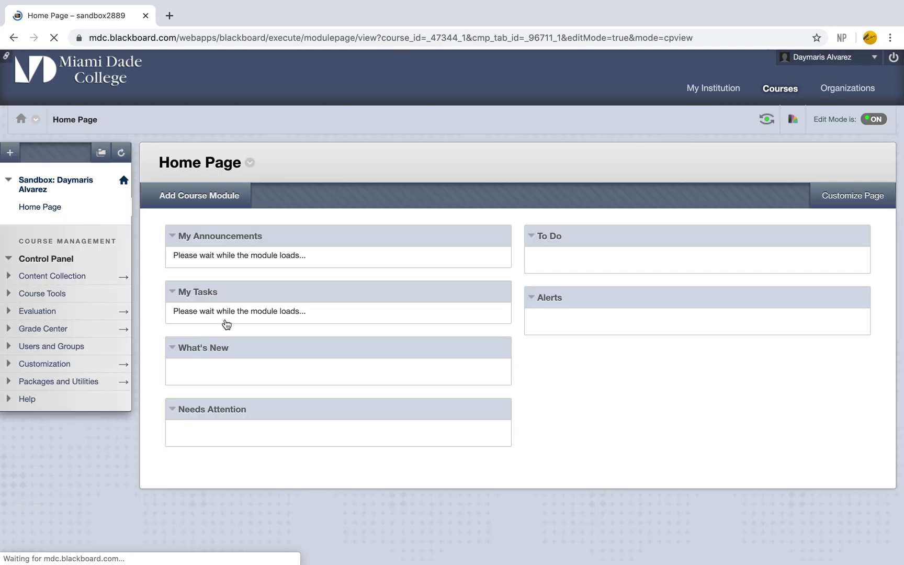
- Create a new announcement in the sandbox course and enter Tutoring as its subject
scroll(540, 180, down, 3)
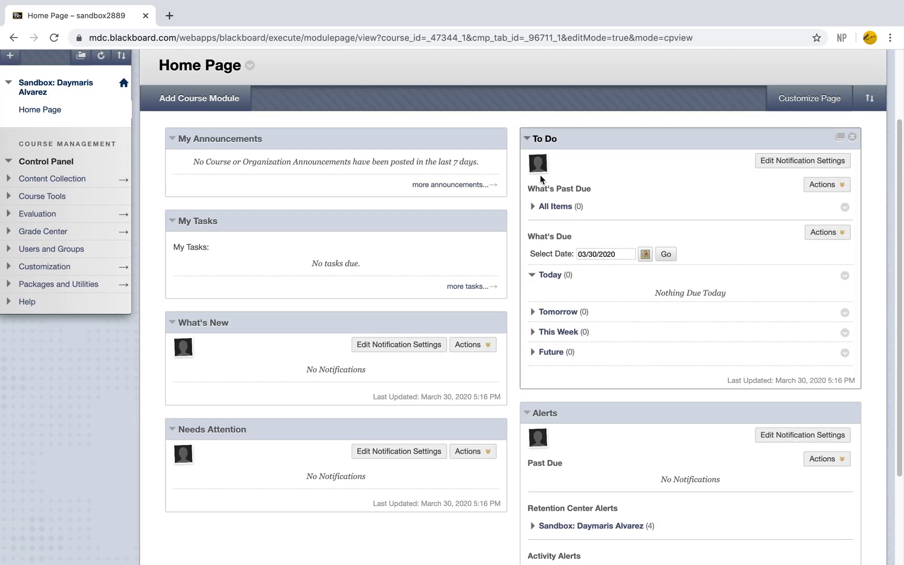
scroll(540, 174, up, 1)
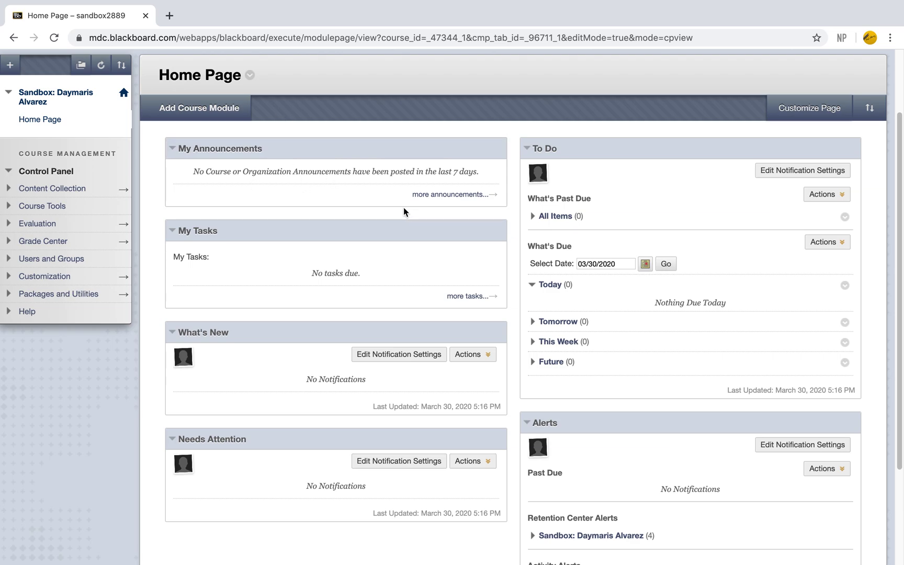
click(460, 195)
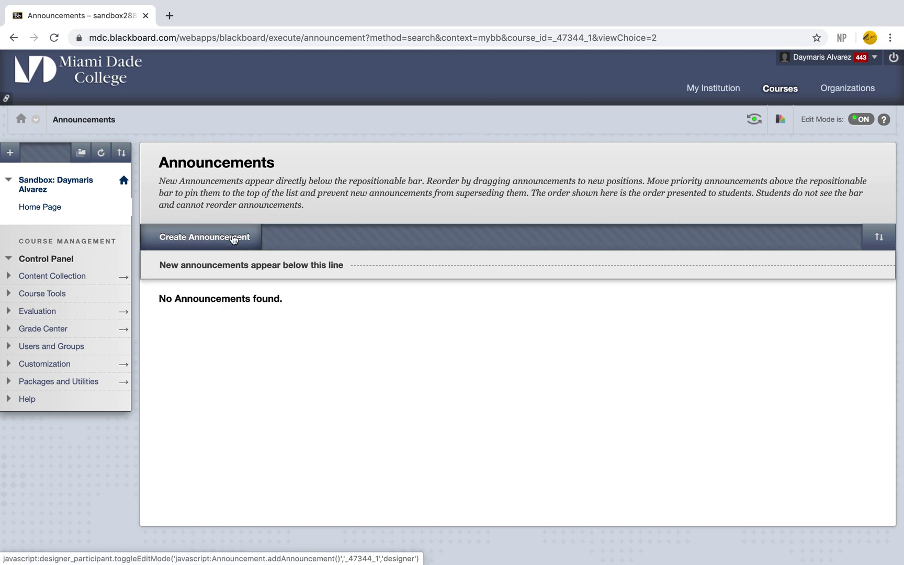
click(202, 245)
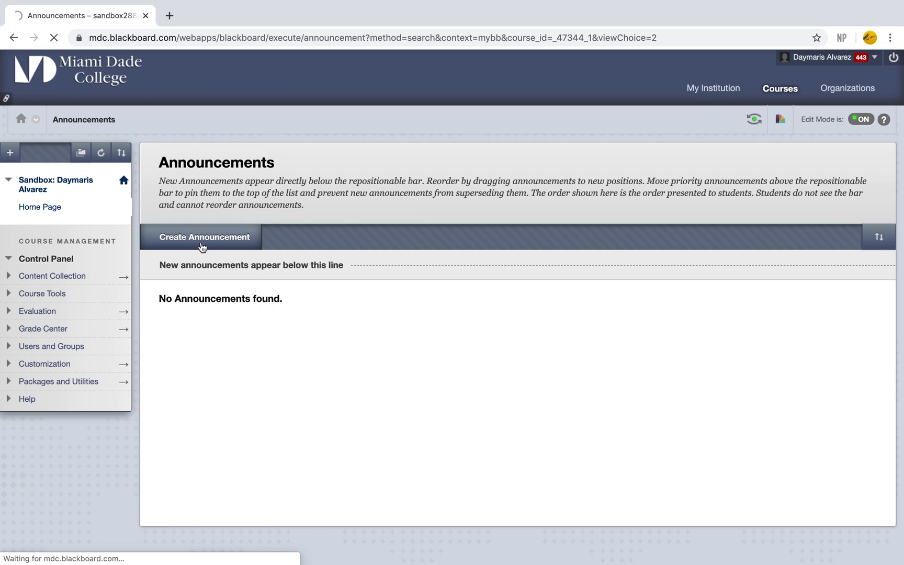
scroll(312, 212, down, 2)
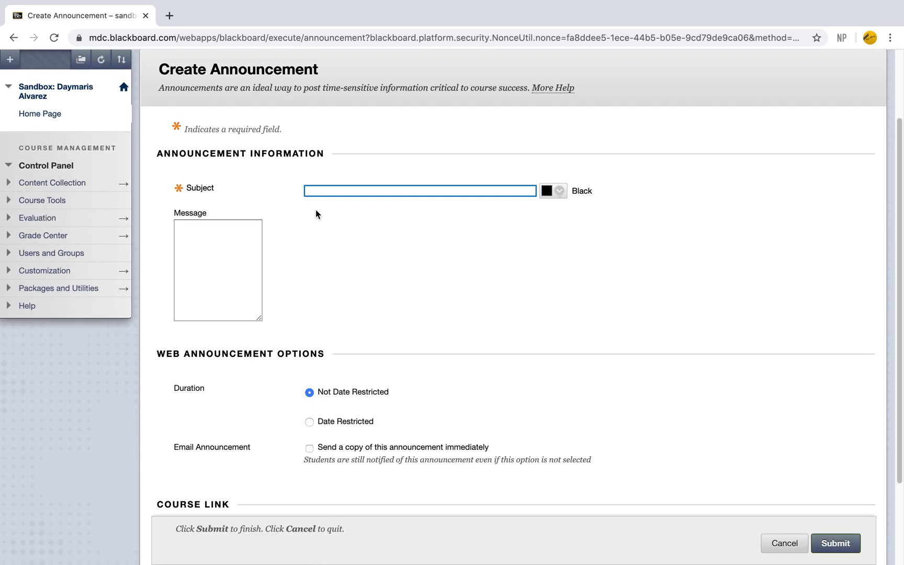
click(325, 191)
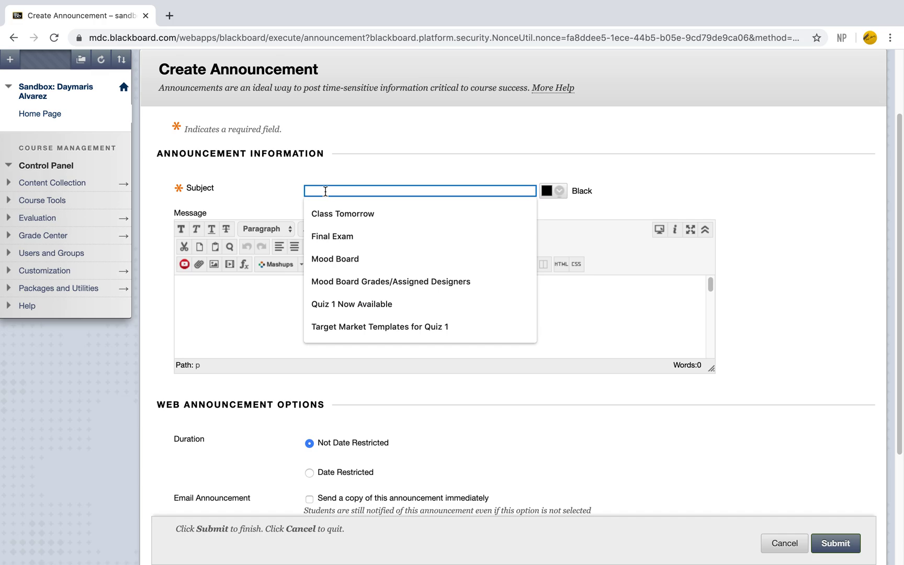
text(Tu)
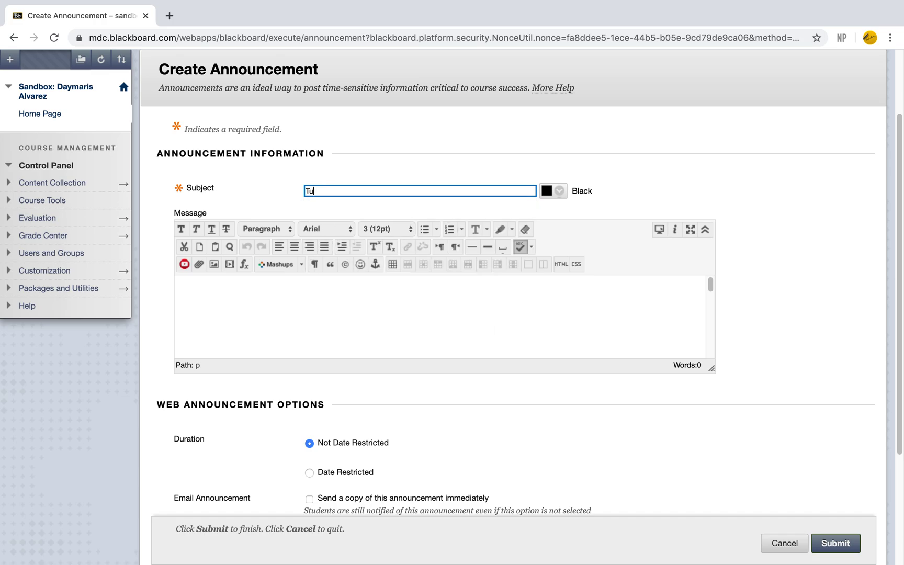
text(toring)
- Write the announcement message "Hello Class," followed by the paragraph "Attached please find a flyer for some tutoring options available."
click(286, 310)
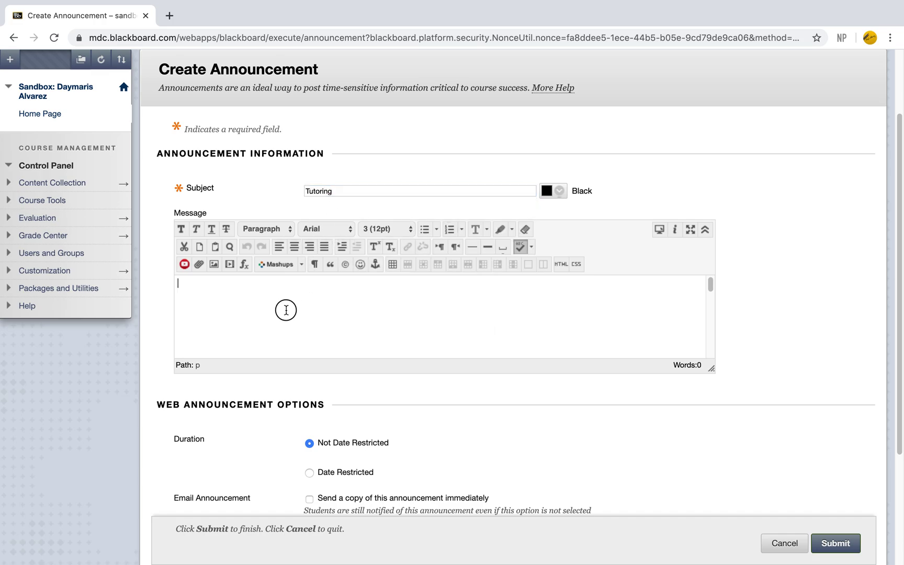
text(Hello)
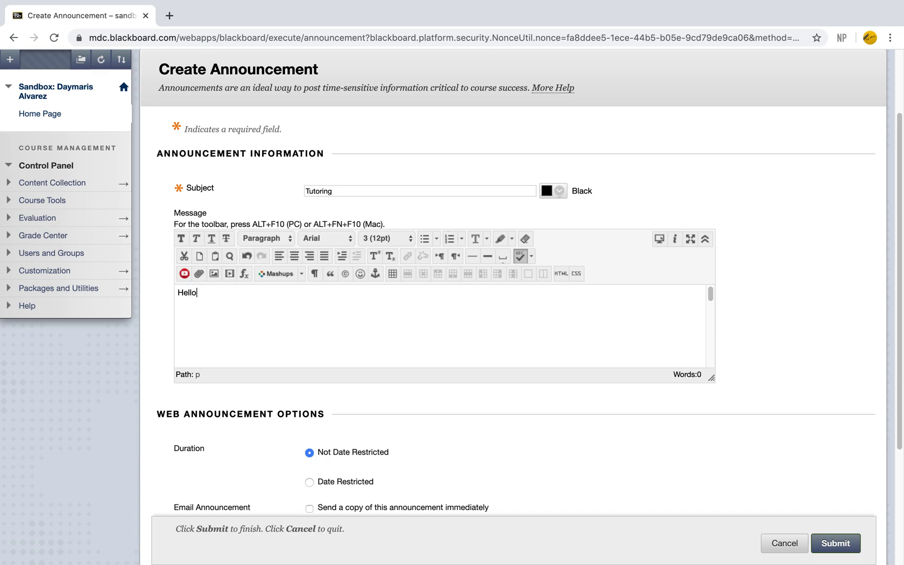
text( Class,)
key(Return)
text(Attached please df)
key(BackSpace)
key(BackSpace)
text(fin)
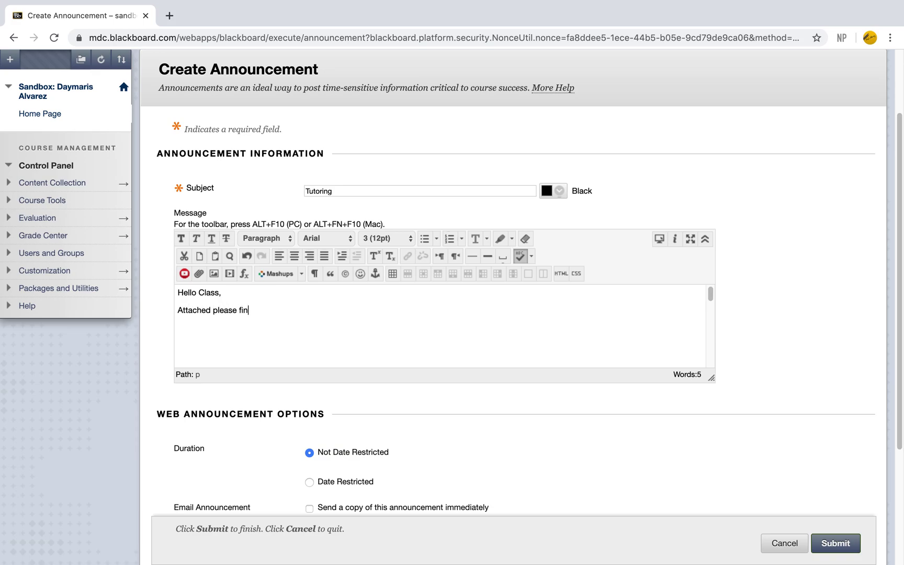
text(d a flyer for some tu)
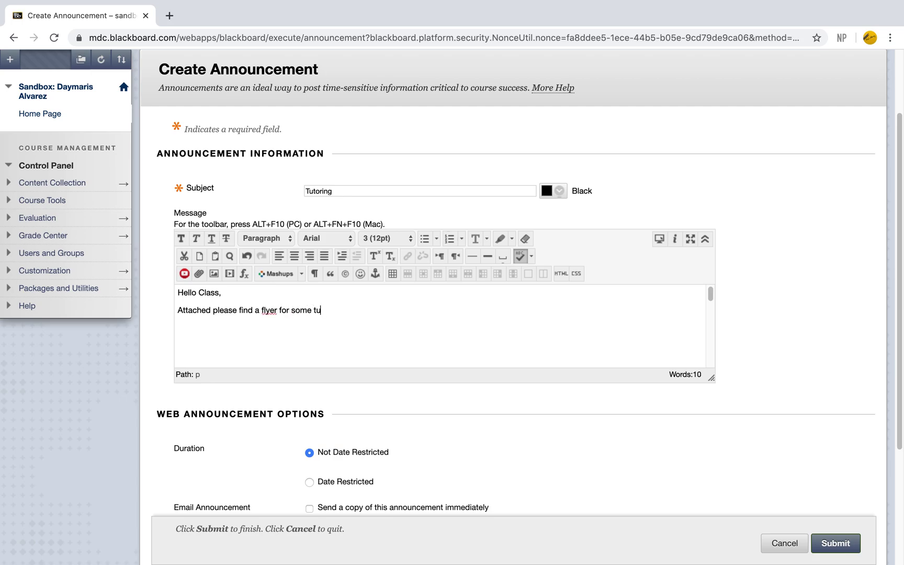
text(toring options available.)
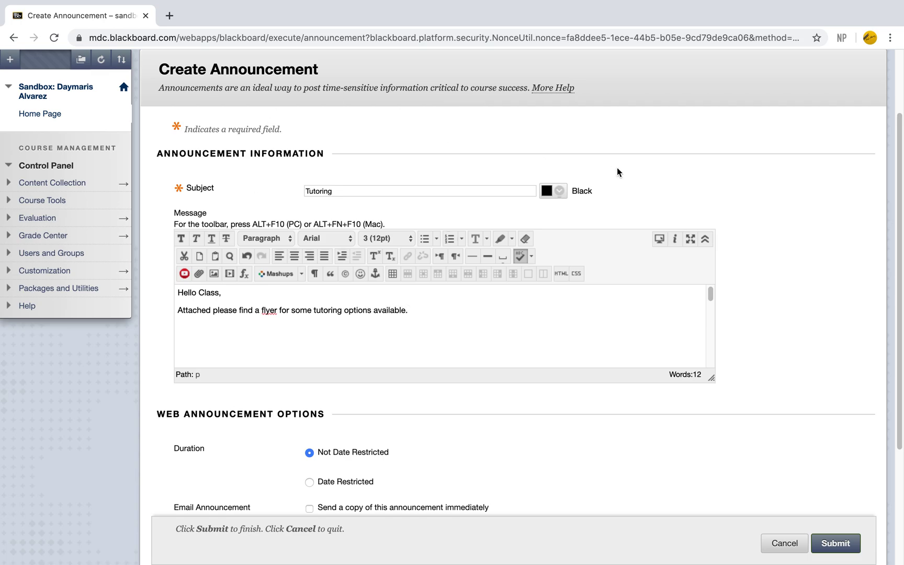
- Choose to email a copy of the announcement immediately and submit it
scroll(617, 172, down, 3)
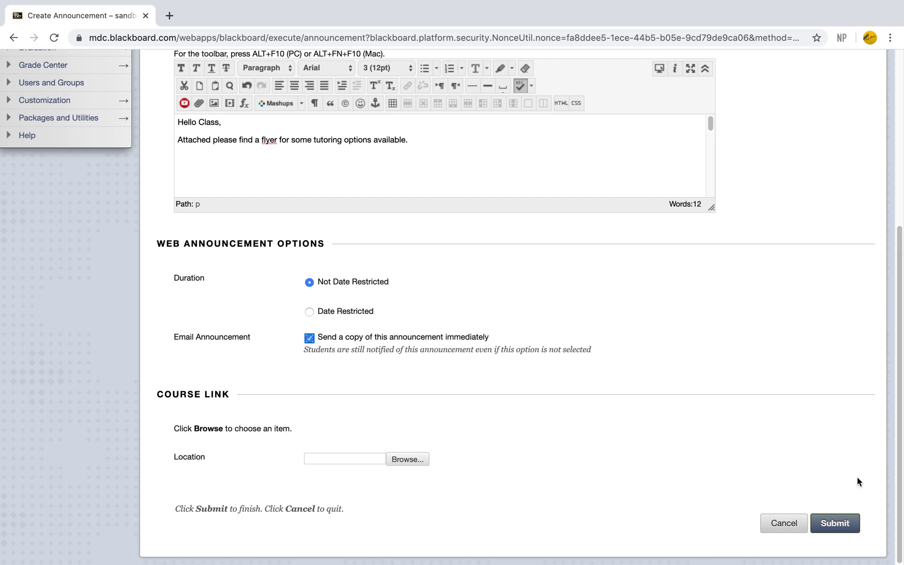
click(838, 521)
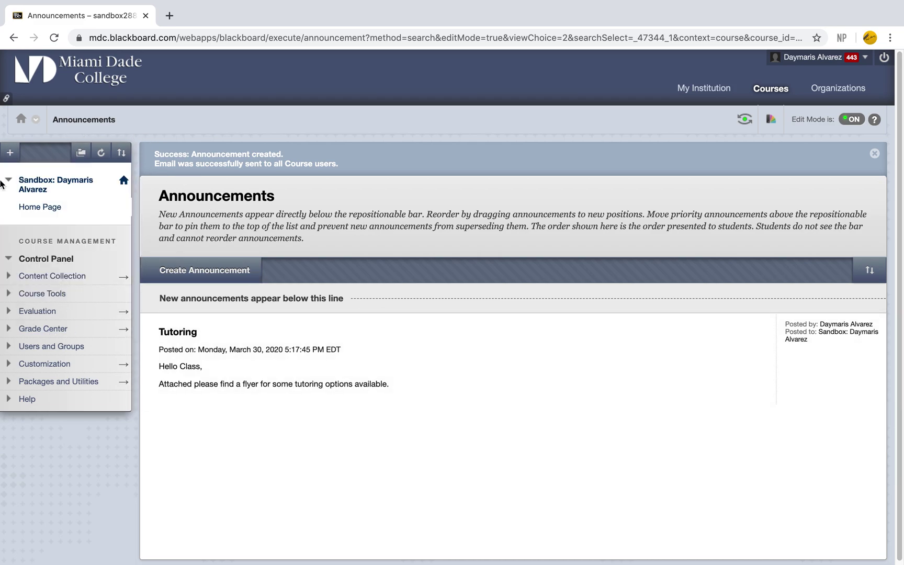
- Return to the course home page and examine its announcements, tasks, What's New, Needs Attention, To Do and Alerts modules
click(36, 210)
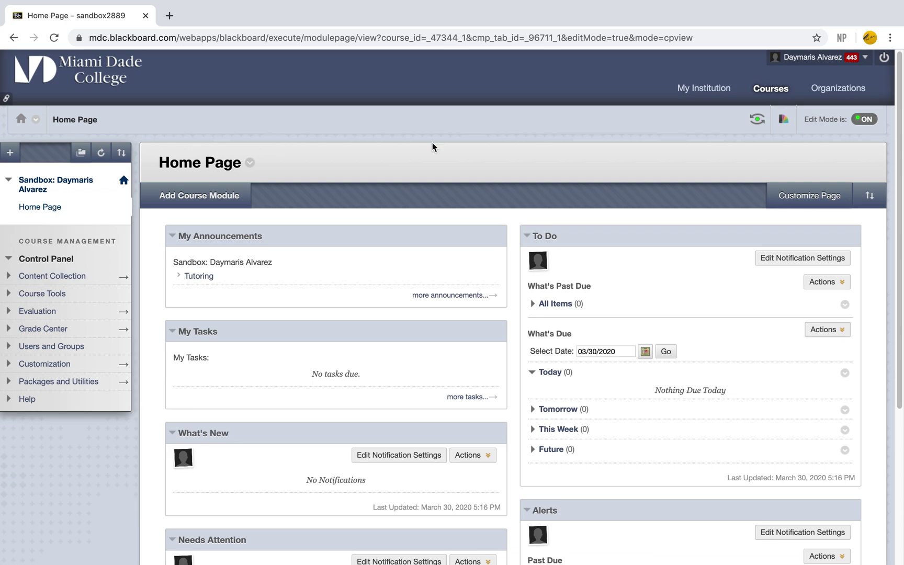
scroll(535, 413, down, 1)
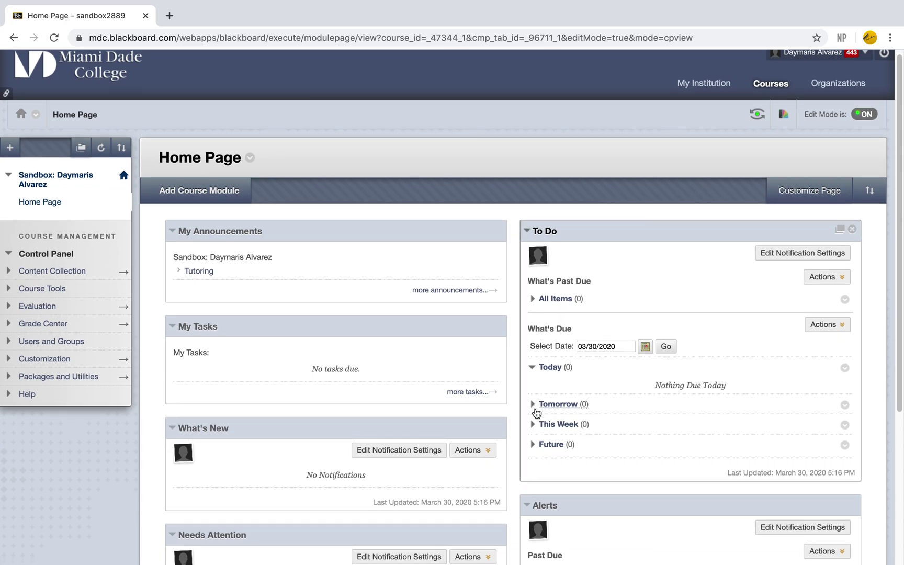
scroll(537, 411, down, 1)
scroll(256, 347, down, 2)
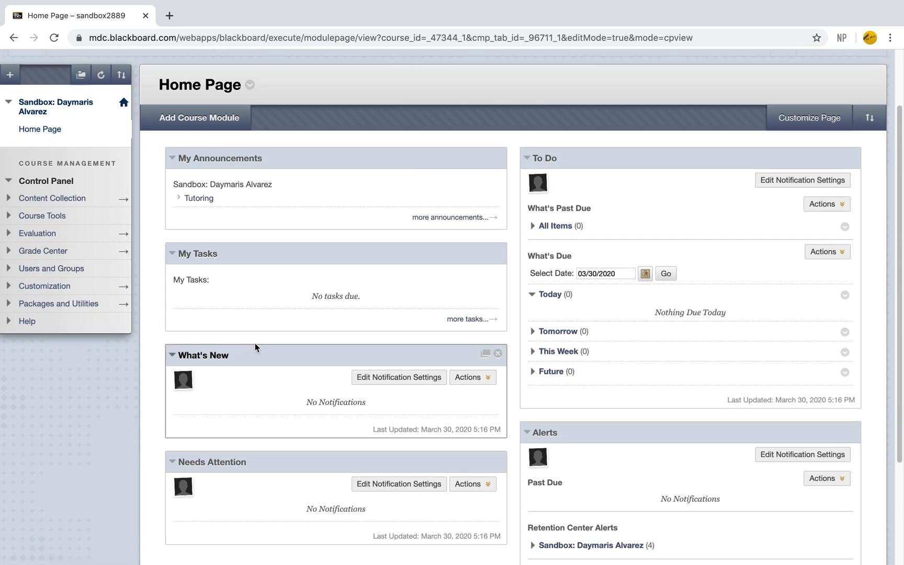
scroll(255, 343, down, 3)
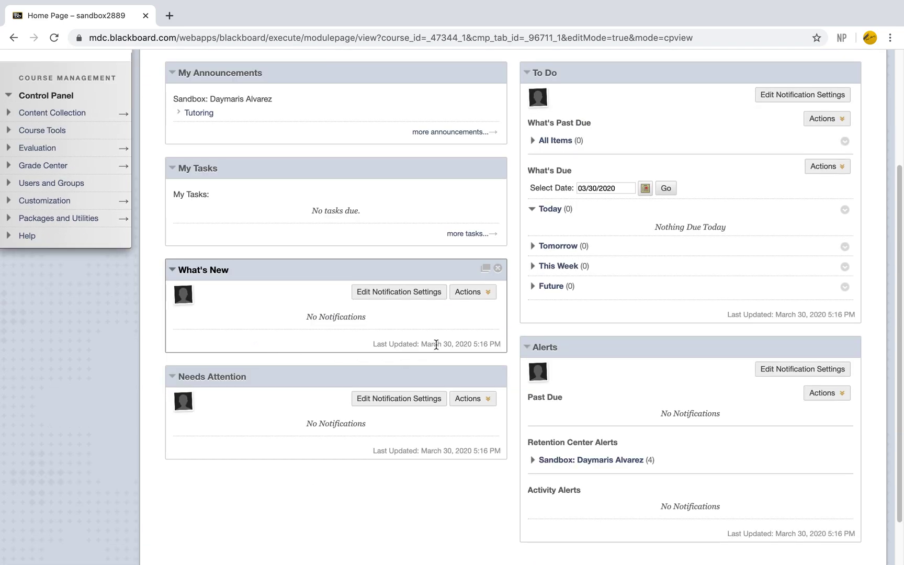
scroll(367, 355, down, 1)
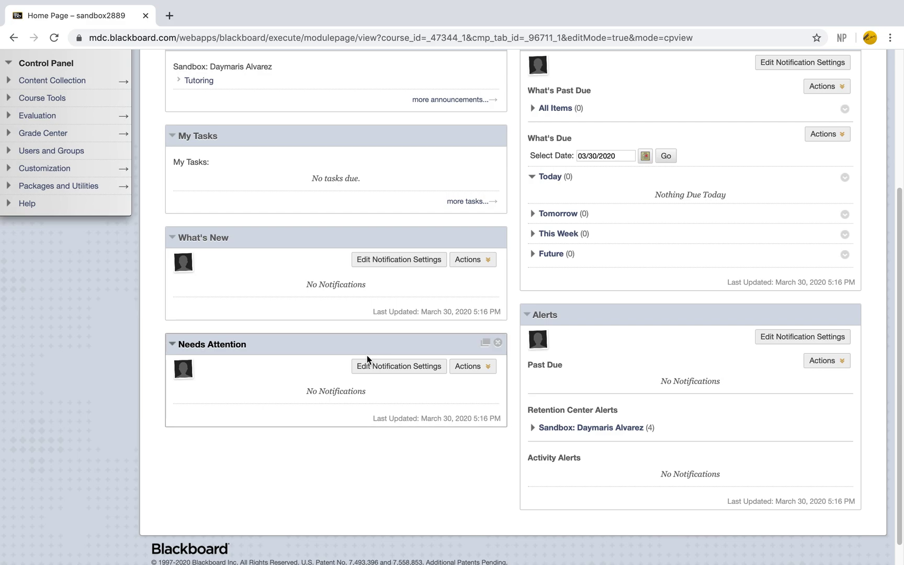
scroll(367, 355, down, 1)
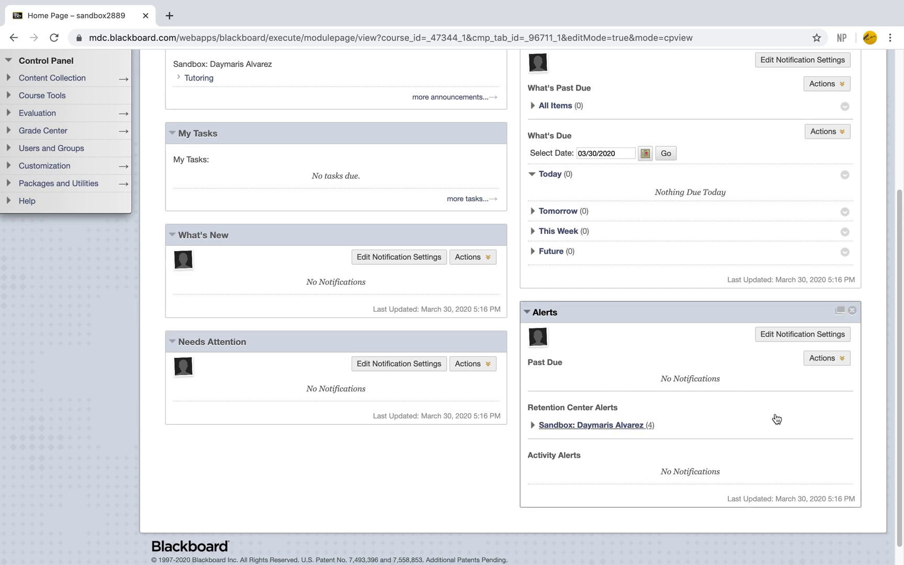
scroll(649, 390, up, 1)
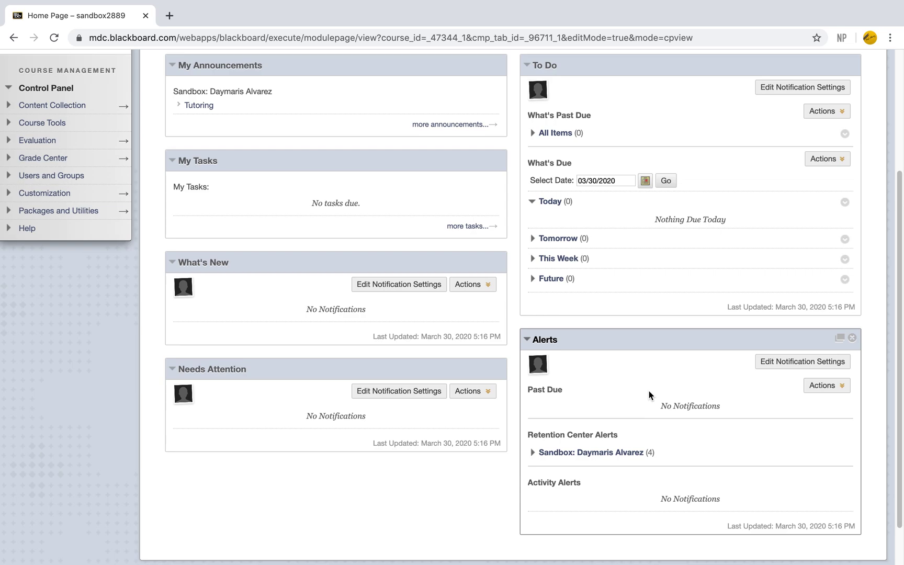
scroll(649, 395, up, 1)
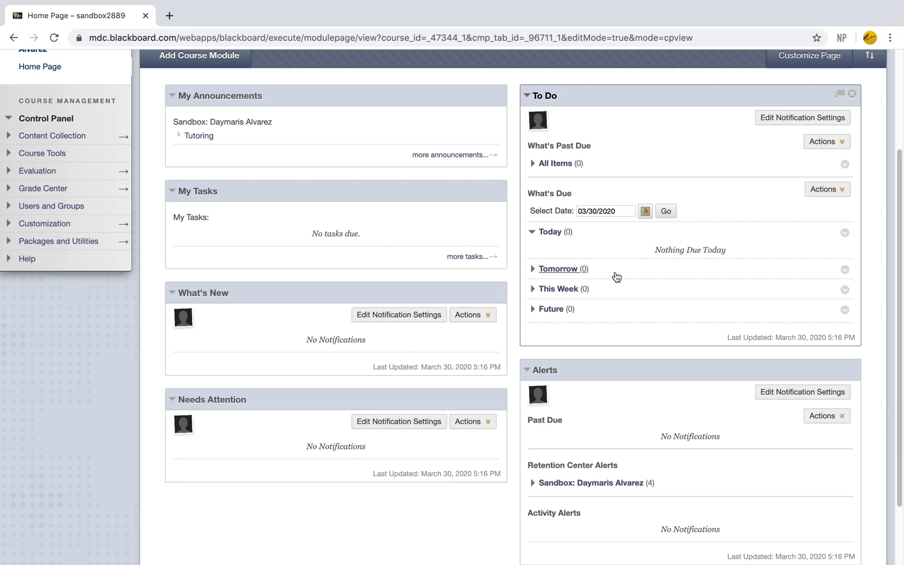
scroll(617, 277, up, 2)
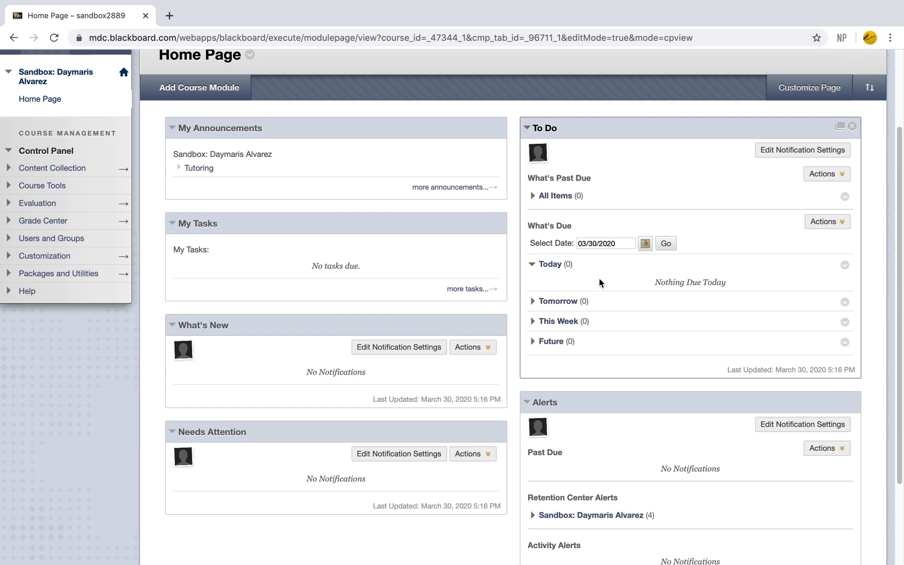
click(10, 68)
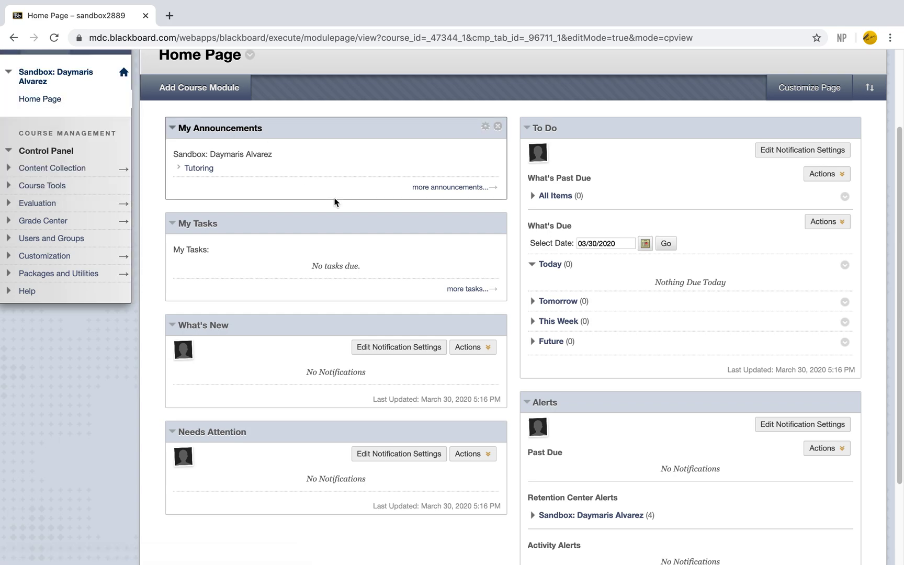
scroll(335, 202, up, 2)
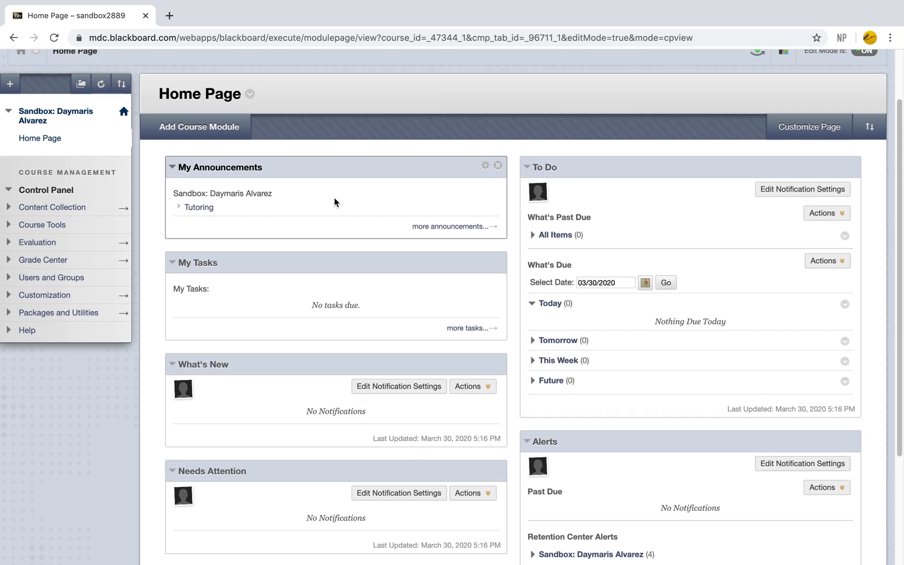
scroll(335, 202, up, 1)
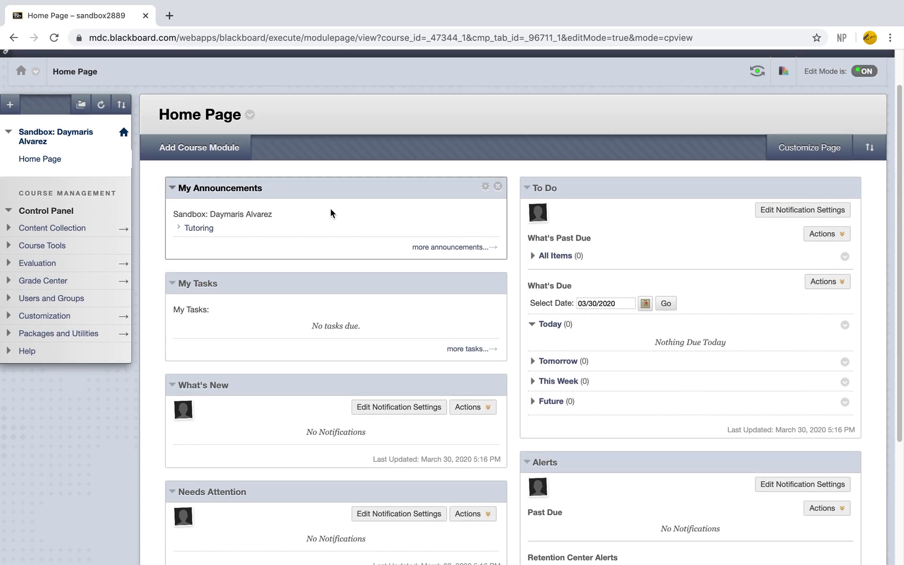
- Start adding a new content area to the sandbox course menu
click(9, 104)
click(11, 104)
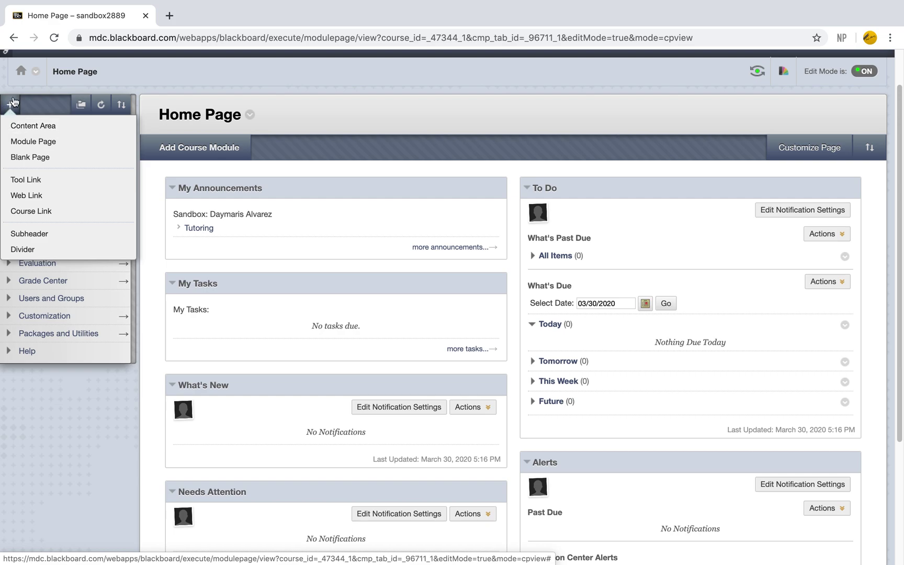
click(59, 125)
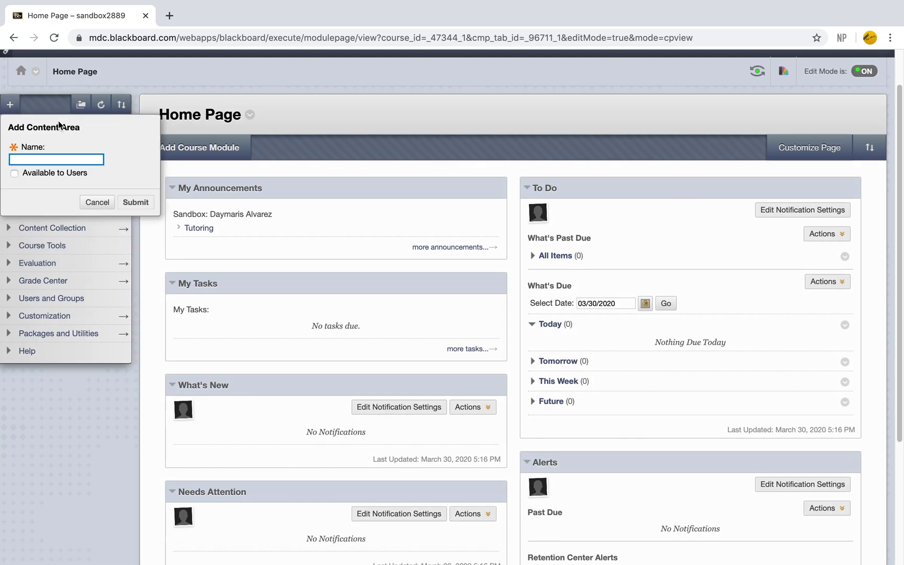
click(47, 157)
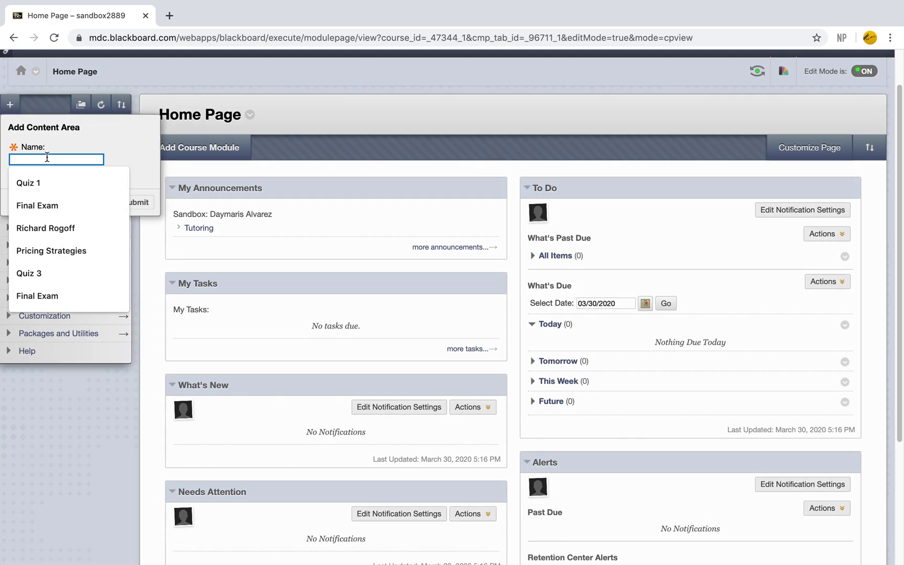
- Name the new content area Weekly Assignments
text(Week)
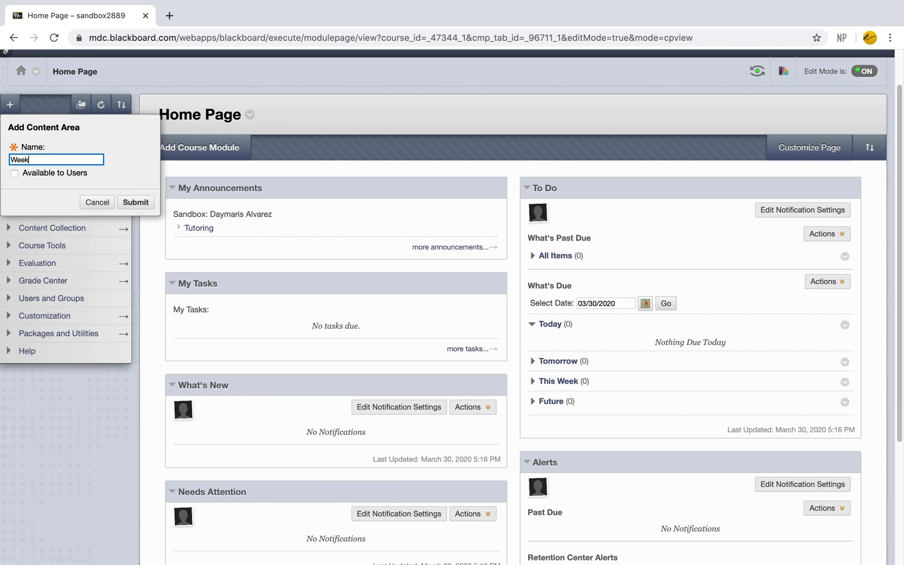
text(ly Ass)
key(BackSpace)
text(singm)
key(BackSpace)
key(BackSpace)
key(BackSpace)
text(gnments)
- Name the new content area Weekly Sessions, leave it unavailable to users, and submit it
double_click(45, 162)
key(BackSpace)
key(BackSpace)
key(BackSpace)
text(kly)
key(BackSpace)
key(BackSpace)
key(BackSpace)
key(BackSpace)
key(BackSpace)
key(BackSpace)
text(W)
key(BackSpace)
text(Weekly Sessions)
click(135, 204)
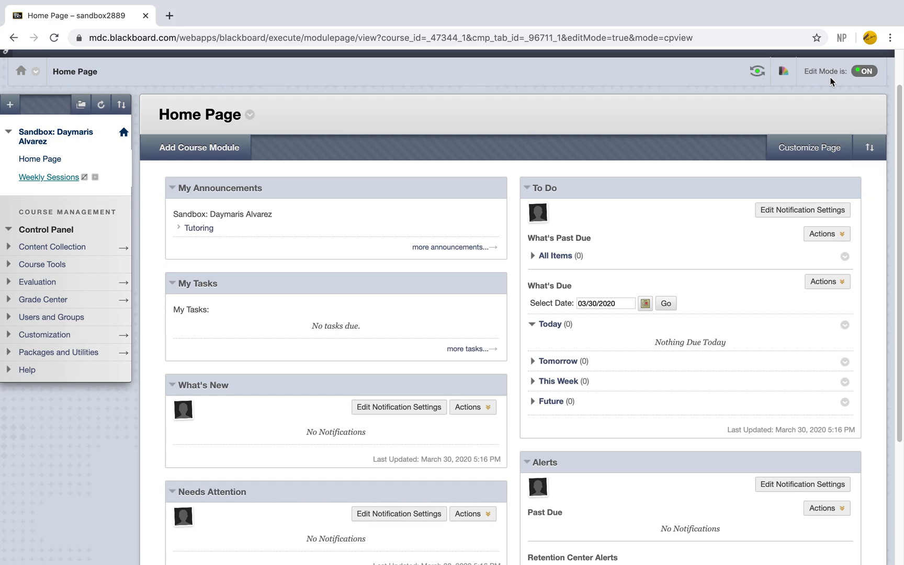
- Turn edit mode off to check the course menu as students see it, and turn it back on
click(867, 71)
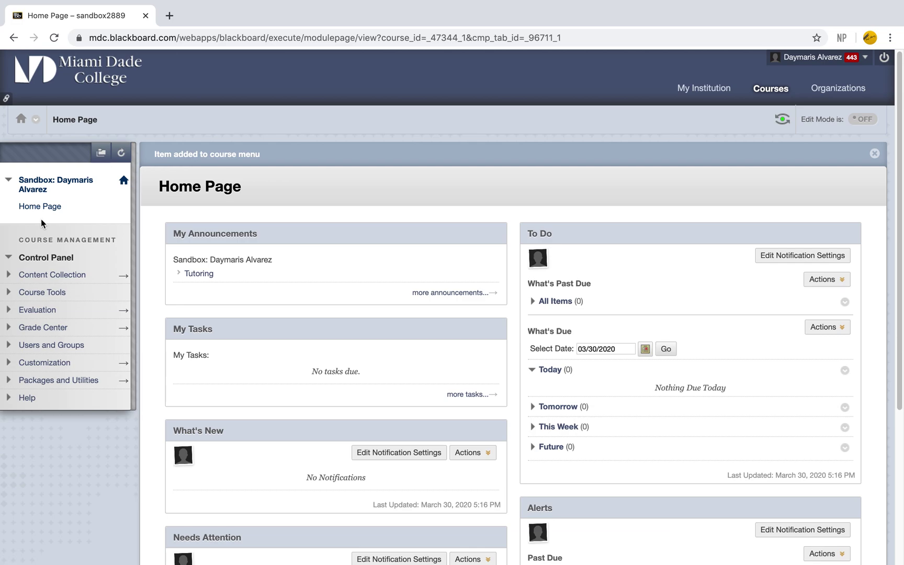
click(865, 123)
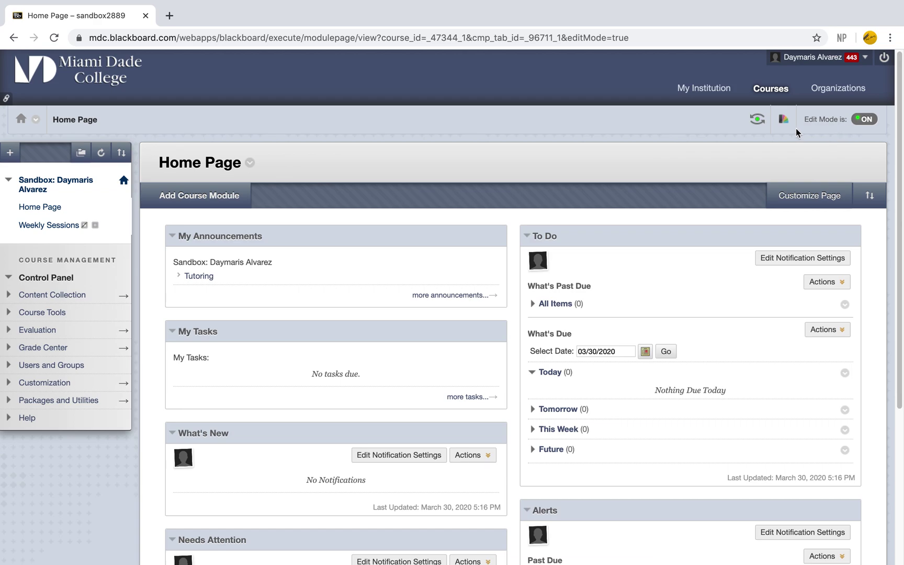
- Open the Weekly Sessions content area from the course menu
click(10, 152)
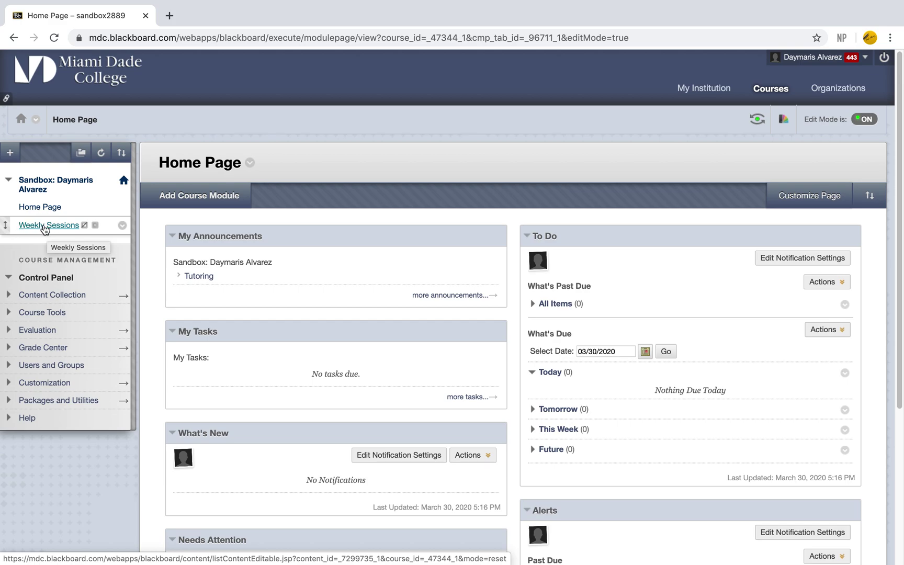
click(46, 227)
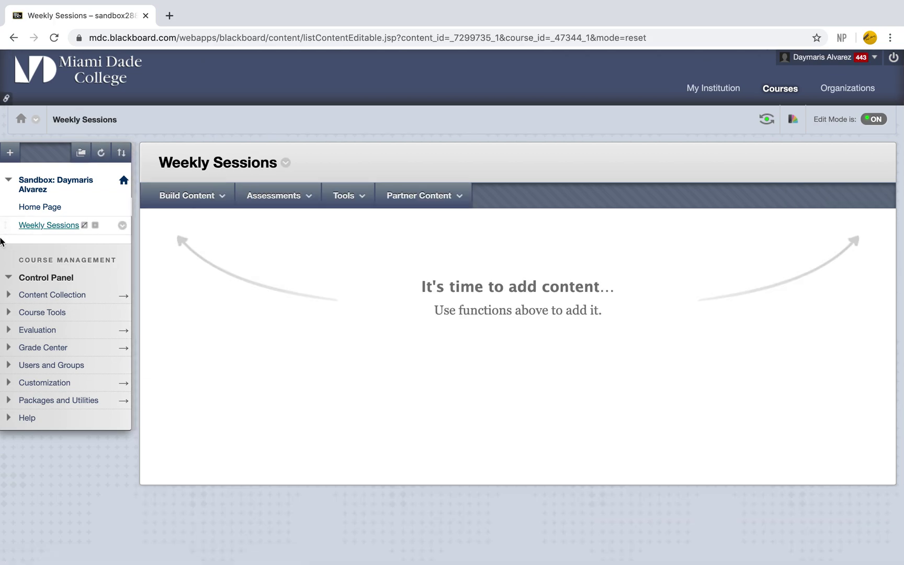
- Start a new content folder in Weekly Sessions and name it Week 1
click(175, 196)
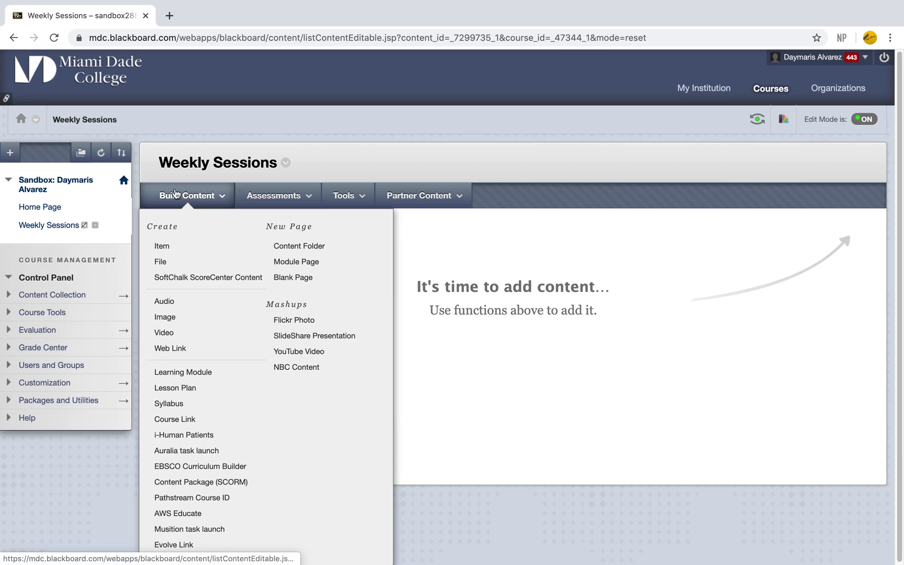
click(287, 246)
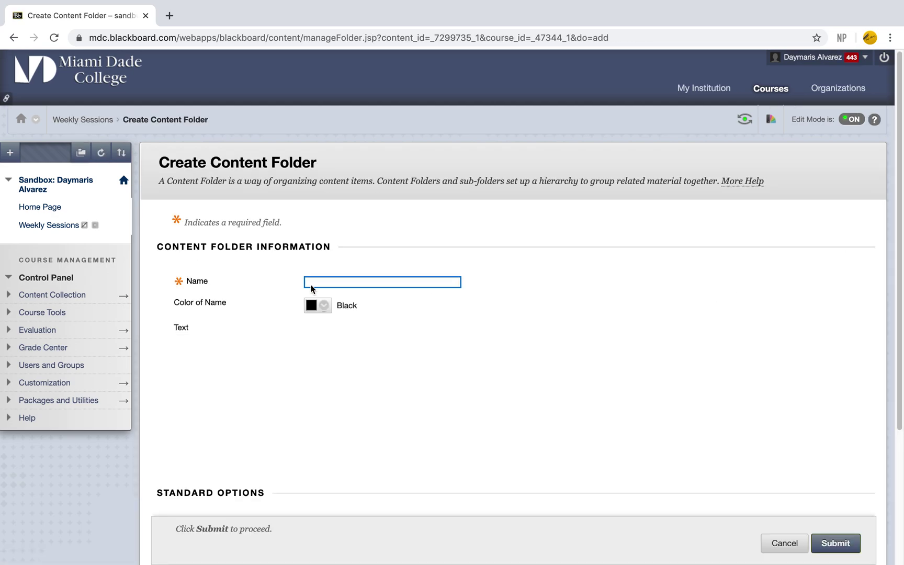
click(311, 283)
text(Week )
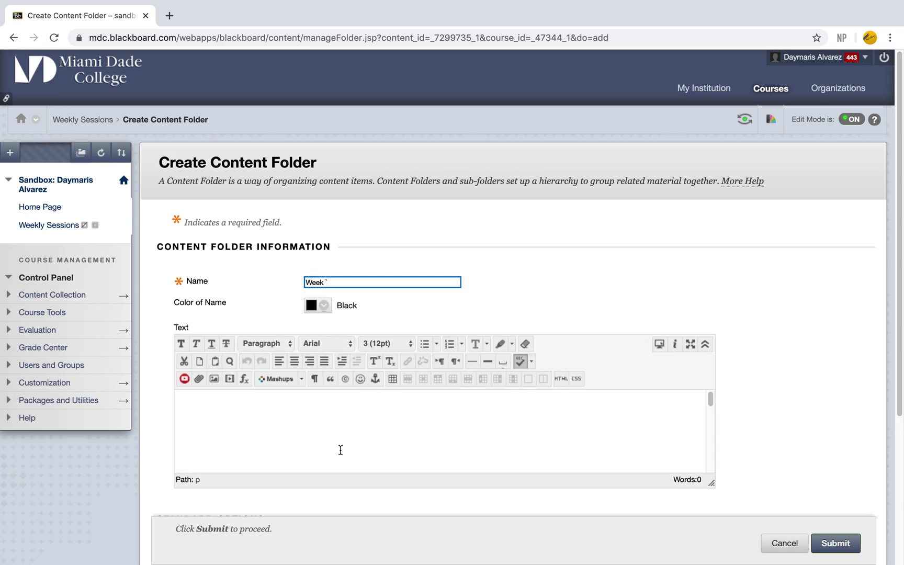
text(1)
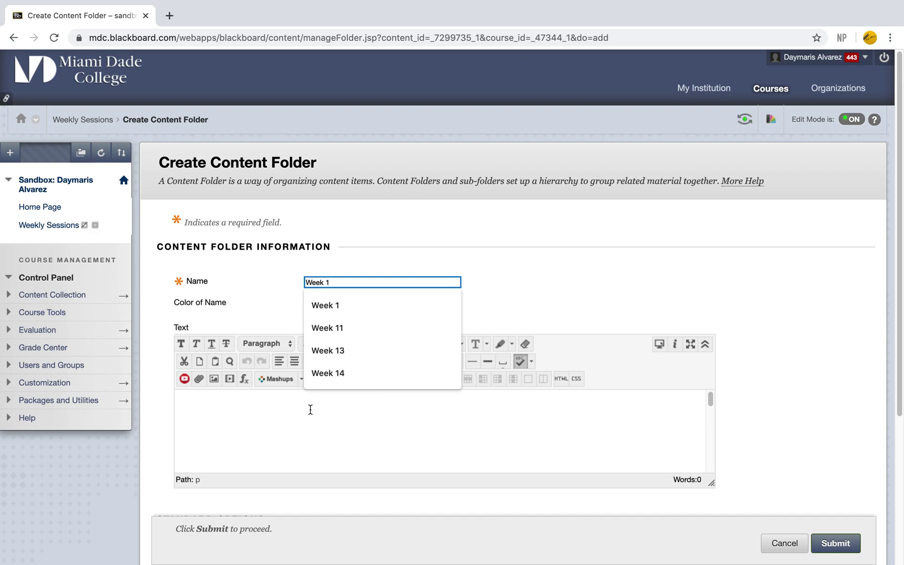
- Enter the folder description as three lines, "1. Videos", "2. PPTS" and "3. Assignments", and submit the folder
click(270, 417)
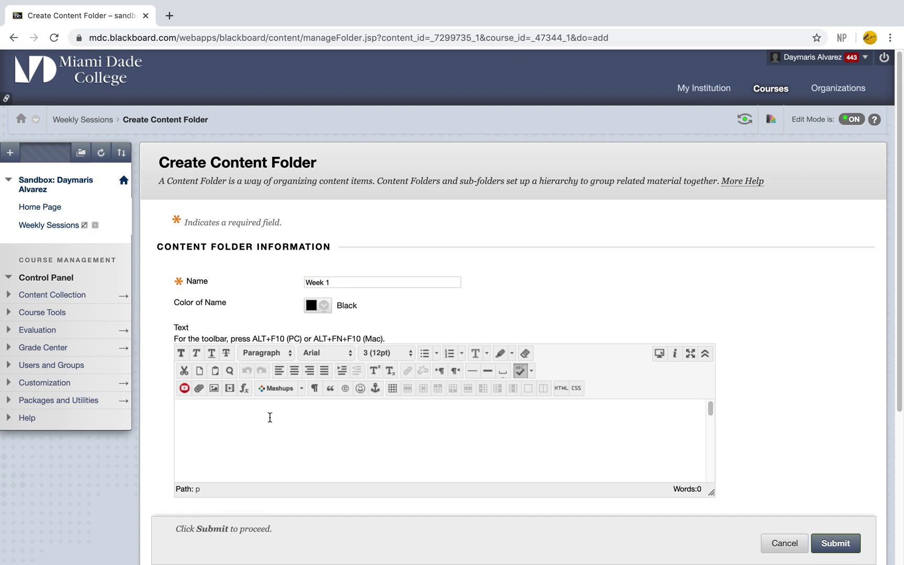
text(1. Videos)
key(Return)
text(2. PPt)
key(BackSpace)
text(RT)
key(BackSpace)
key(BackSpace)
text(Ts)
key(BackSpace)
text(S)
key(Return)
text(a)
key(BackSpace)
text(3. Assifn)
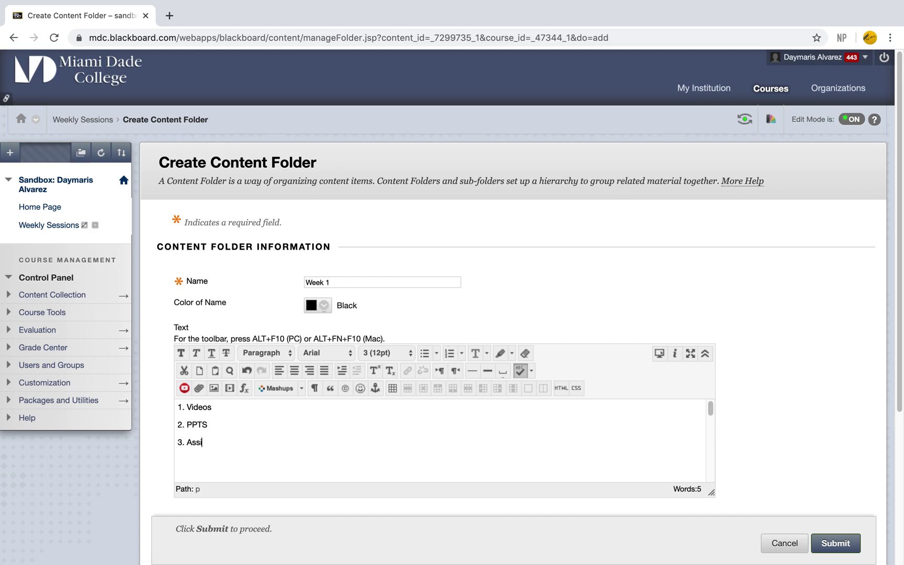
key(BackSpace)
key(BackSpace)
text(gnments)
click(849, 545)
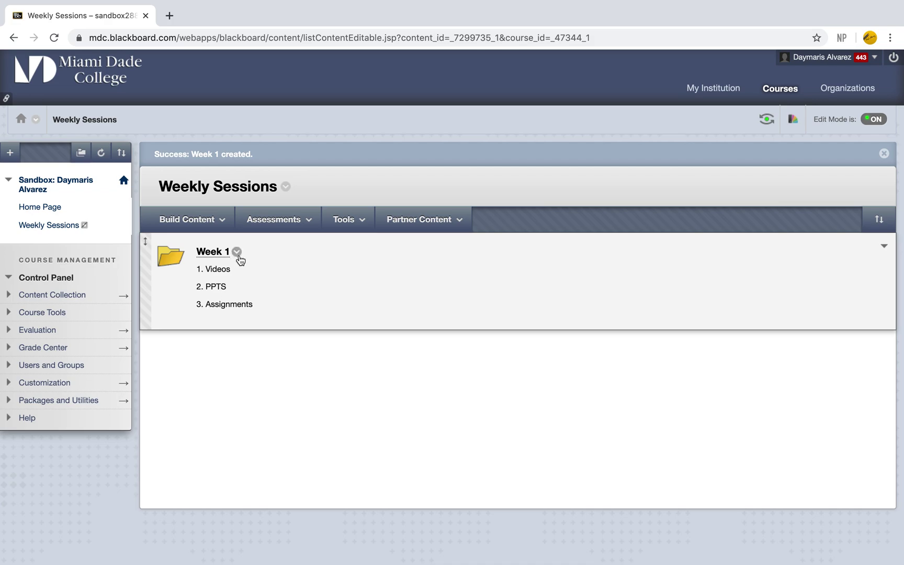
- Open the Week 1 folder for editing, review its content view, availability and date restriction options, and submit it
click(236, 255)
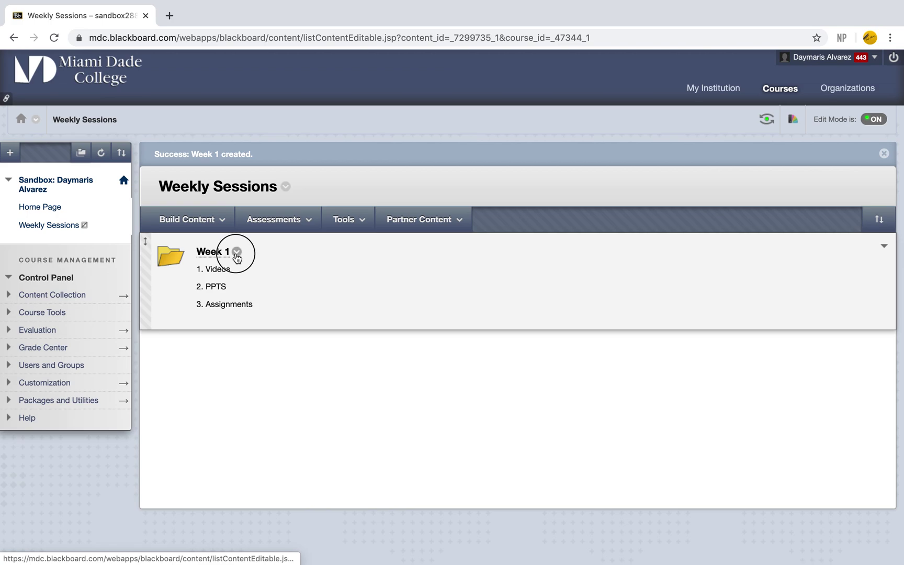
click(248, 280)
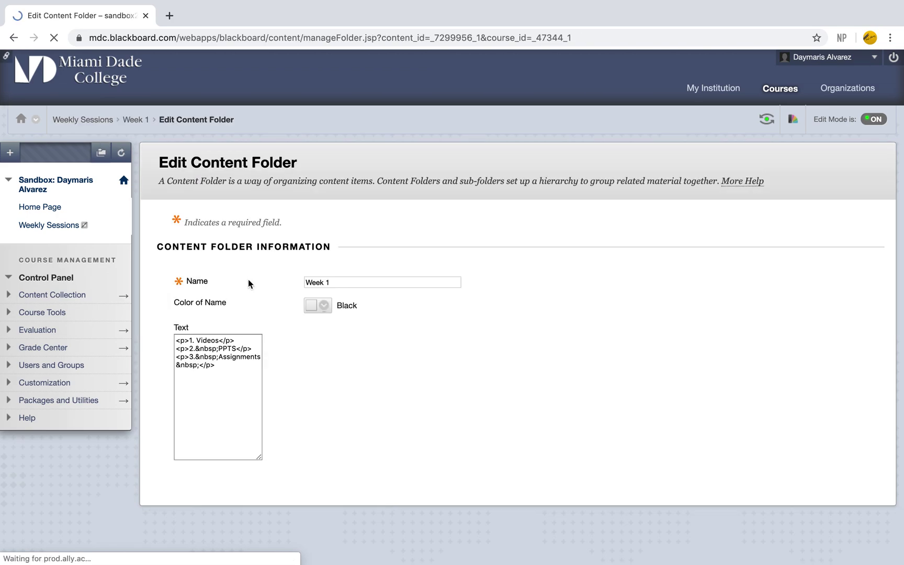
scroll(622, 325, down, 4)
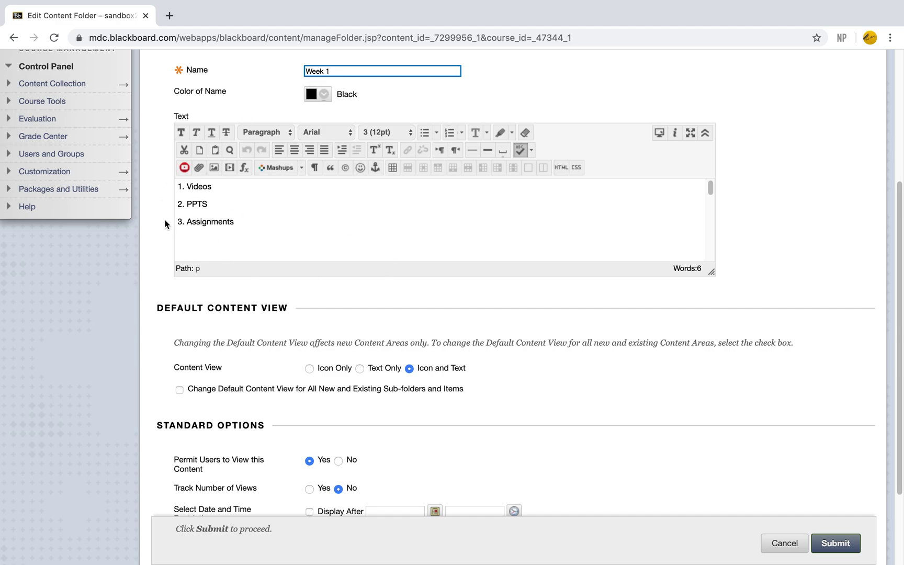
scroll(255, 270, down, 1)
scroll(255, 270, down, 2)
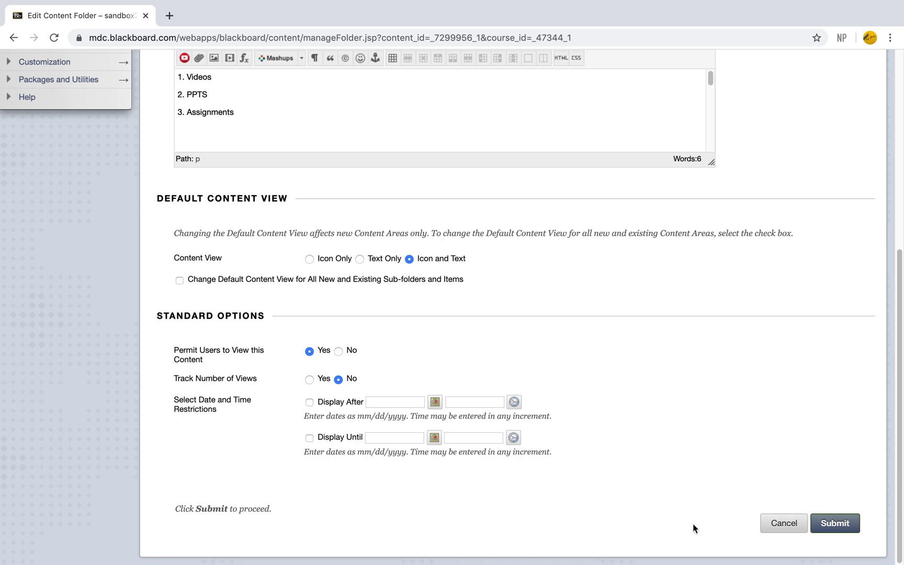
click(850, 525)
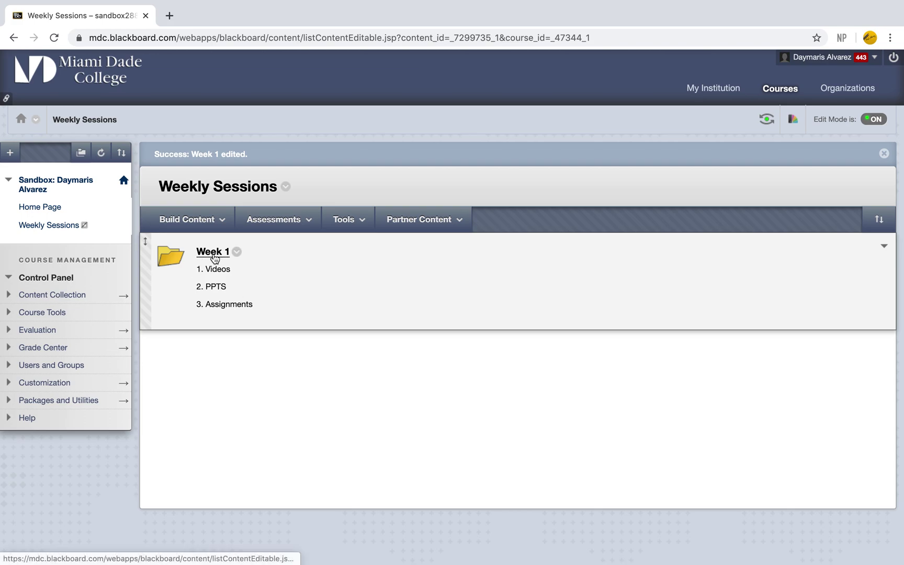
- Open the Week 1 folder and start a content folder named Videos inside it
click(214, 256)
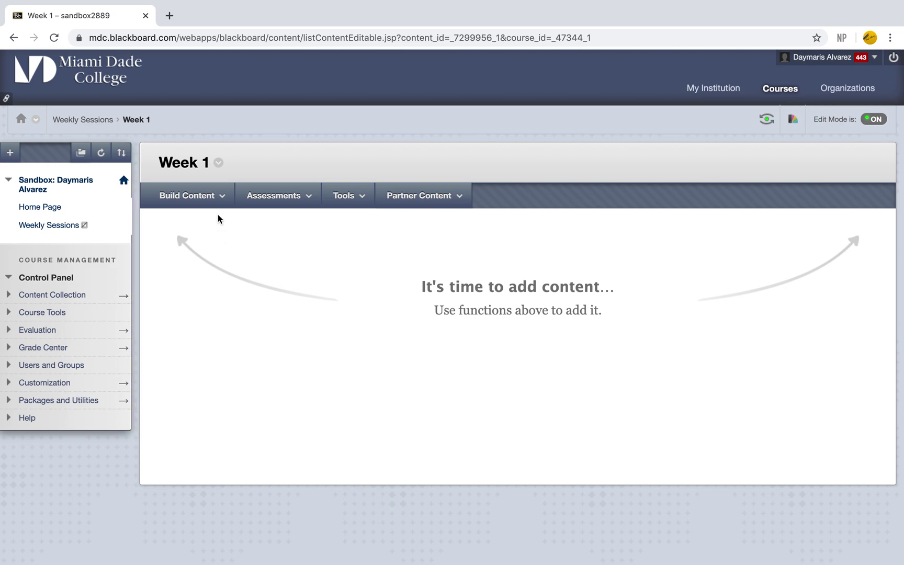
click(214, 198)
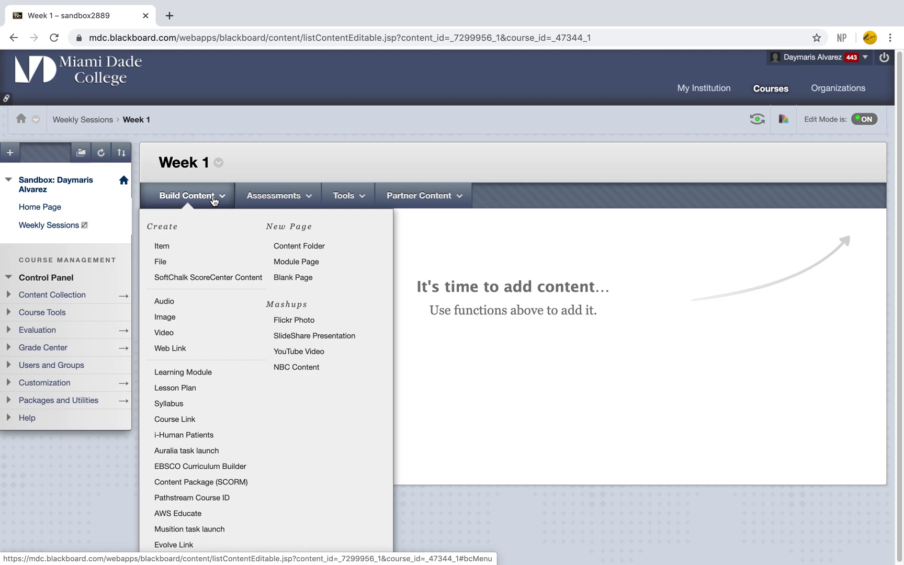
click(478, 287)
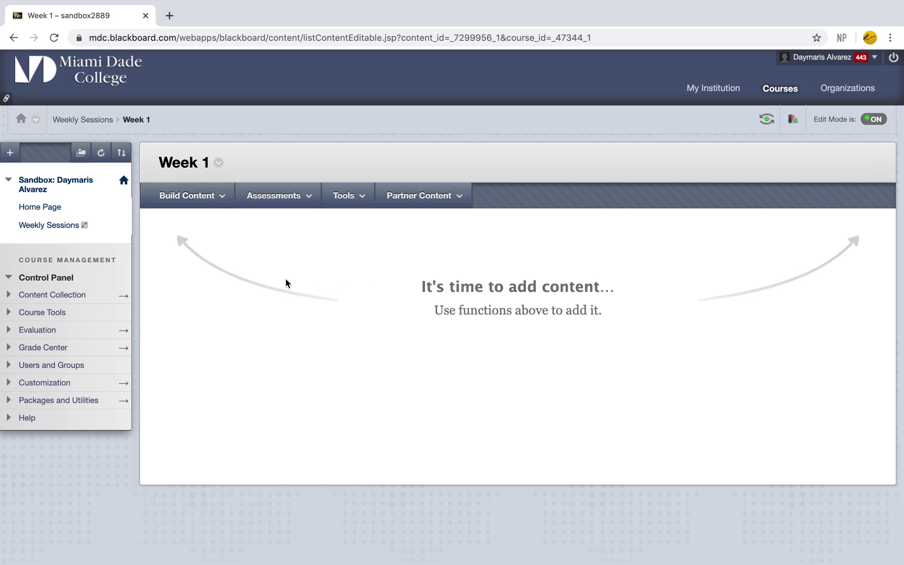
click(165, 202)
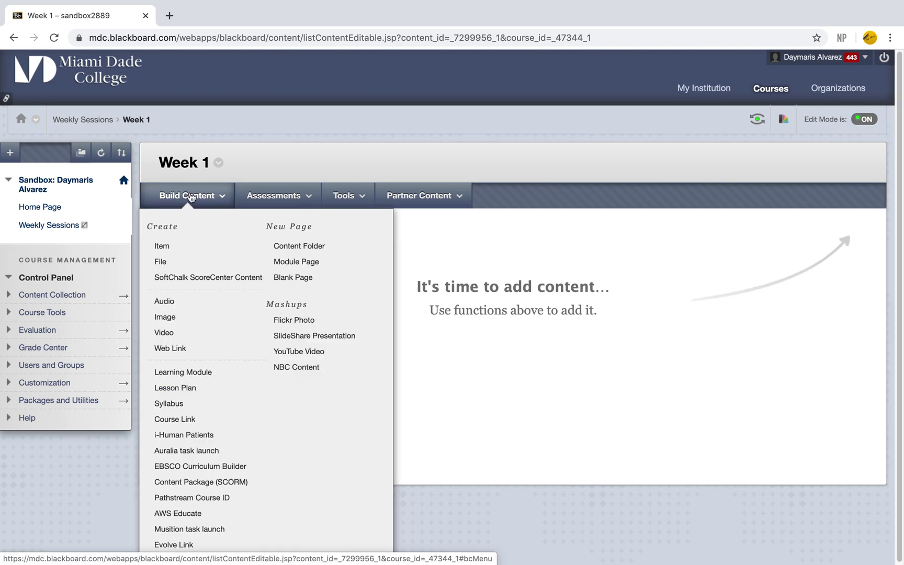
click(299, 249)
click(323, 280)
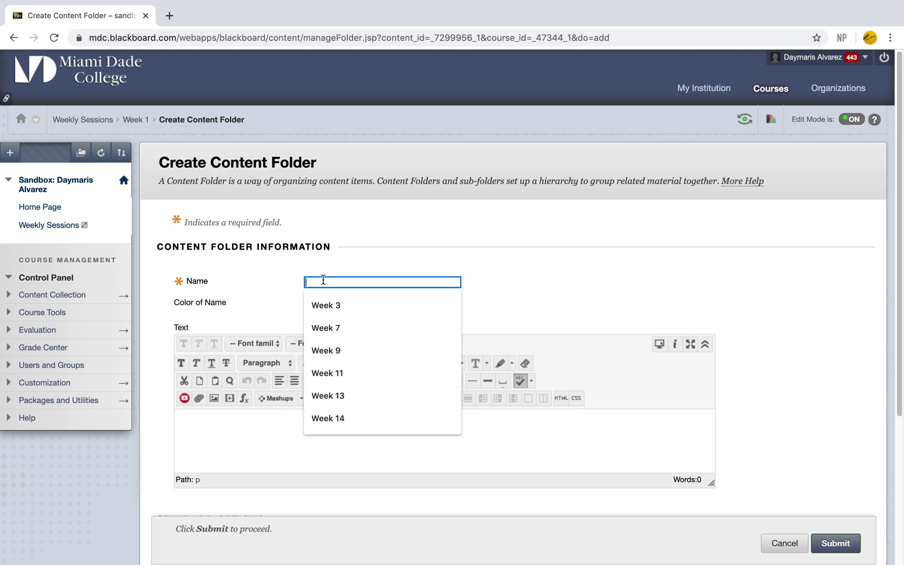
text(Videos)
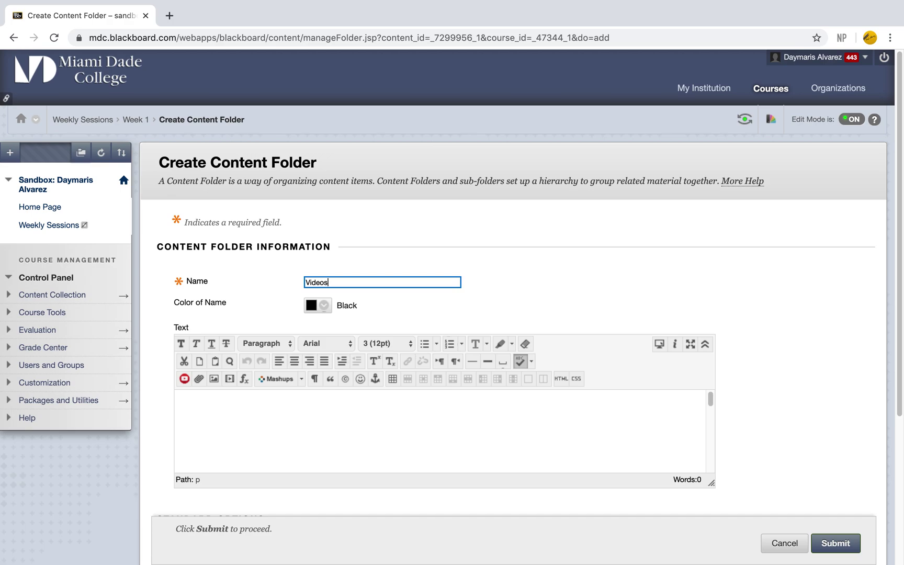
- Describe the Videos folder with the lines "History of Fashion", "Introduction to Color" and "Retail Math", and submit it
click(277, 401)
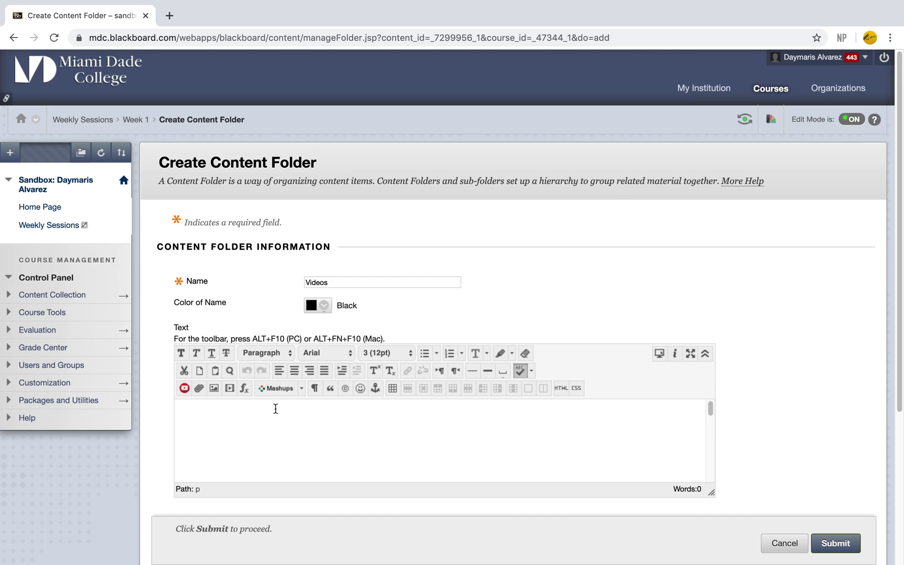
text(a)
key(BackSpace)
text(hr)
key(BackSpace)
key(BackSpace)
text(History of Fasio)
key(BackSpace)
key(BackSpace)
text(hion)
key(Return)
text(Introduction)
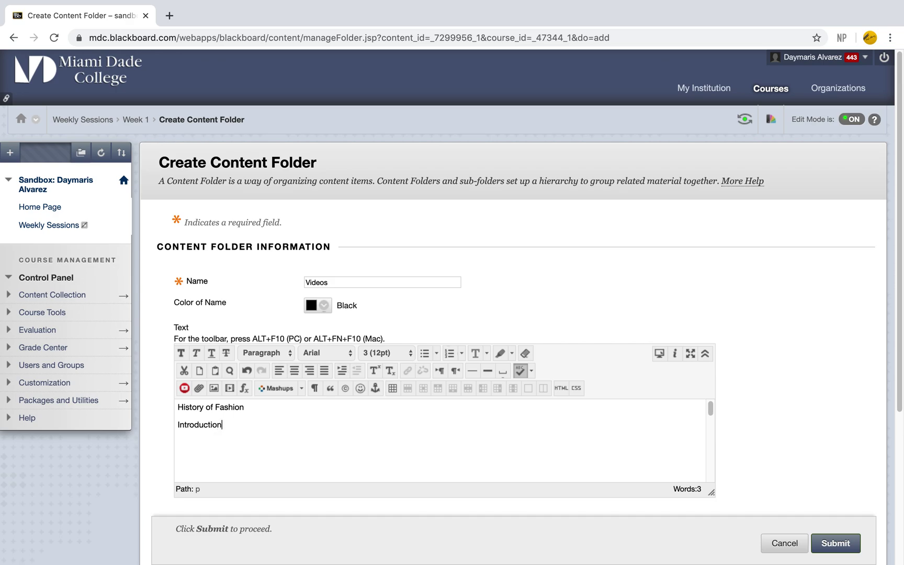
text( to Color)
key(Return)
text(Retail Math)
scroll(837, 532, down, 5)
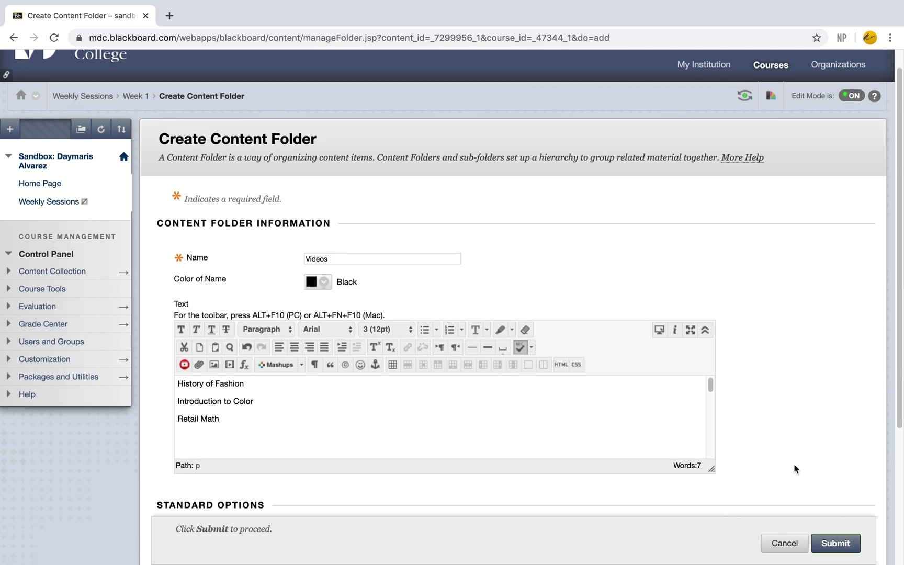
click(833, 545)
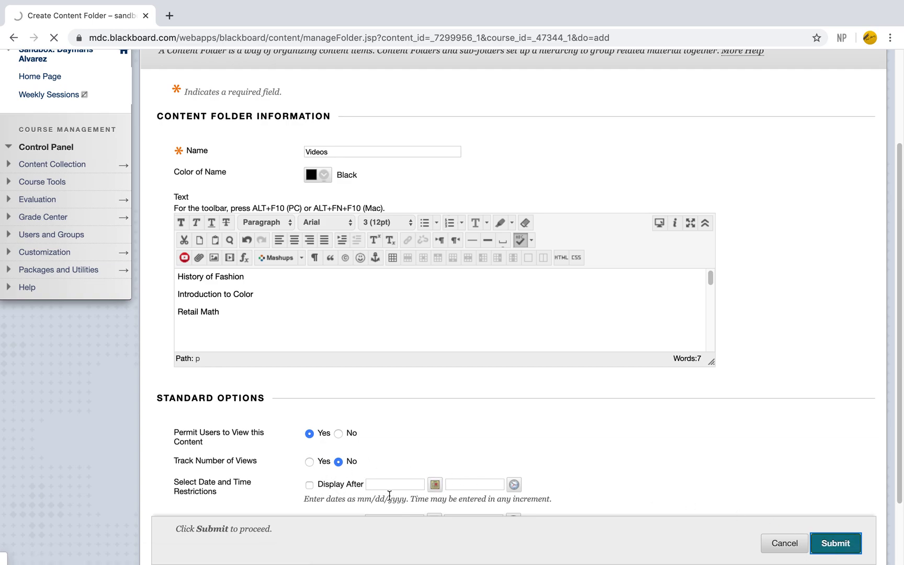
scroll(389, 495, down, 2)
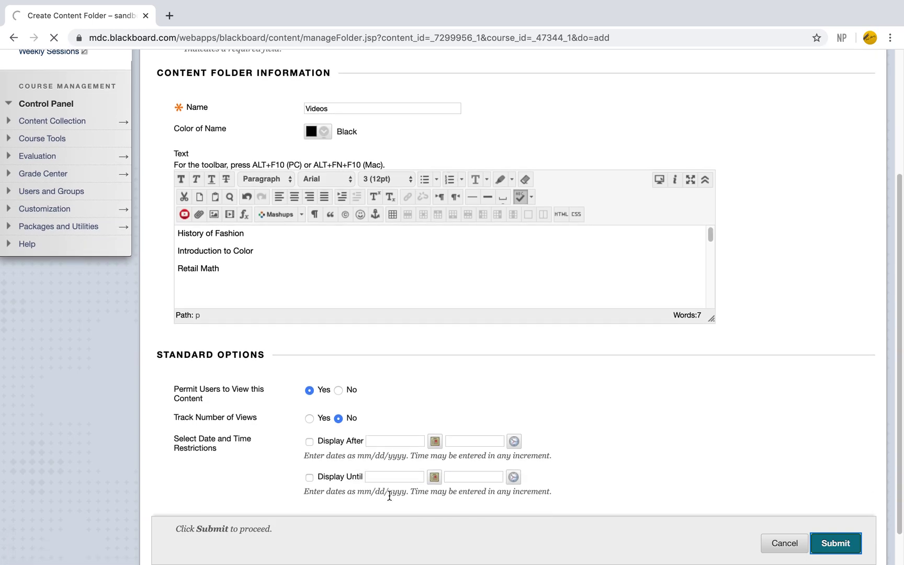
scroll(534, 525, down, 2)
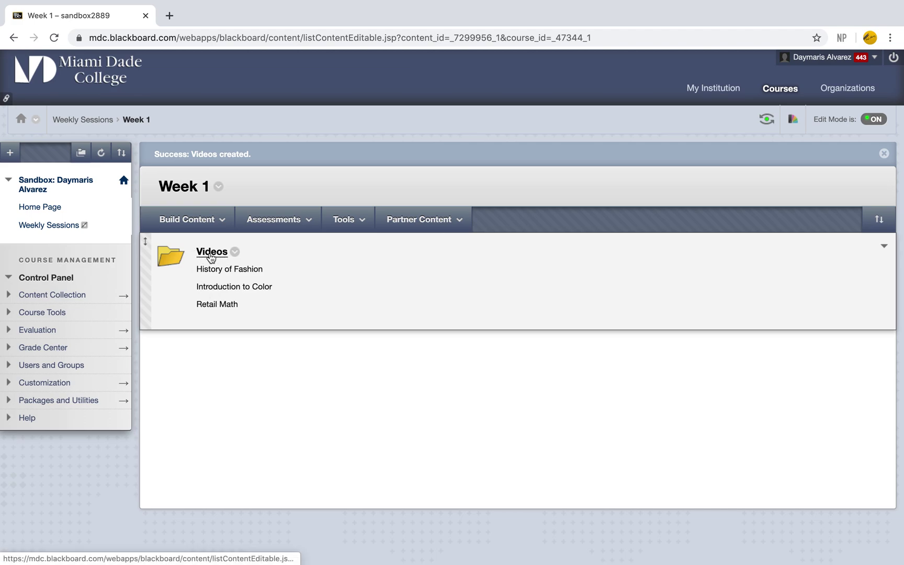
- Open the Videos folder and start creating a video item in it
click(211, 253)
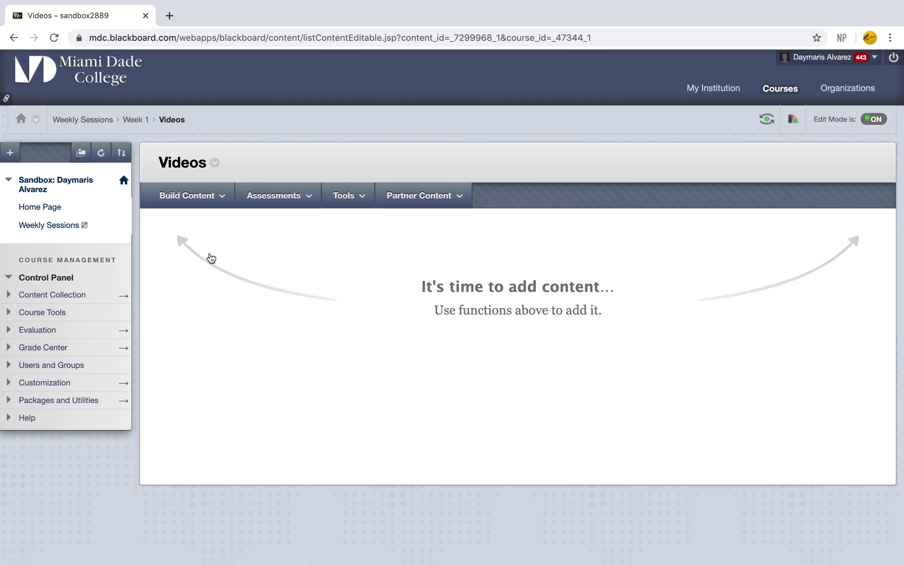
click(165, 197)
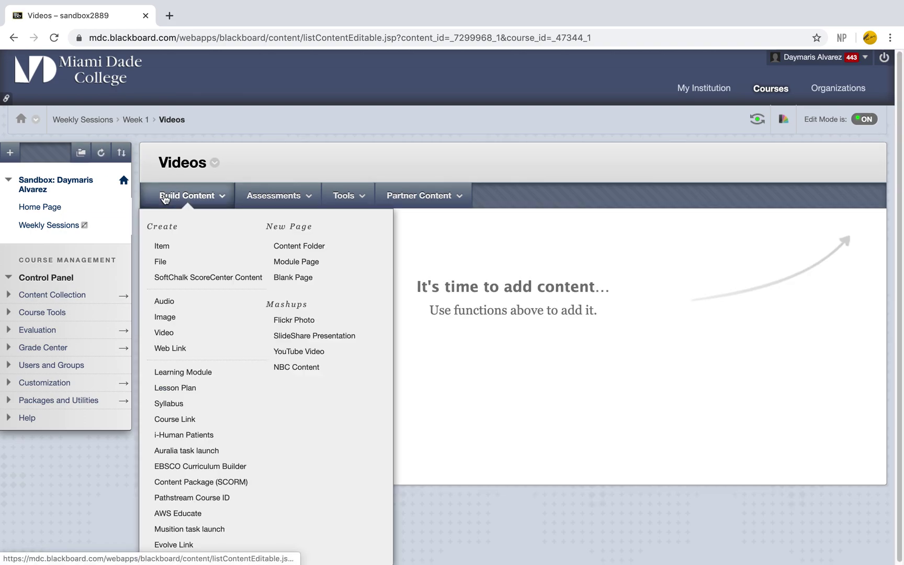
mouse_move(162, 199)
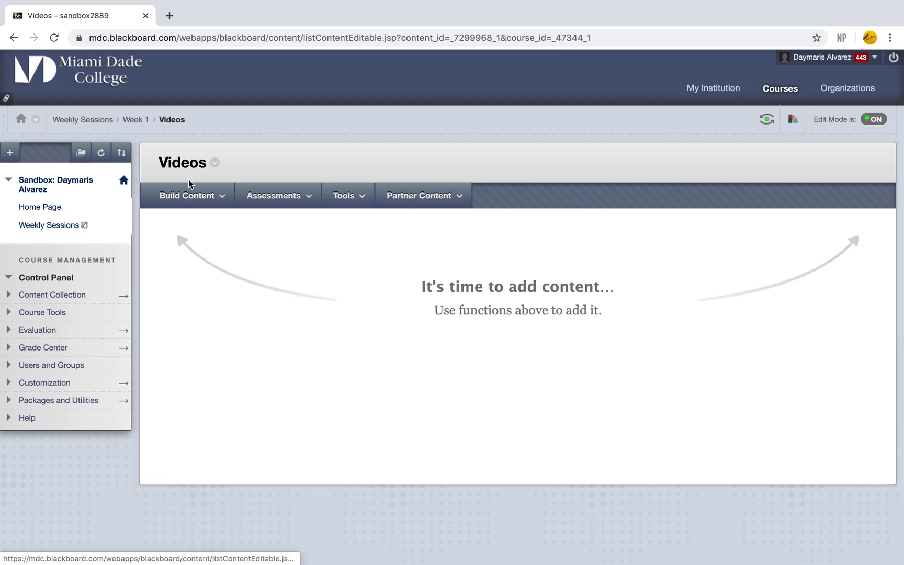
mouse_move(189, 200)
click(164, 333)
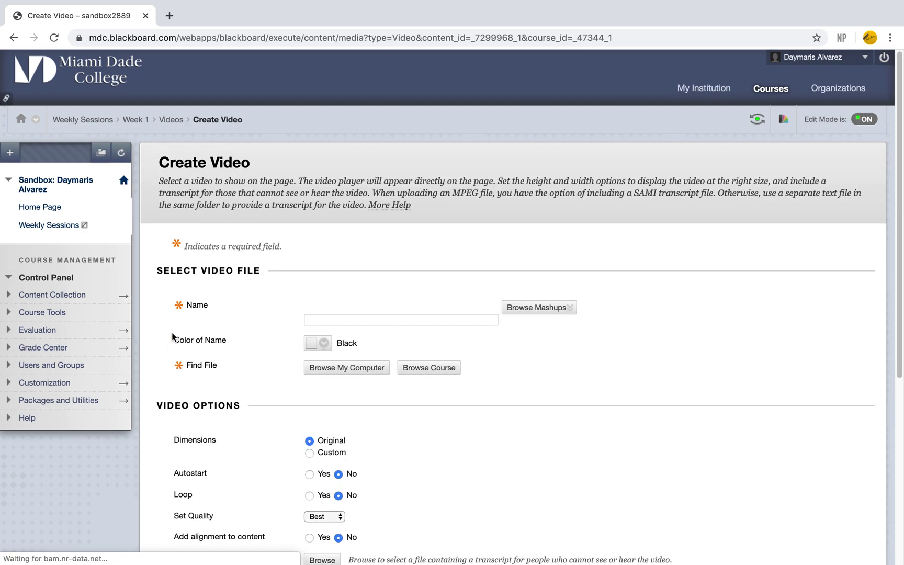
- Name the video History of Fashion, attach Blackboard Tools.mov from the computer, and discard that file selection
click(329, 305)
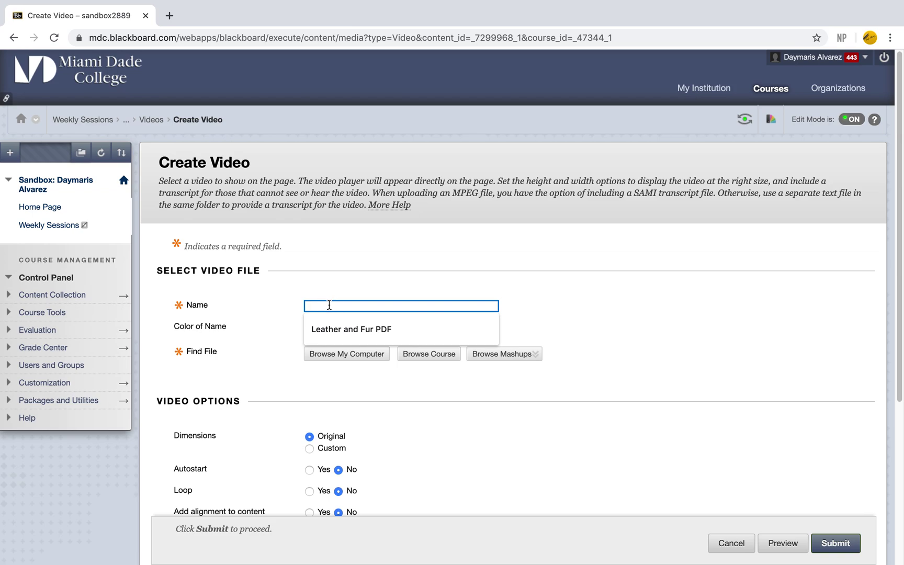
text(History)
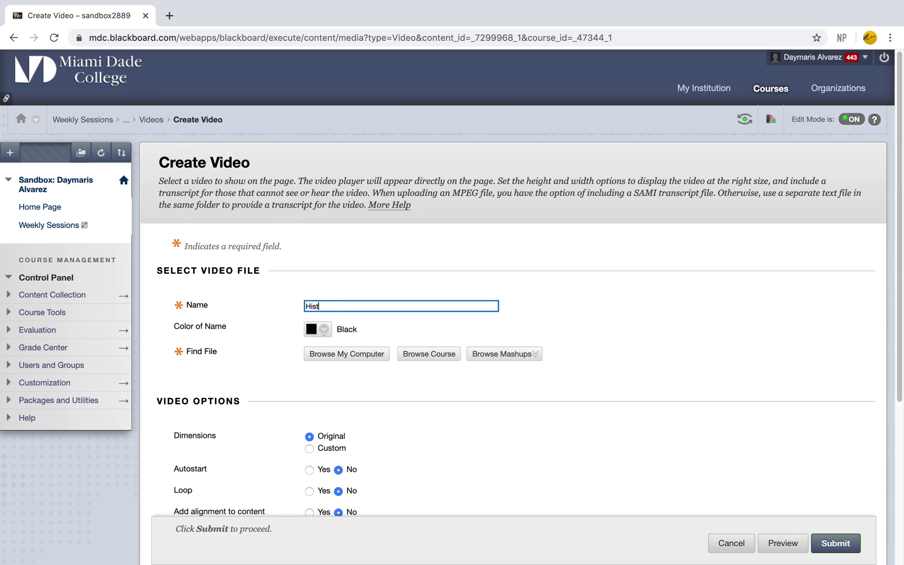
text( of Fashion)
click(351, 360)
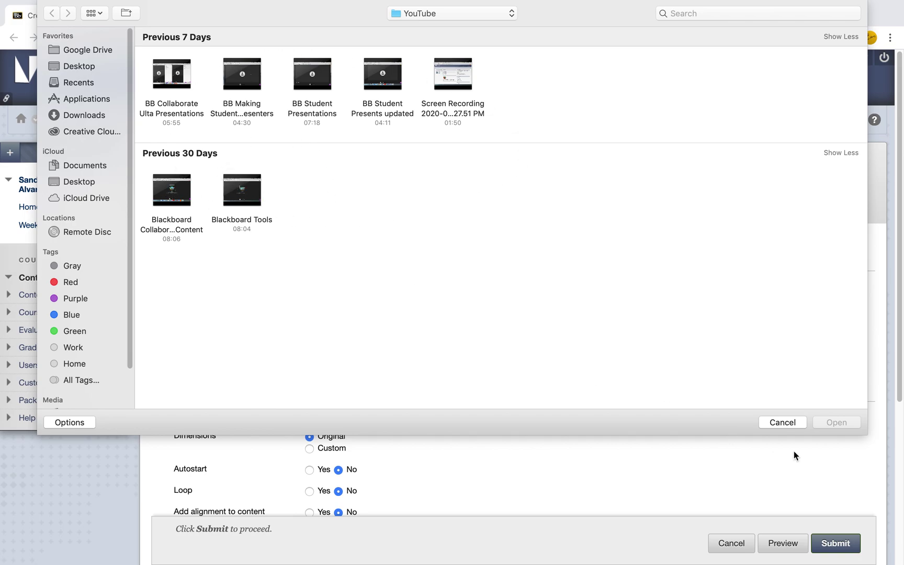
click(254, 219)
click(851, 422)
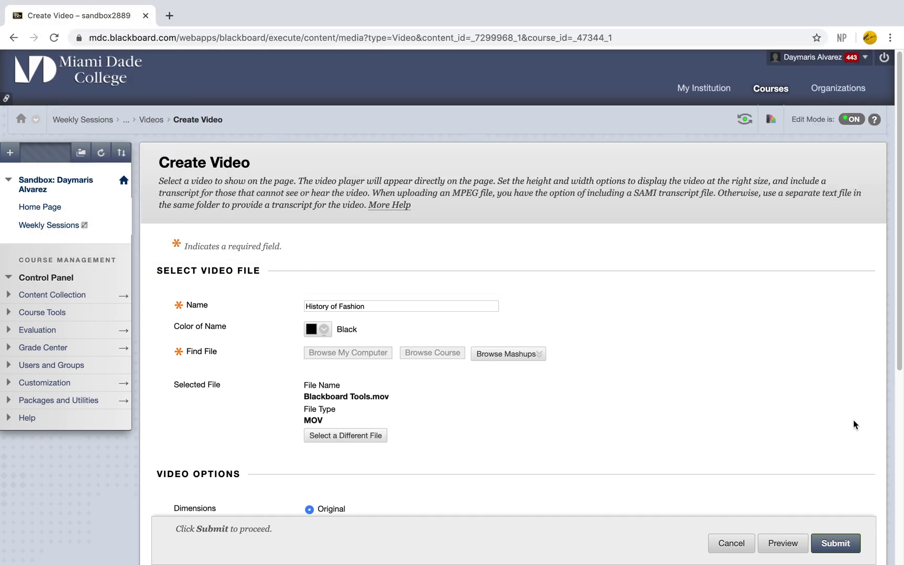
click(337, 436)
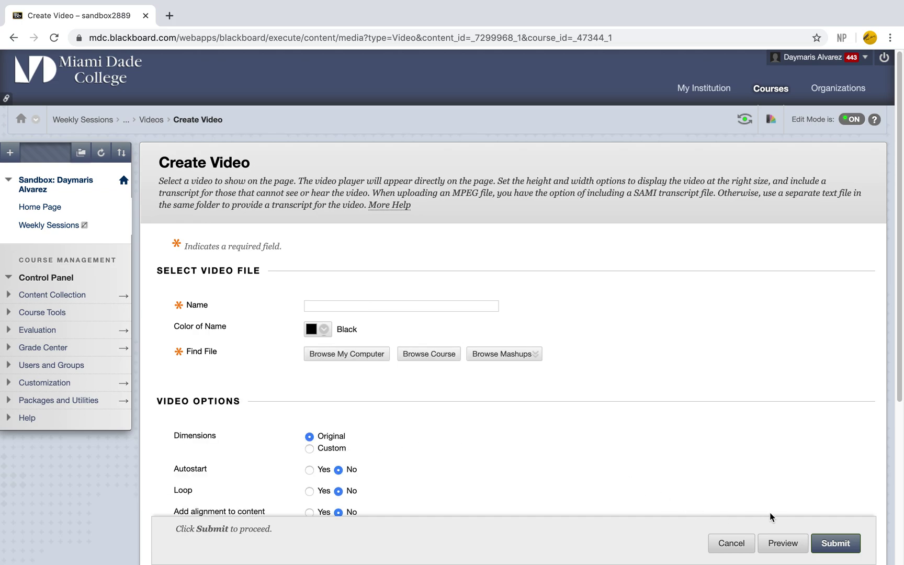
- Search the YouTube video mashup for "the ultimate fashion history" with the language set to English
click(495, 357)
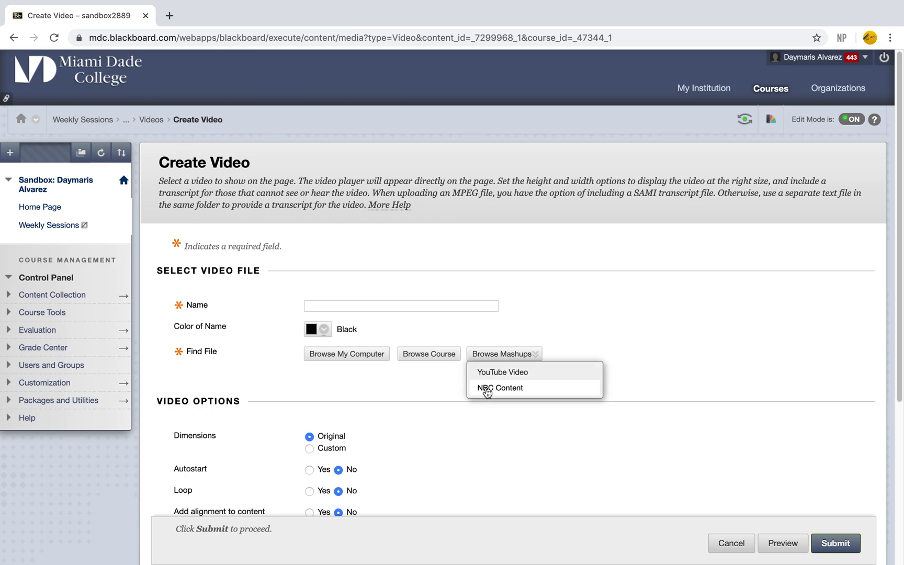
click(523, 378)
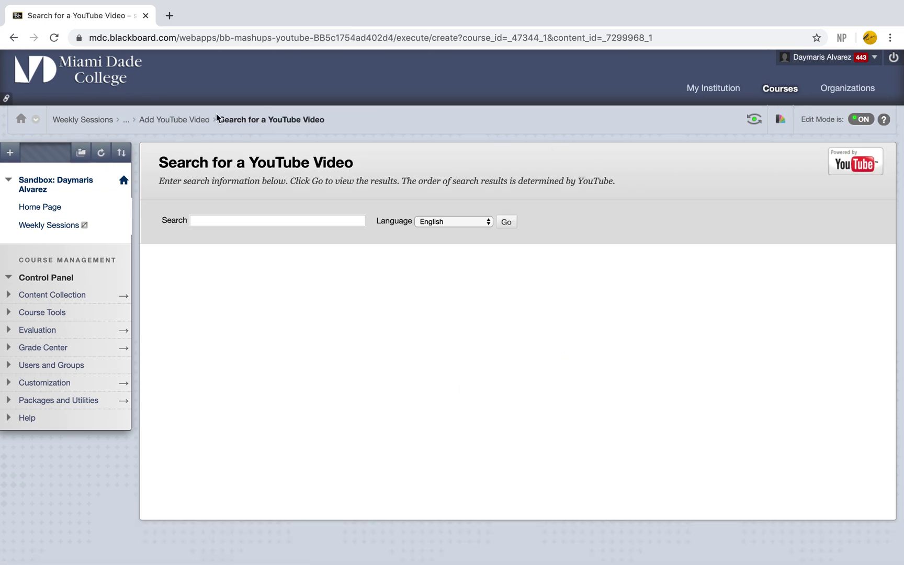
click(249, 226)
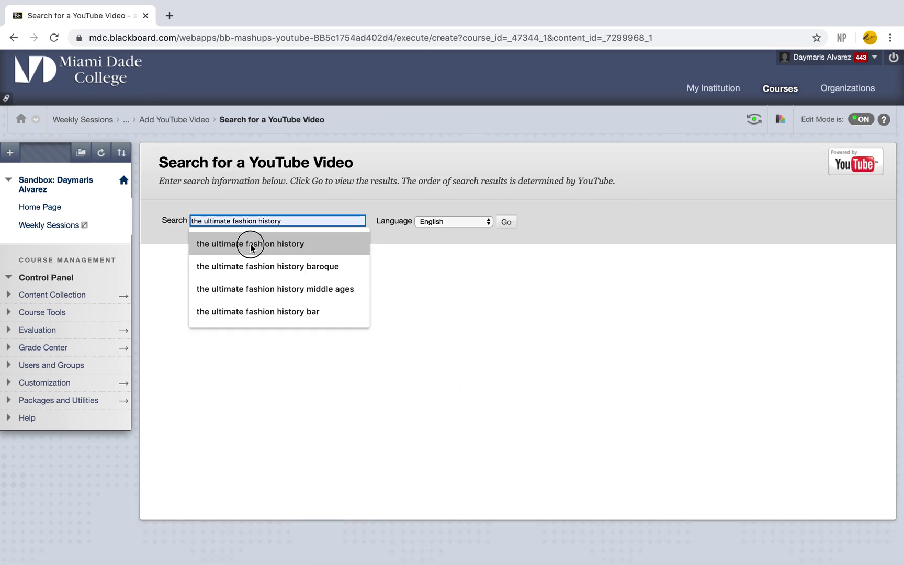
click(251, 245)
click(506, 223)
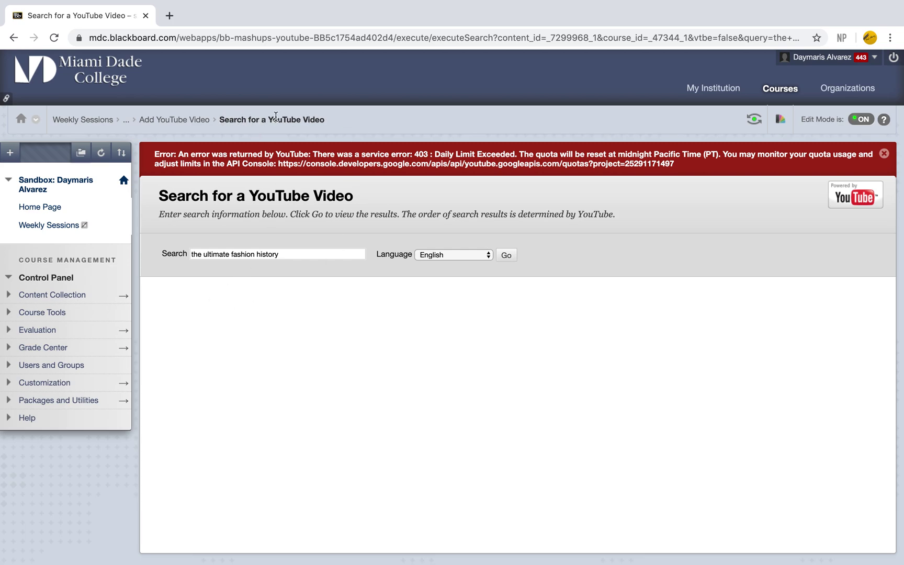
- Leave the video search, return to the Week 1 folder and start creating a content folder in it
click(126, 125)
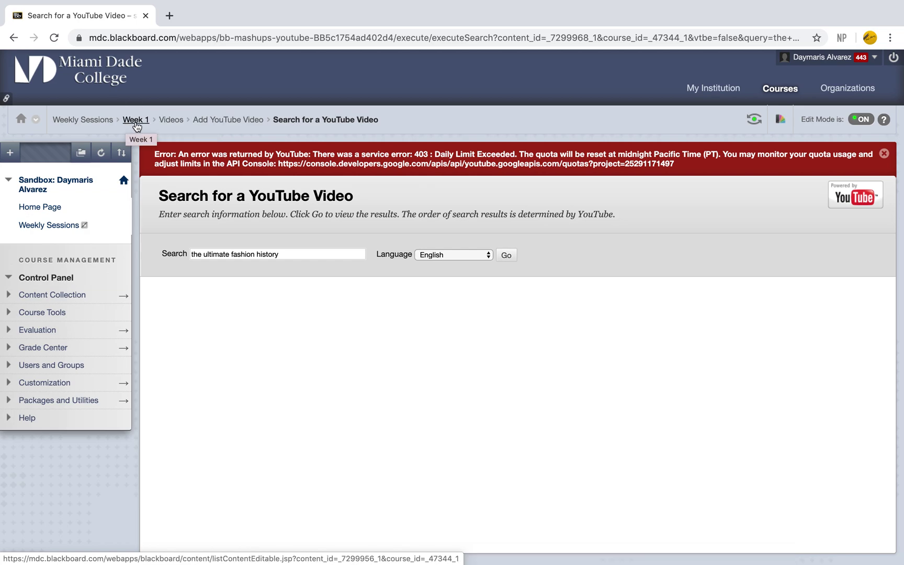
click(170, 122)
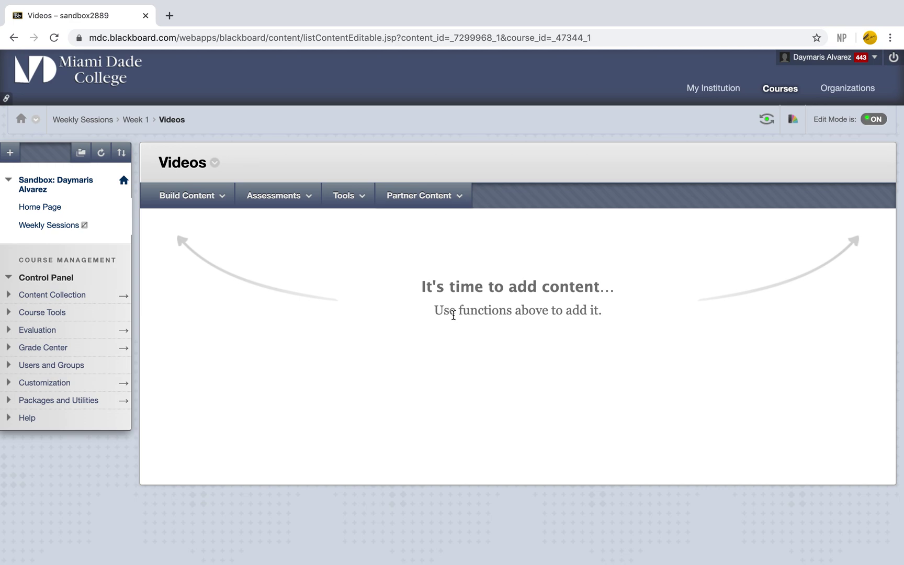
click(214, 198)
click(132, 123)
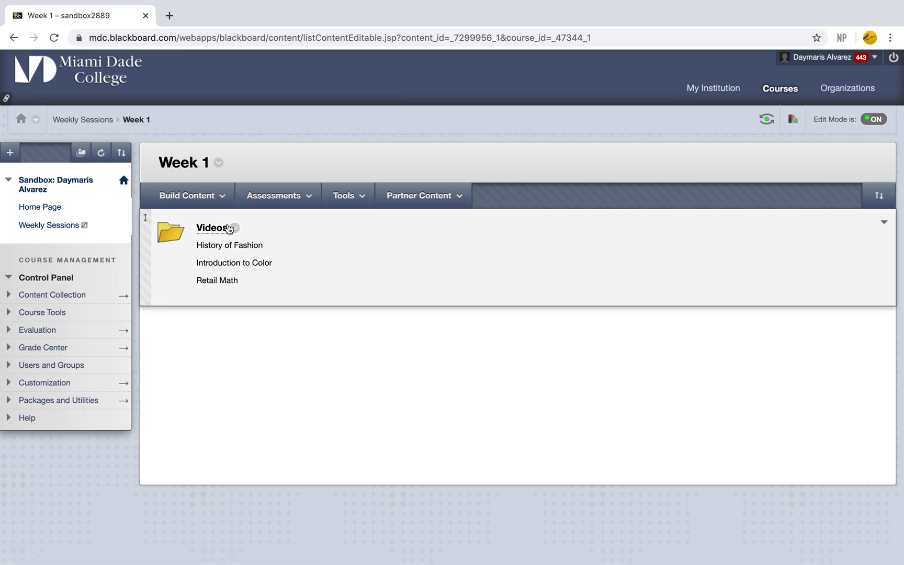
click(187, 195)
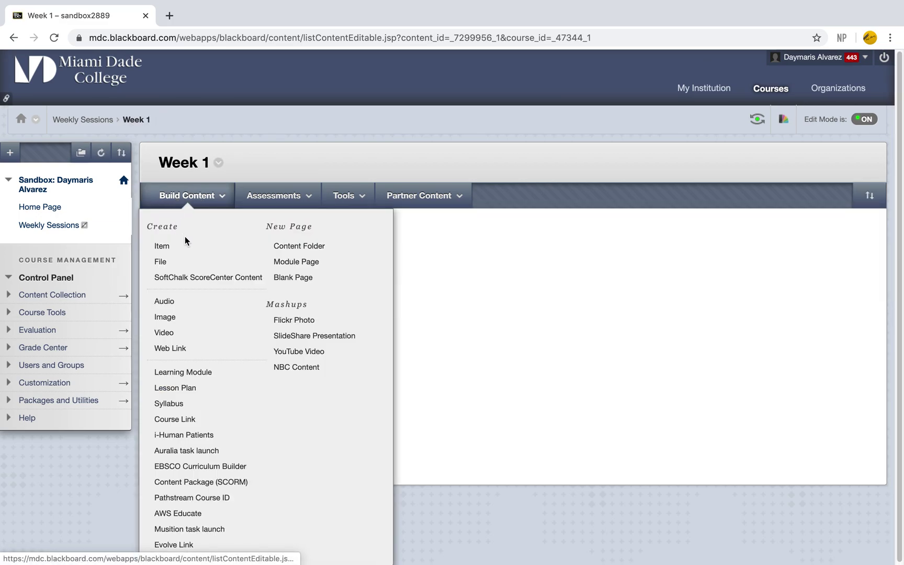
click(298, 247)
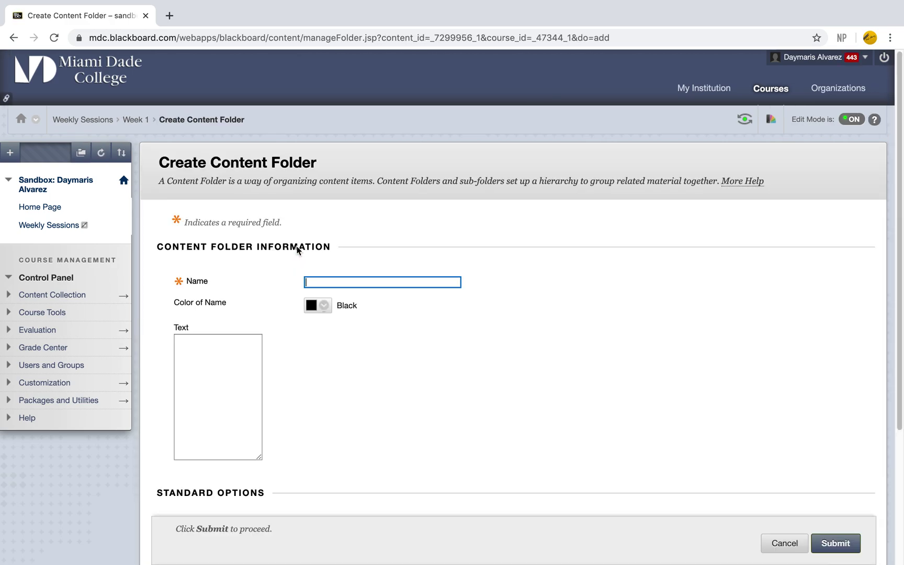
- Name the new content folder PPT, describe it with the text "Color", and submit it
click(329, 283)
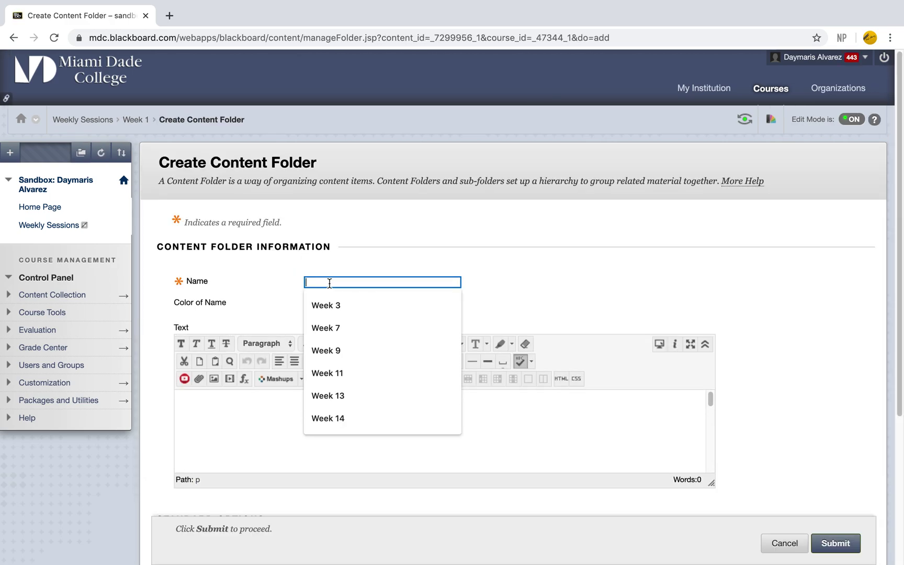
text(P)
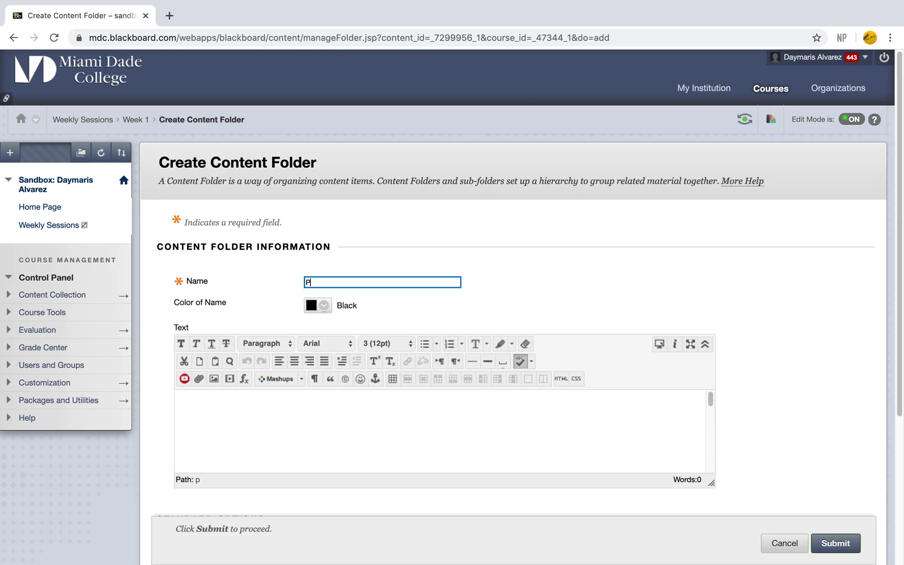
text(PT)
click(302, 409)
text(C)
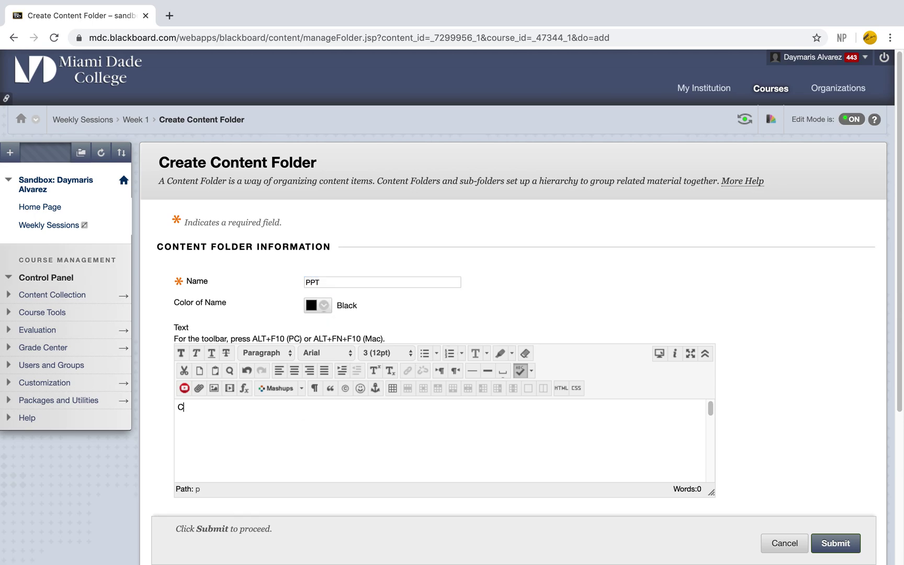
text(olor)
click(859, 539)
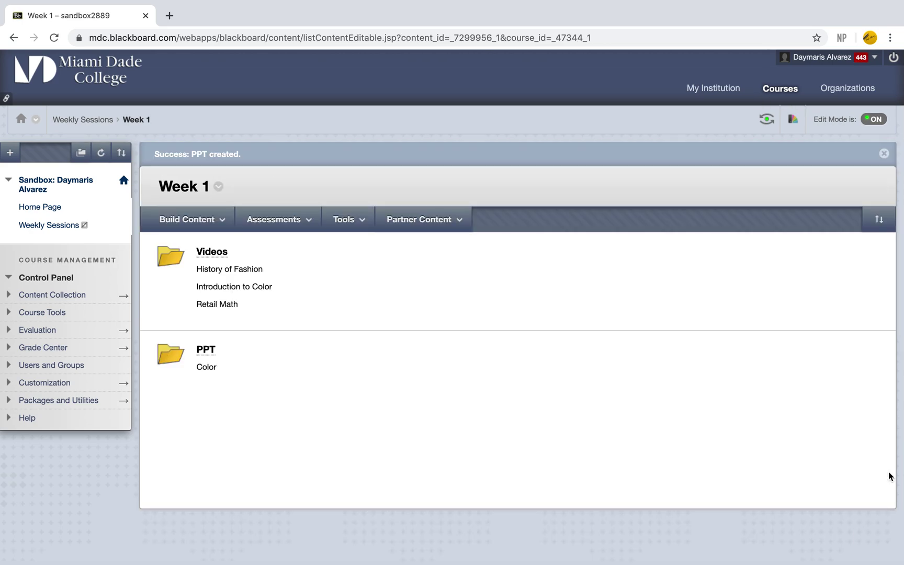
- Open the PPT folder and start a file item in it named Color
click(200, 351)
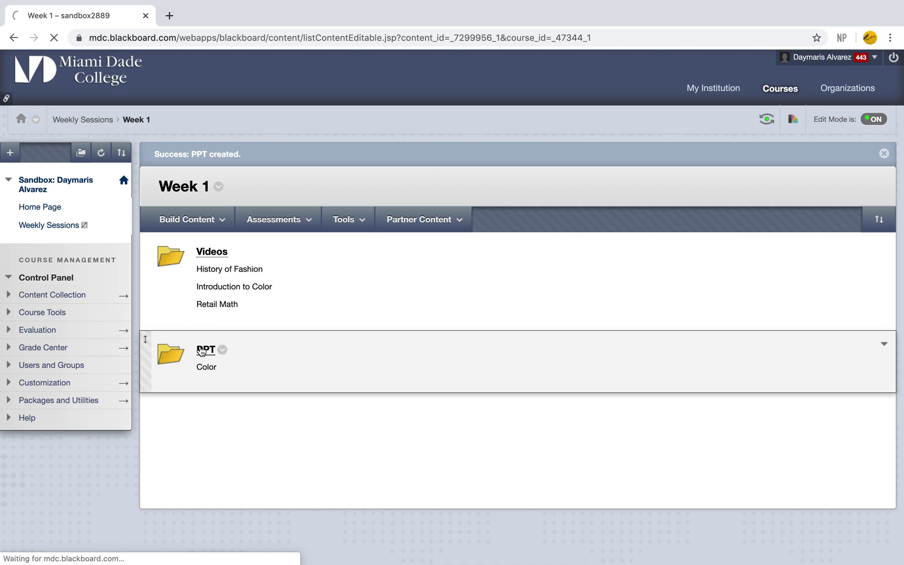
click(202, 197)
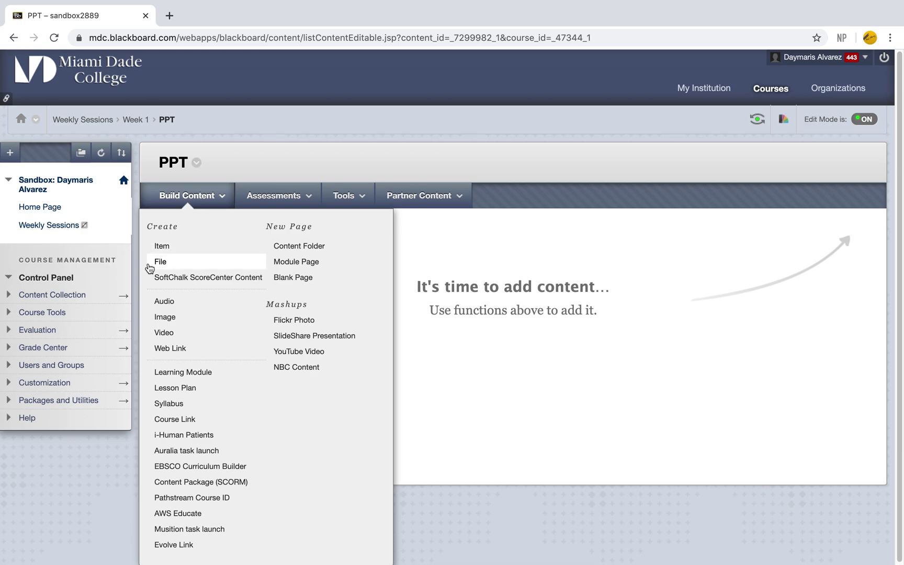
click(165, 262)
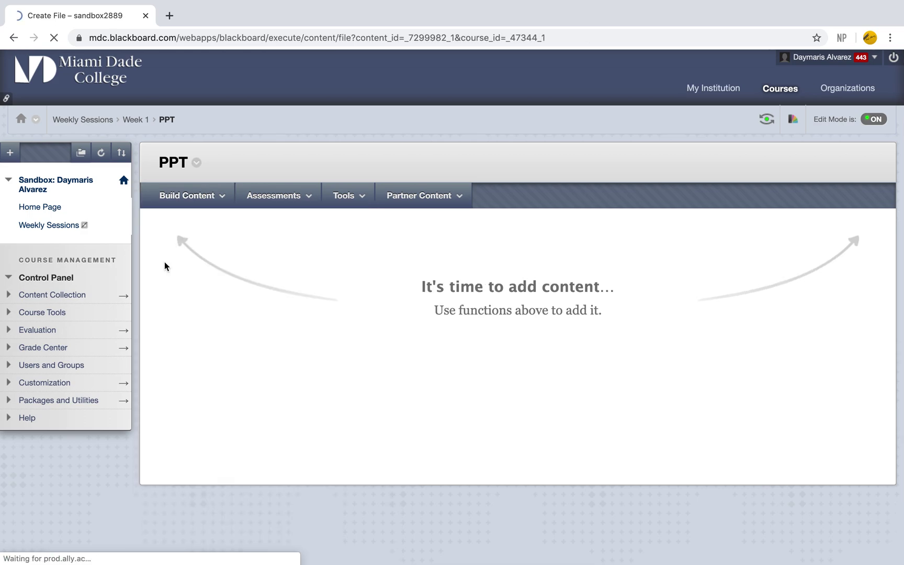
click(358, 331)
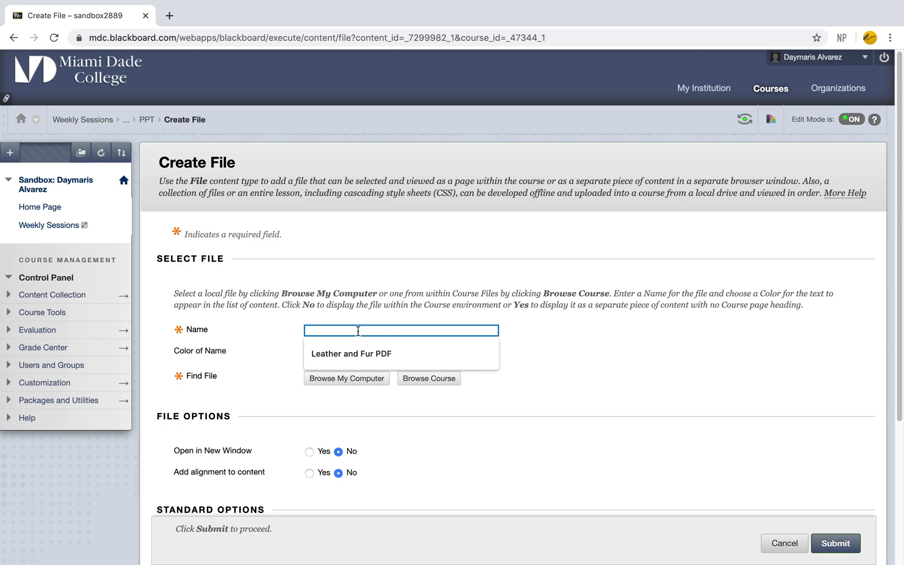
text(Col)
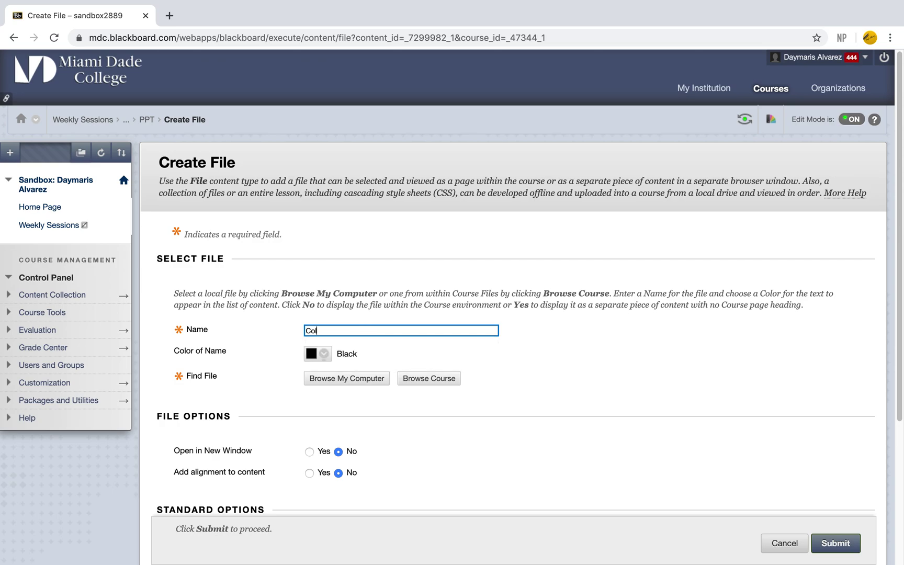
text(or)
- Attach the Chapter 7 Color PDF from the MDC MATERIALS folder on the iCloud desktop to the file item
click(363, 378)
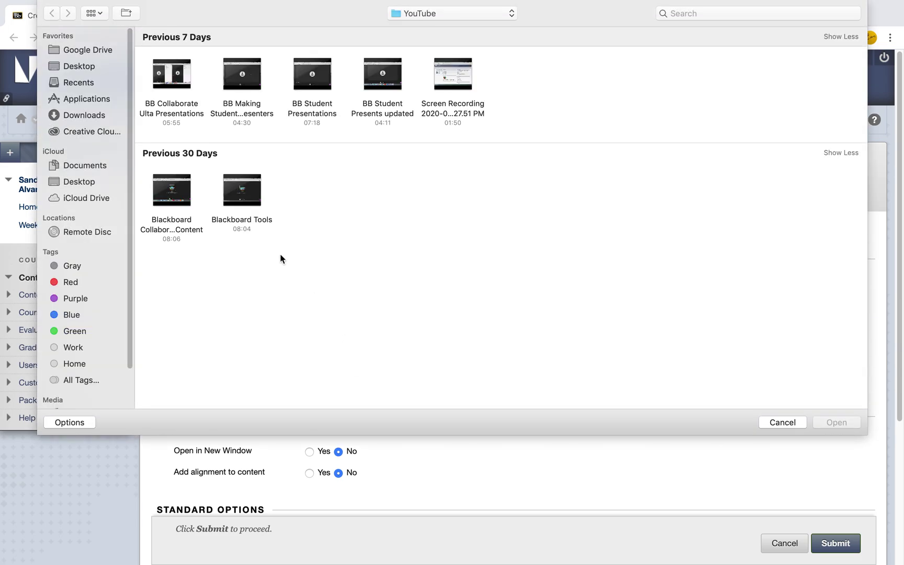
click(75, 181)
scroll(331, 202, down, 3)
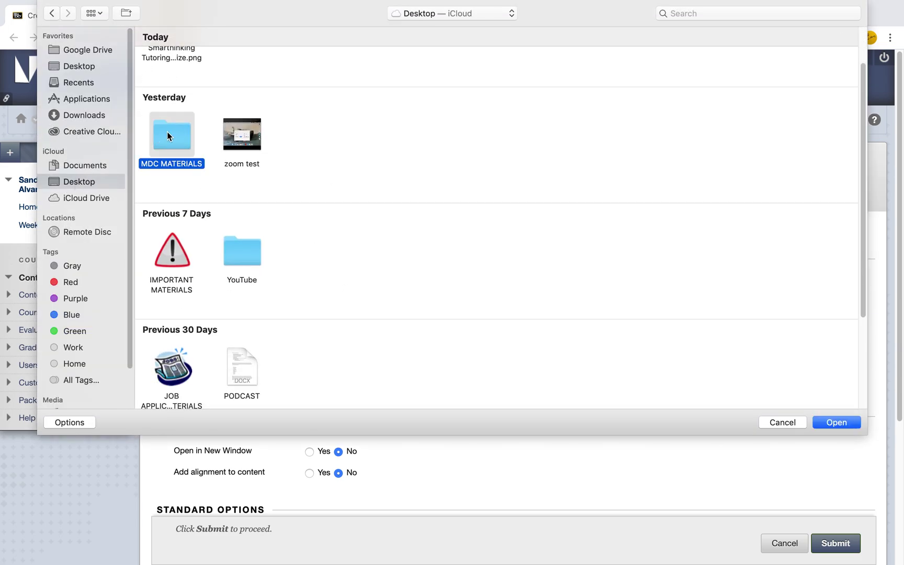
double_click(168, 134)
click(382, 190)
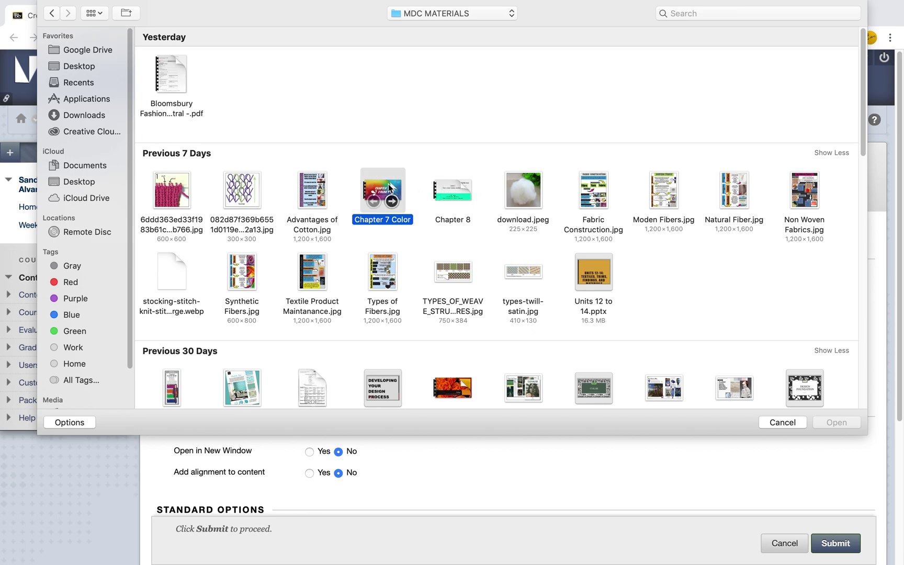
click(838, 423)
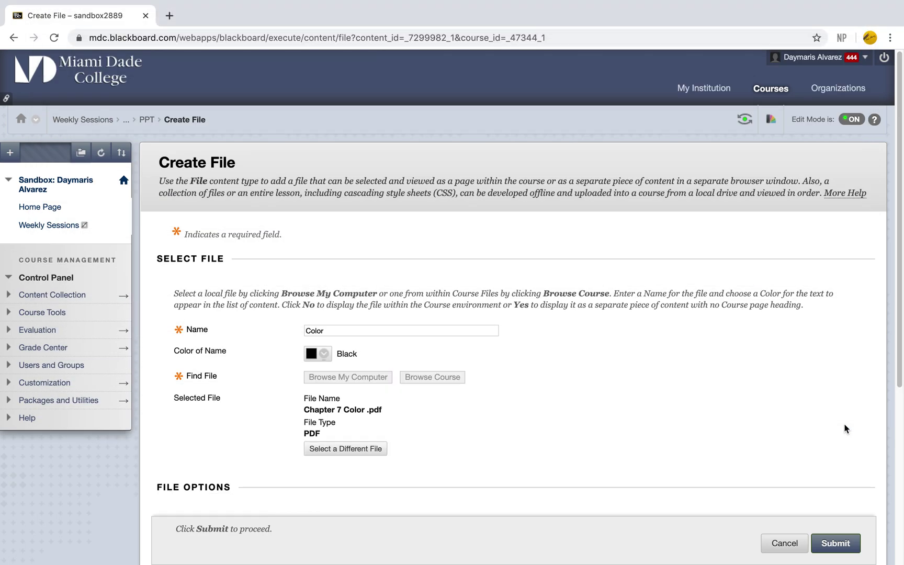
- Review the file and standard options for the Color item, and submit it with the defaults
scroll(845, 430, down, 5)
scroll(439, 275, down, 1)
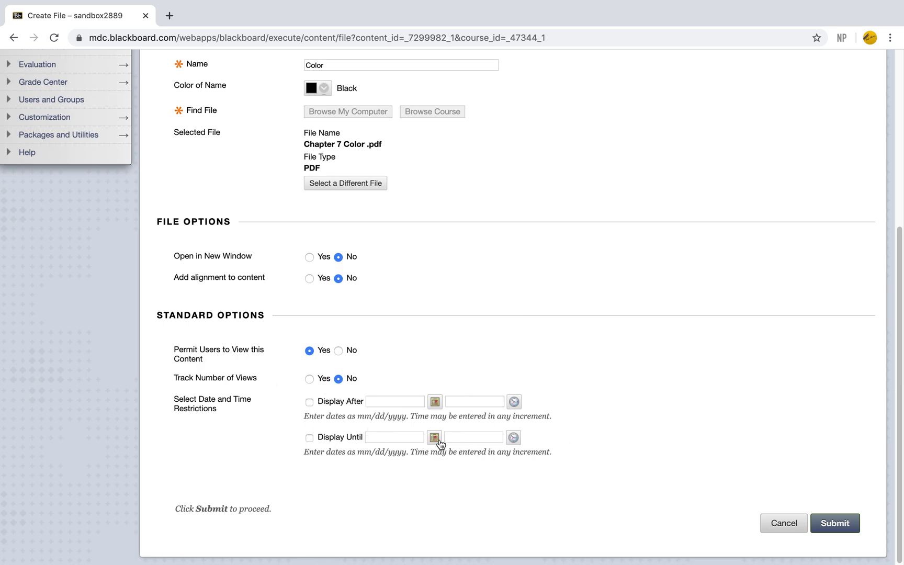
click(835, 521)
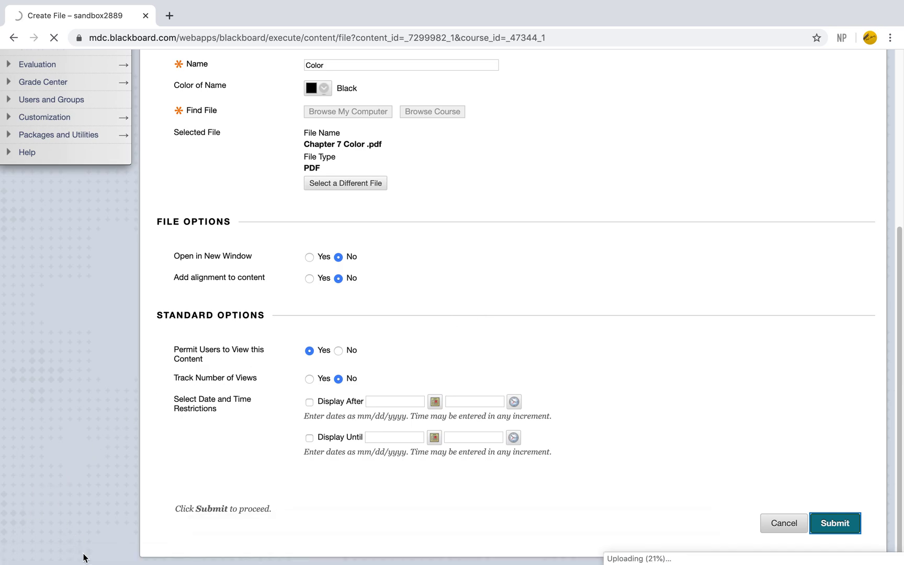
scroll(35, 561, up, 1)
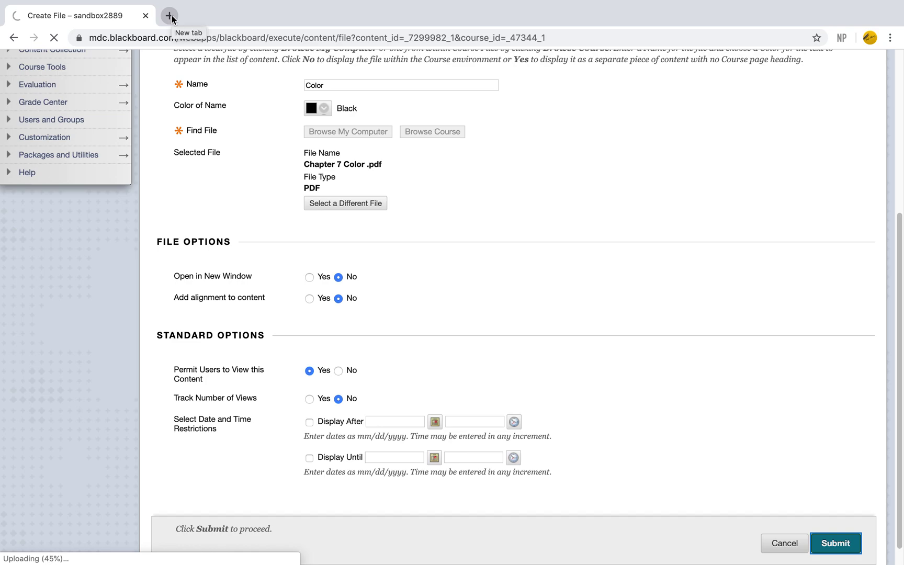
scroll(391, 264, up, 5)
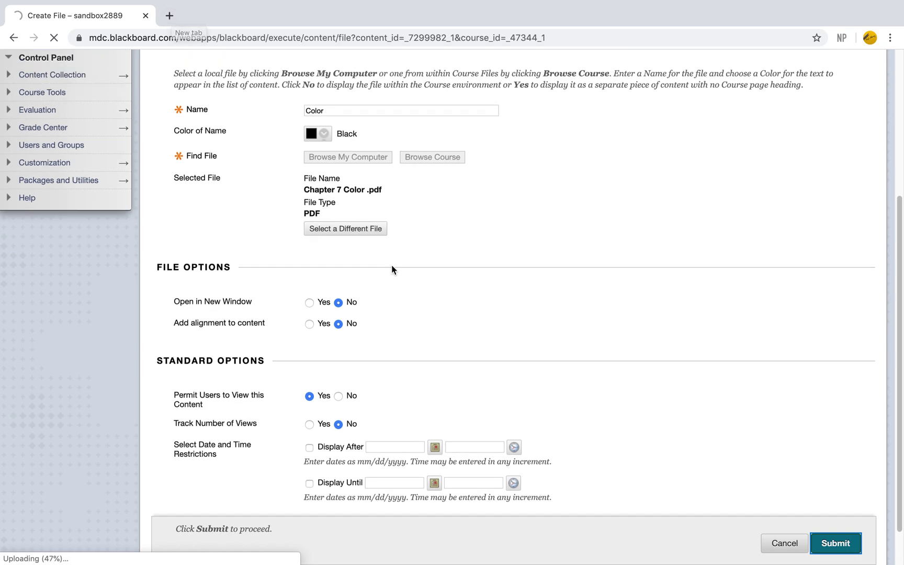
scroll(393, 268, up, 1)
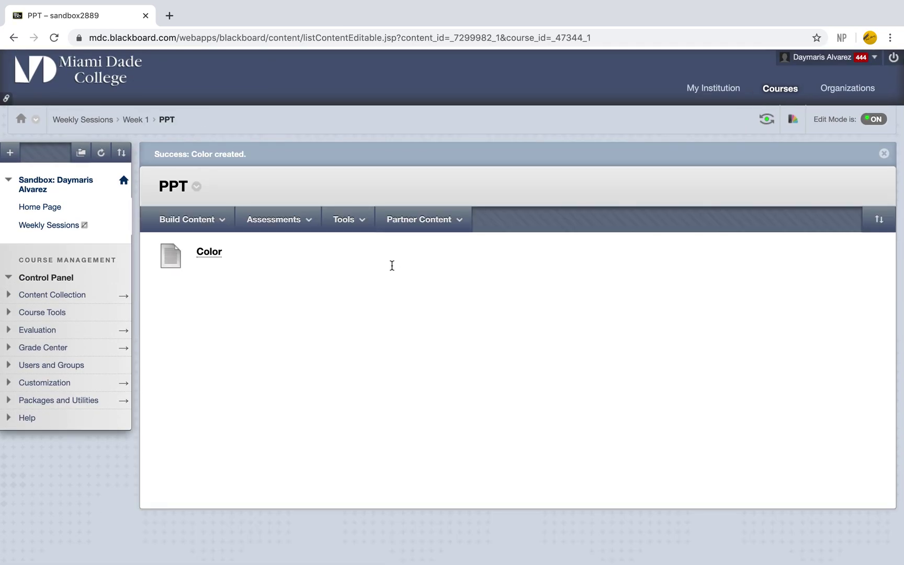
- Open the Color item and look through the slides in its embedded PDF
click(202, 254)
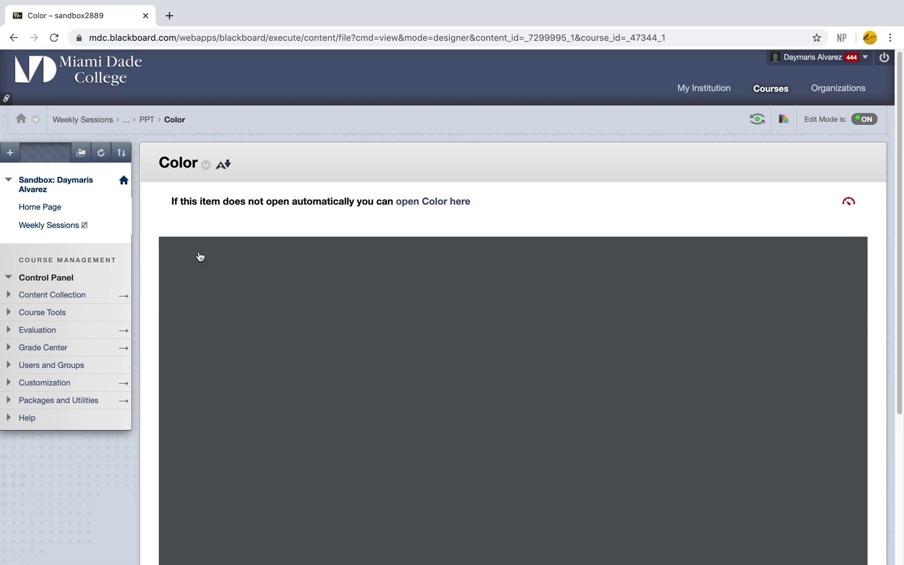
scroll(200, 256, down, 5)
scroll(200, 256, down, 2)
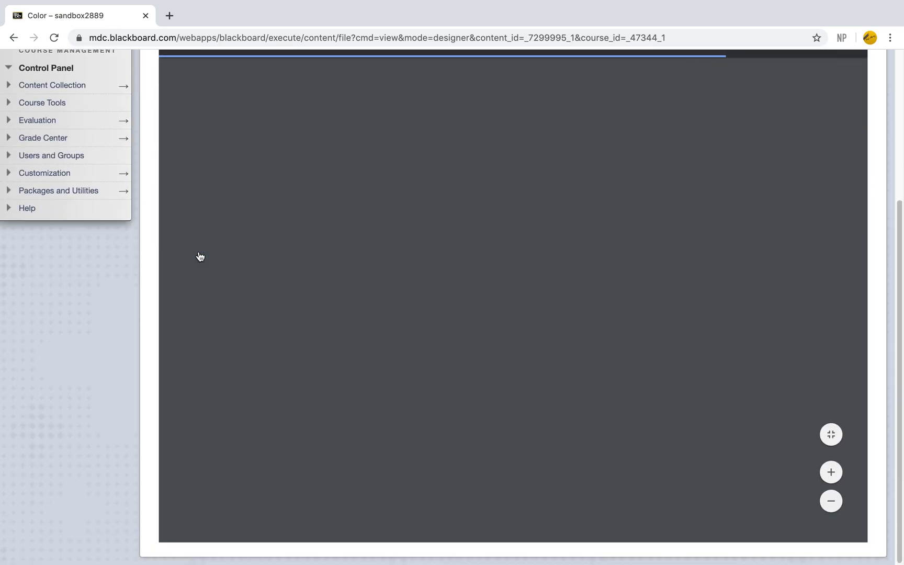
scroll(435, 273, down, 20)
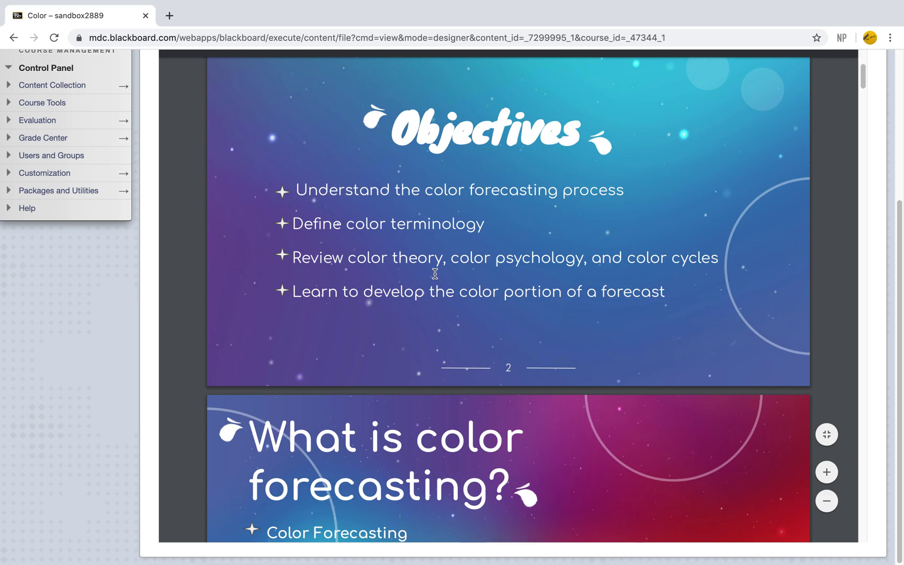
scroll(435, 273, up, 15)
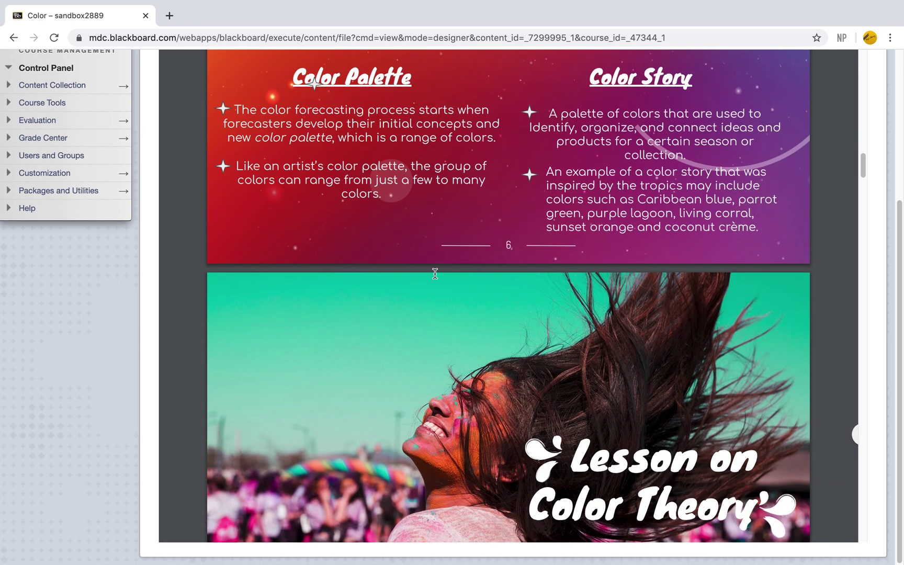
scroll(435, 273, up, 20)
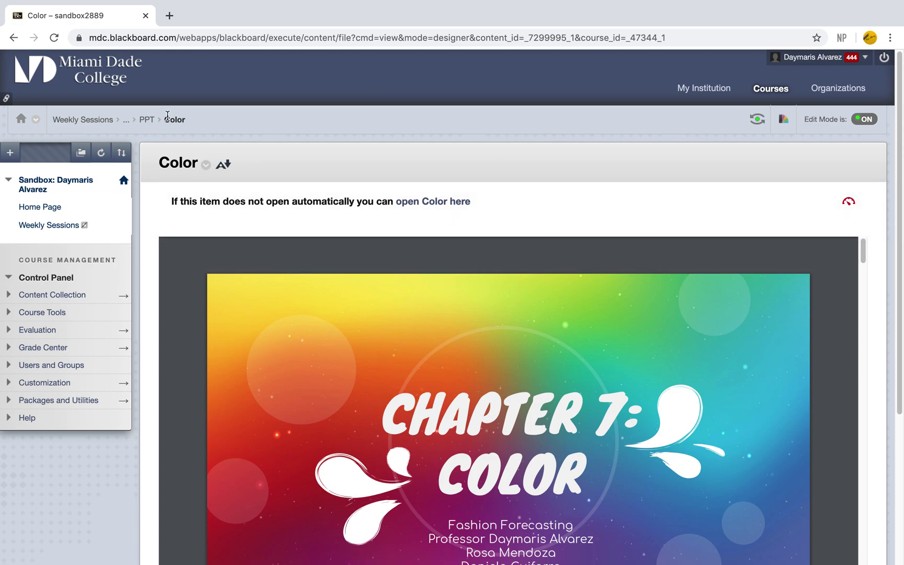
- Return to the Week 1 folder and start a new content folder in it named Assignments
click(126, 126)
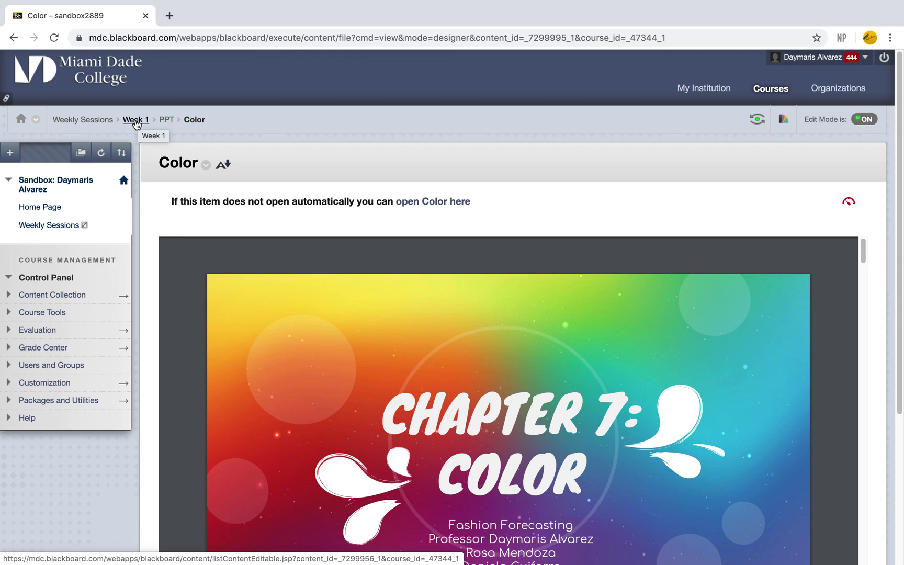
click(136, 121)
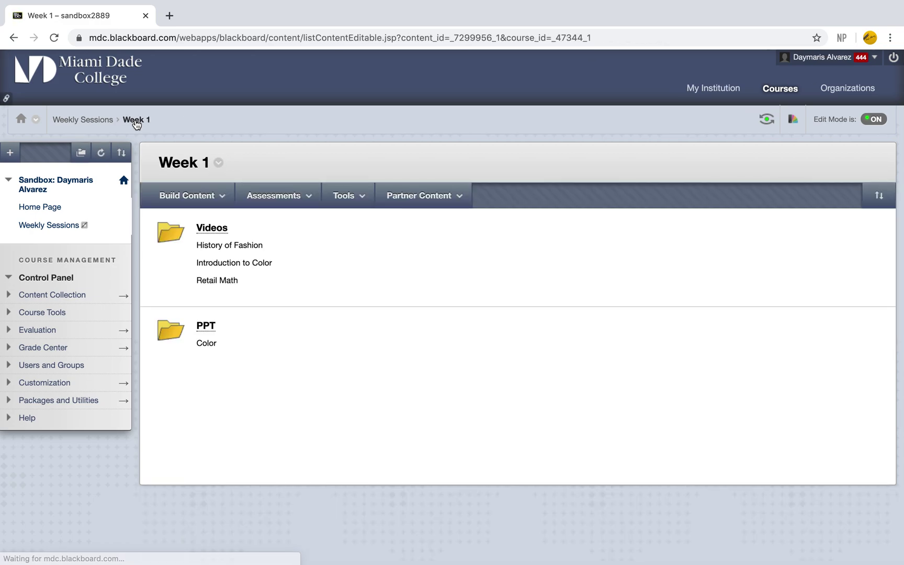
click(149, 201)
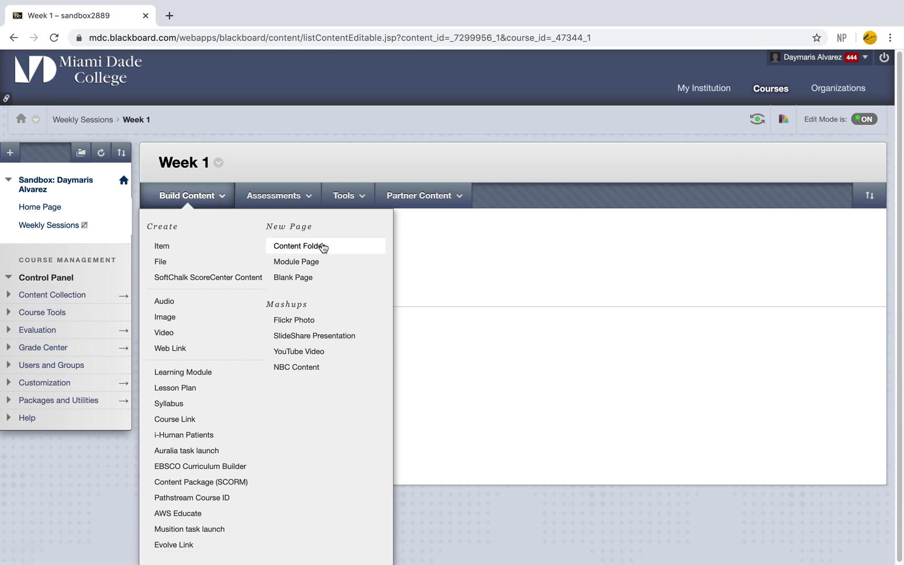
click(304, 247)
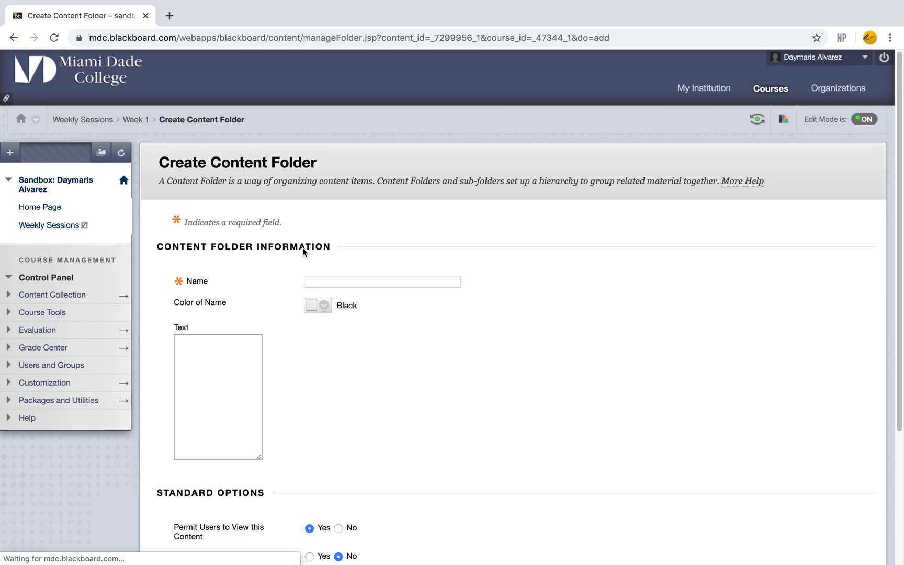
click(332, 282)
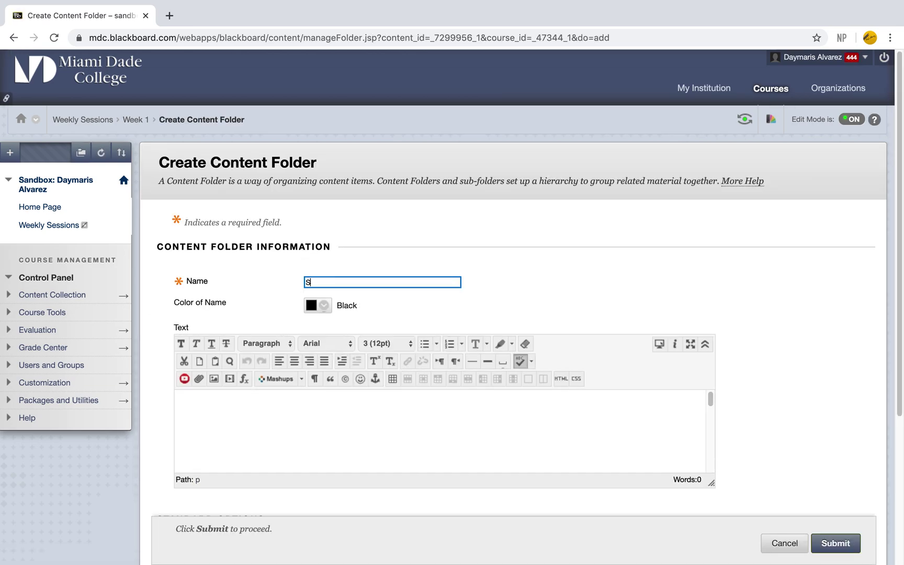
text(Assigf)
key(BackSpace)
text(nments)
- Enter "1. Quiz" and "2. Unit Summary" on separate lines as the folder's text, and submit the folder
click(369, 463)
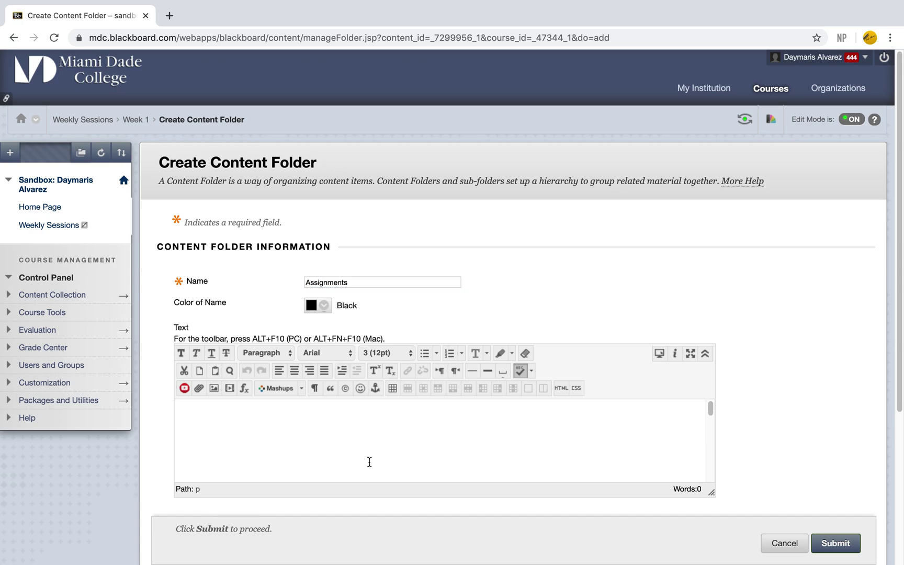
text(1. Quiz)
key(Return)
text(2. Unit Summary)
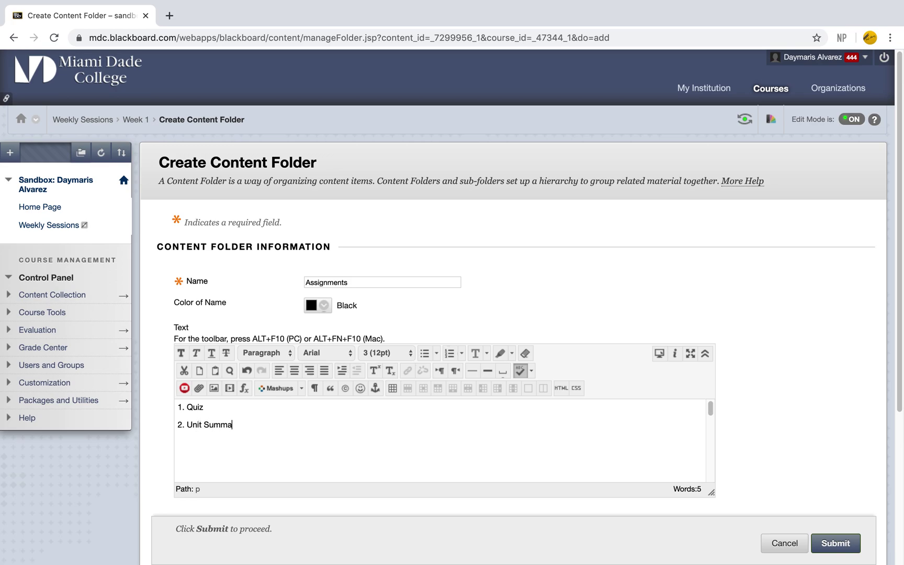
key(Return)
click(836, 543)
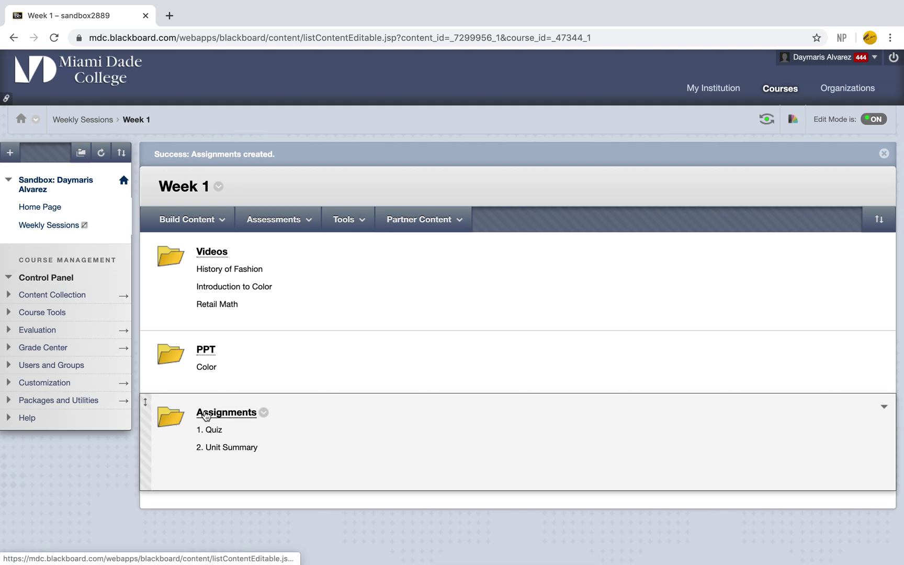
- Open the Assignments folder and start creating an assignment in it
click(213, 417)
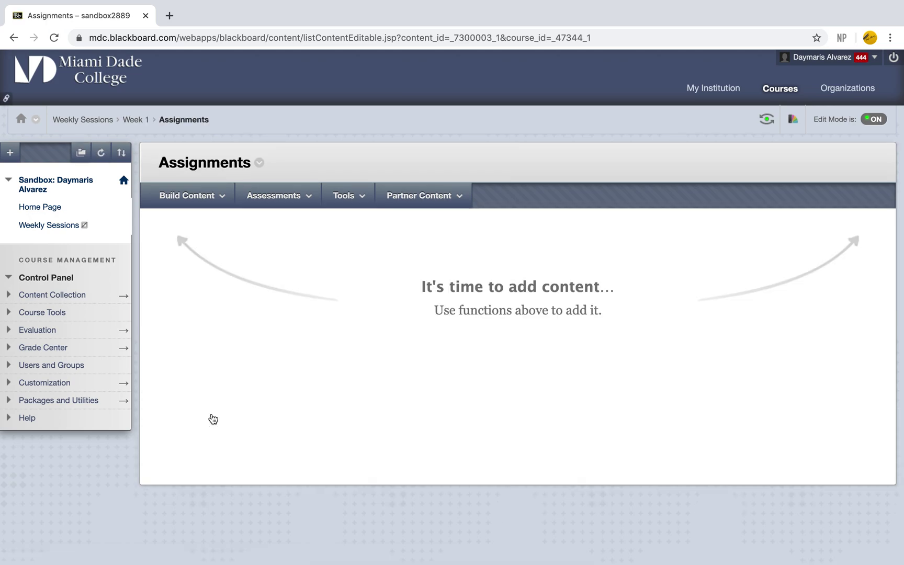
click(291, 201)
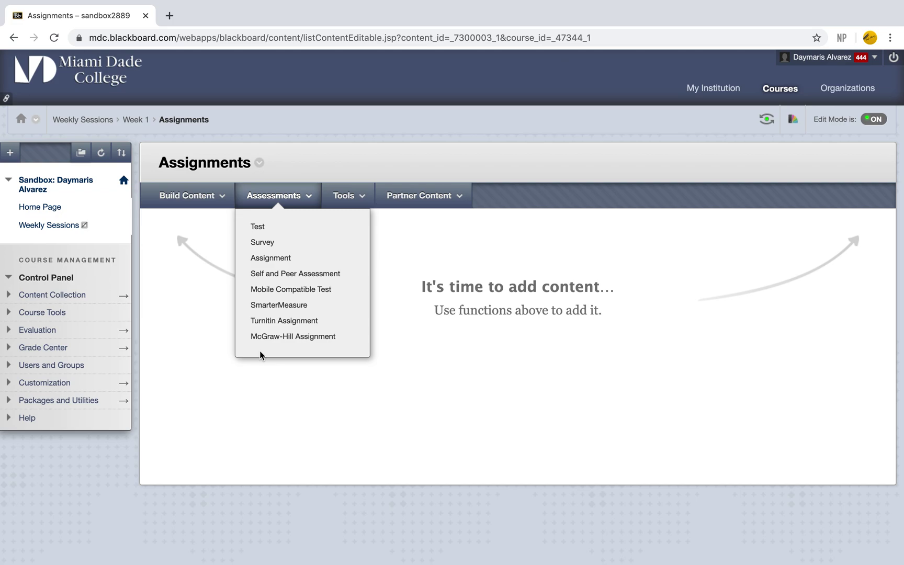
click(267, 203)
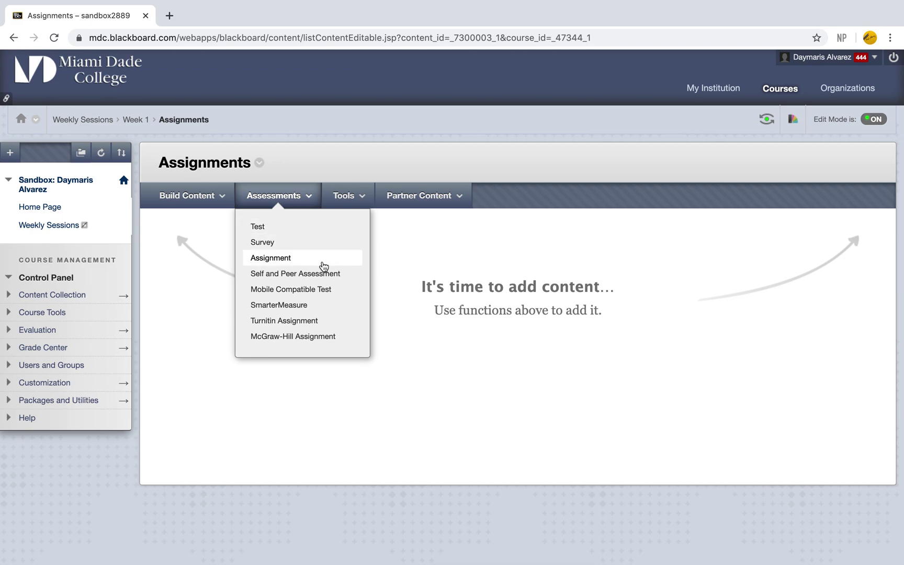
click(260, 258)
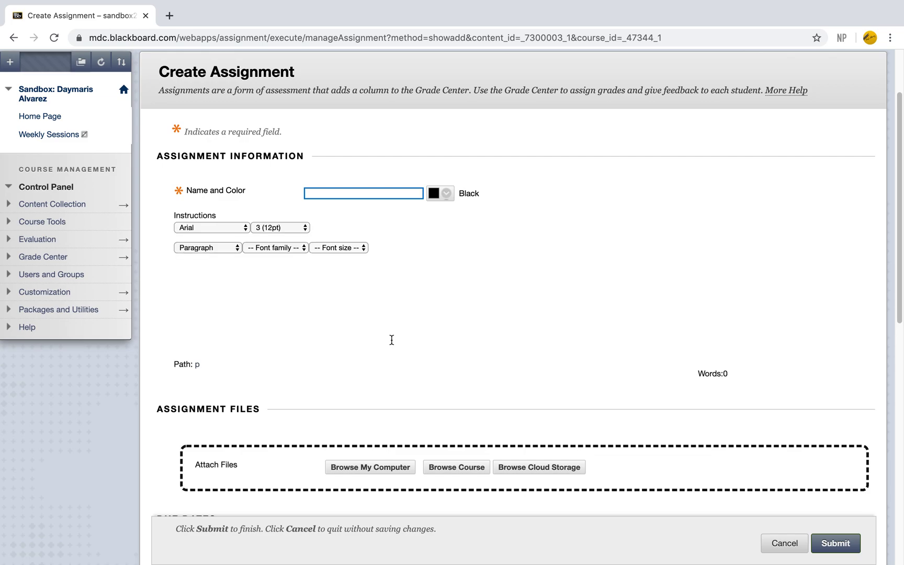
- Name the assignment Mood Board and enter the instructions "You will create a digital mood board."
click(327, 192)
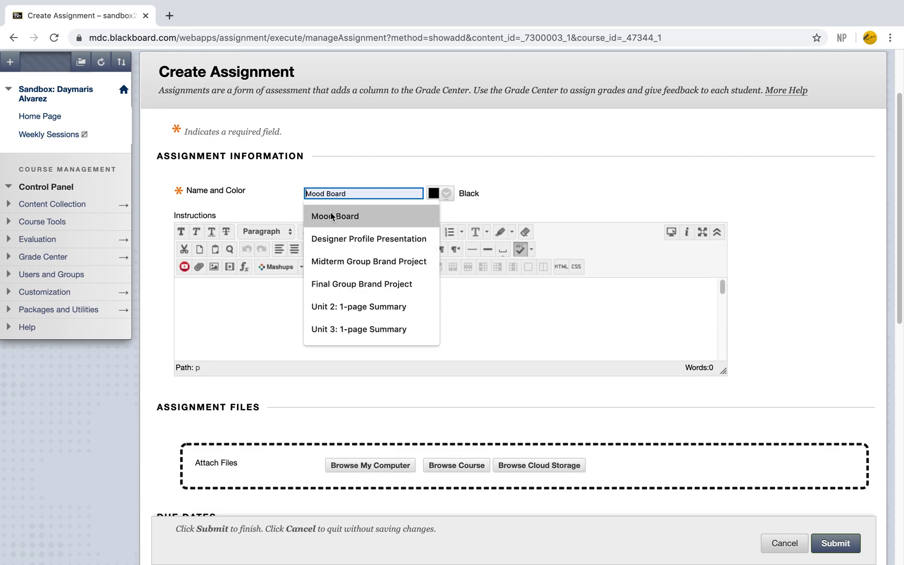
click(330, 214)
click(302, 309)
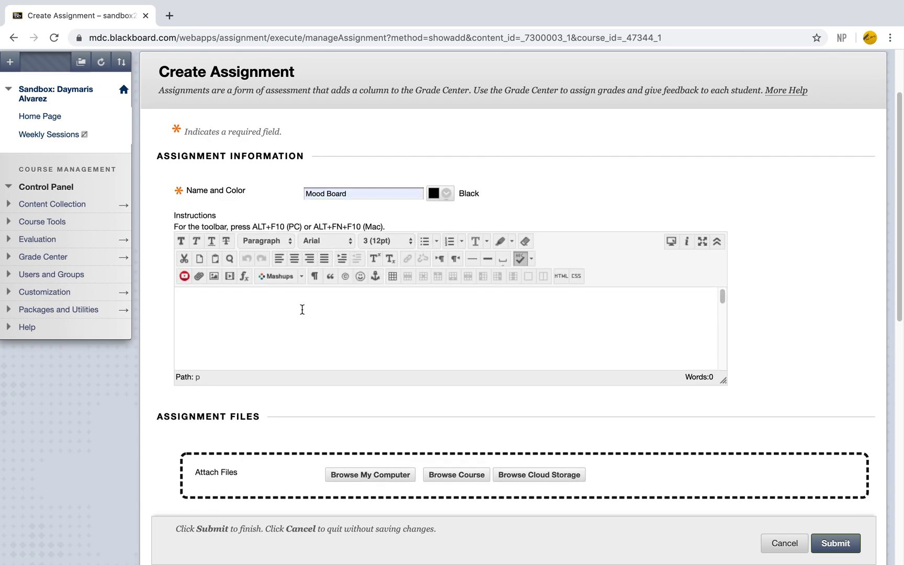
text(You will create a digital mood )
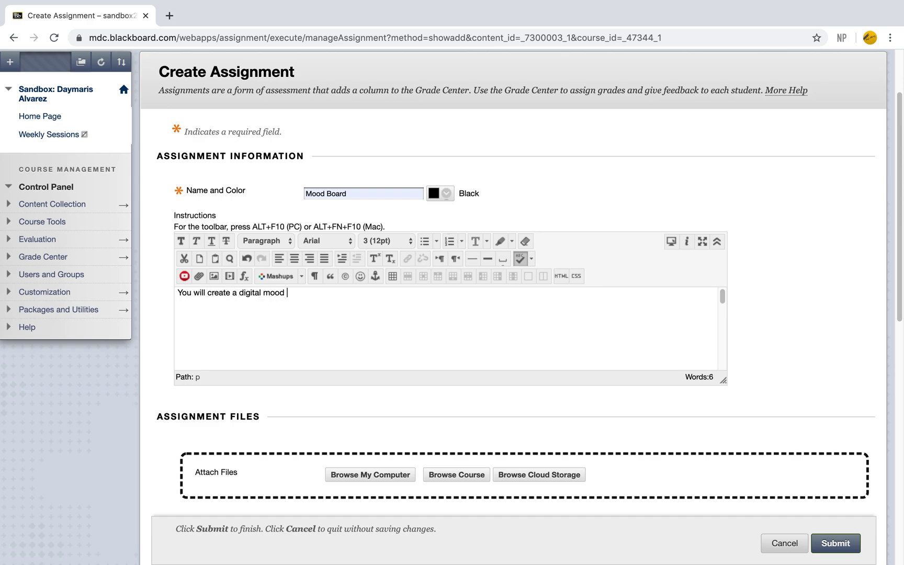
text(board.)
- Attach Capsule Collection Project Rubric copy.pdf from the computer's MDC MATERIALS folder to the assignment
click(387, 474)
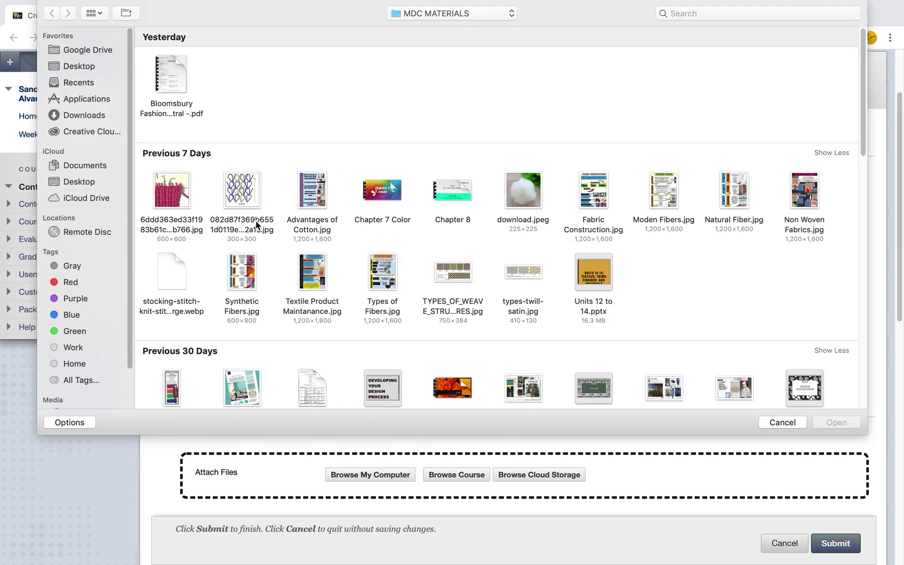
scroll(555, 309, down, 3)
double_click(321, 351)
scroll(589, 332, down, 2)
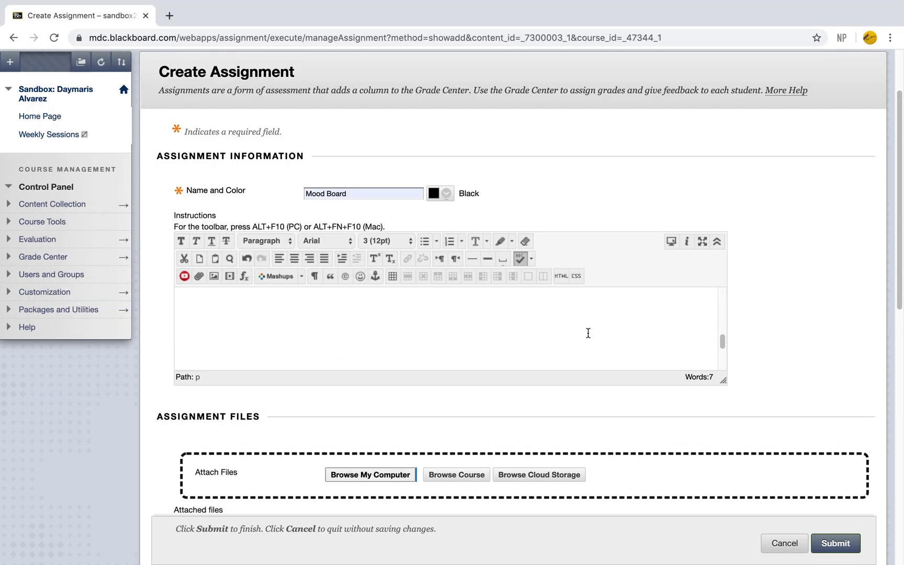
- Enable the assignment's due date and set it to 04/03/2020 at the end of the day, 11:59 PM
scroll(807, 318, down, 6)
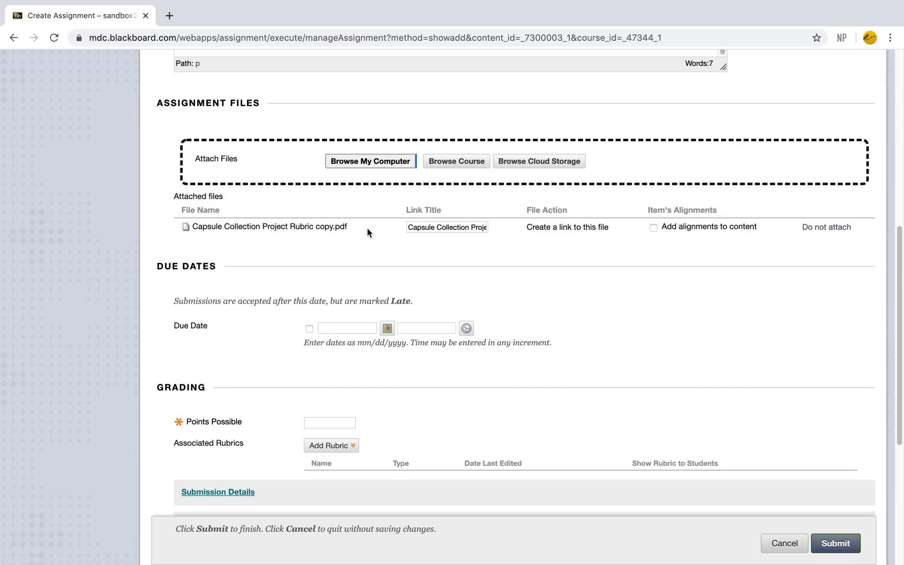
scroll(307, 238, down, 1)
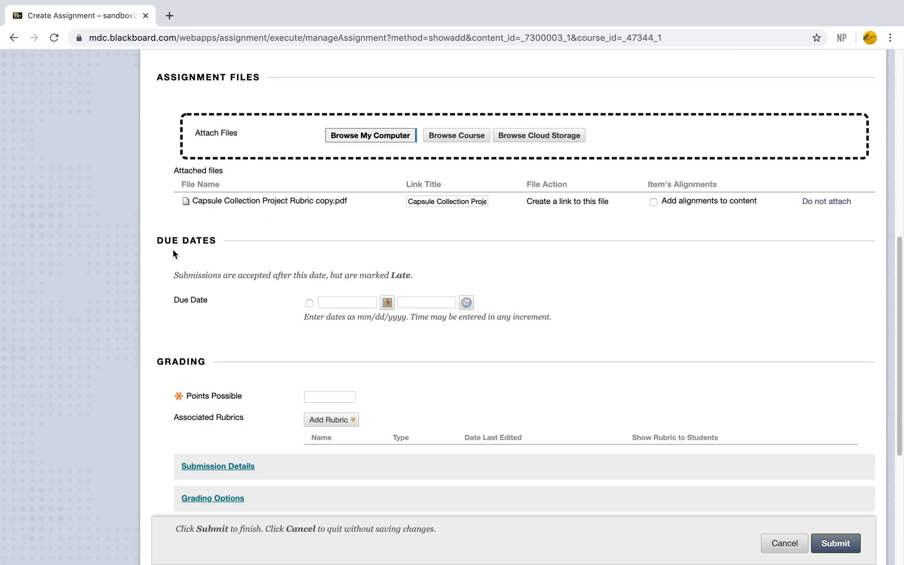
click(309, 303)
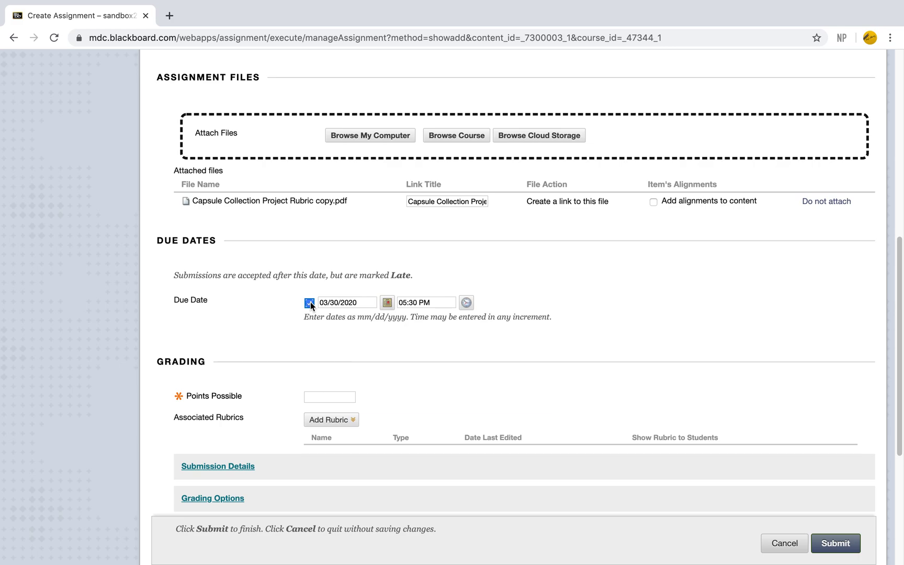
click(387, 304)
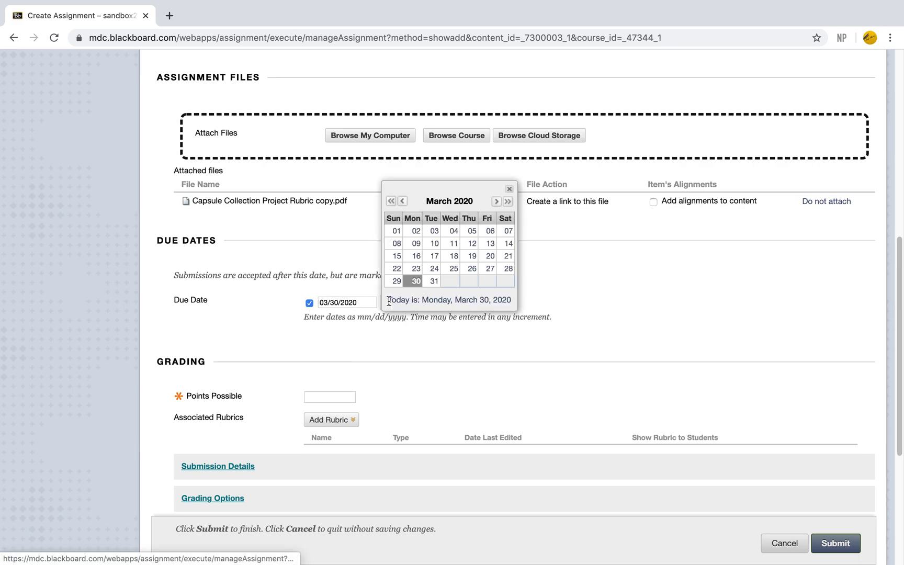
click(498, 202)
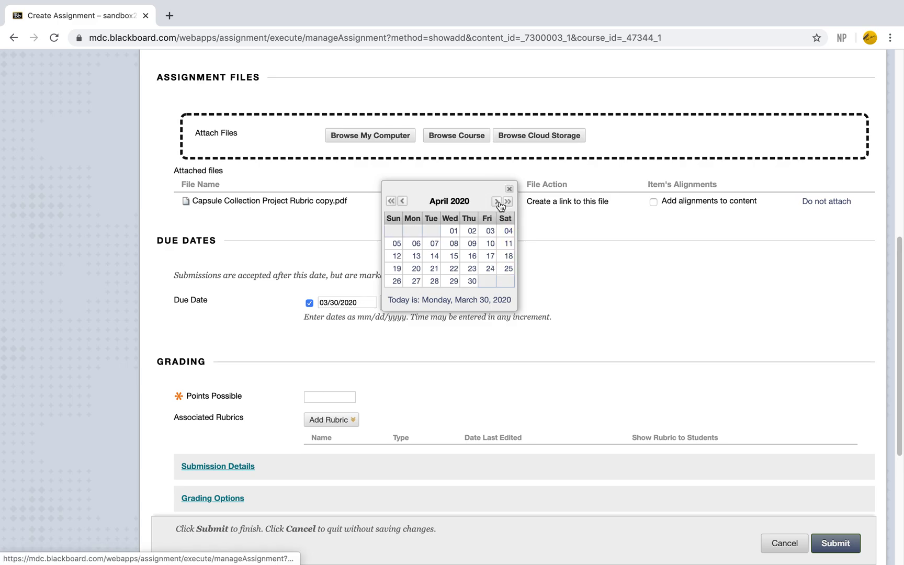
click(494, 232)
click(466, 302)
scroll(487, 283, down, 10)
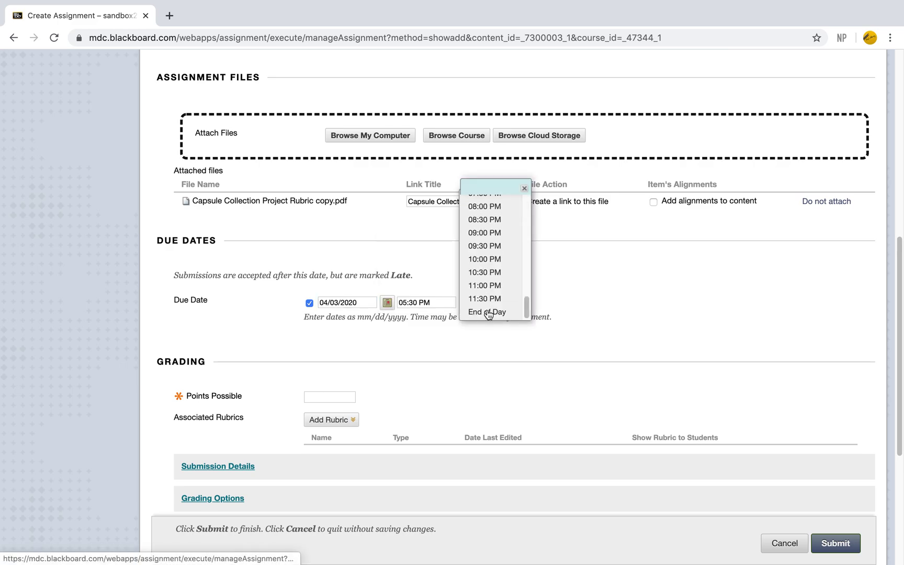
click(490, 313)
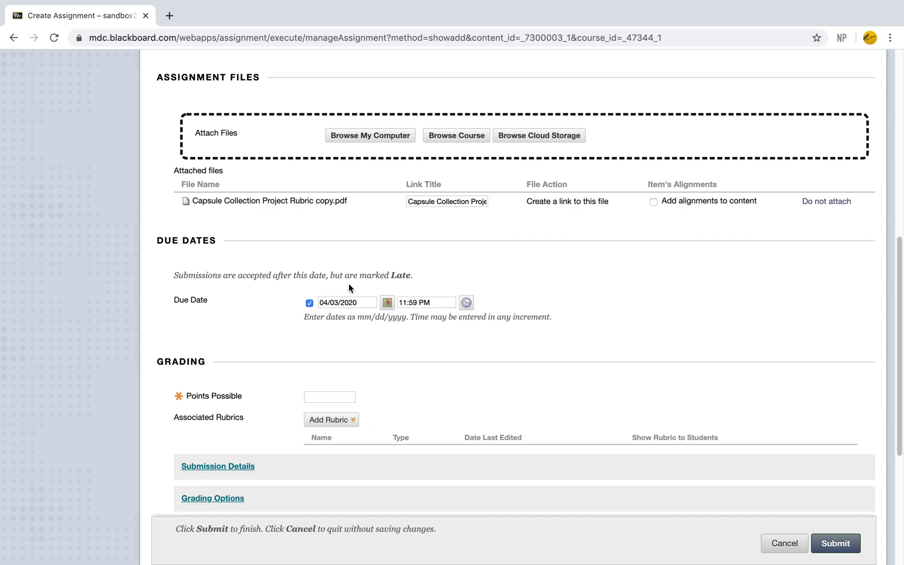
- Set the assignment's points possible to 100
scroll(409, 296, down, 3)
click(322, 295)
click(323, 317)
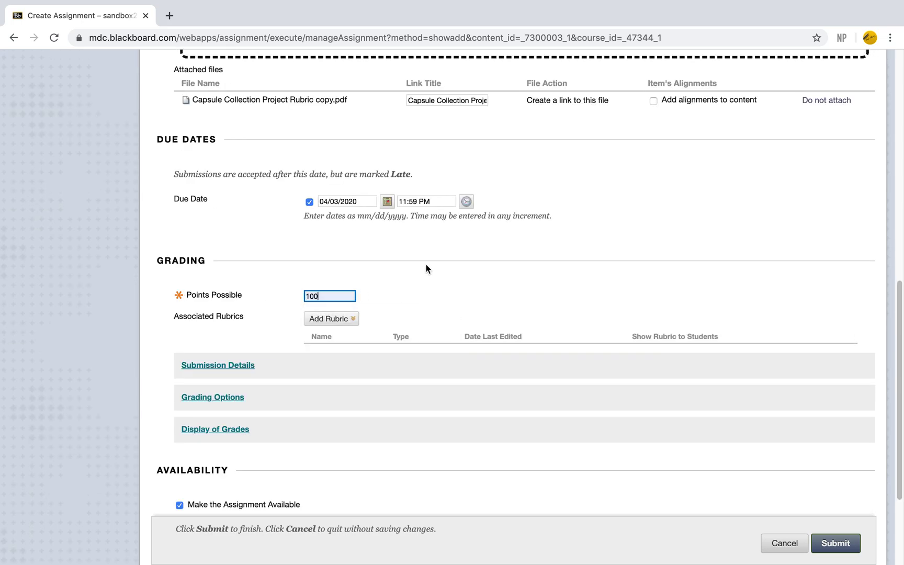
- Limit the assignment's availability to display until 04/02/2021 at 11:59 PM, and submit the assignment
scroll(426, 268, down, 5)
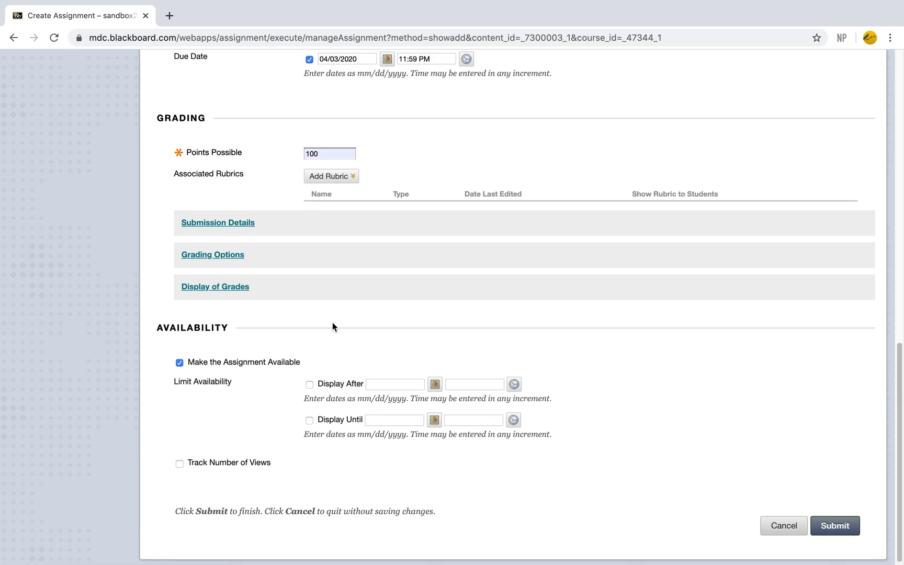
click(310, 418)
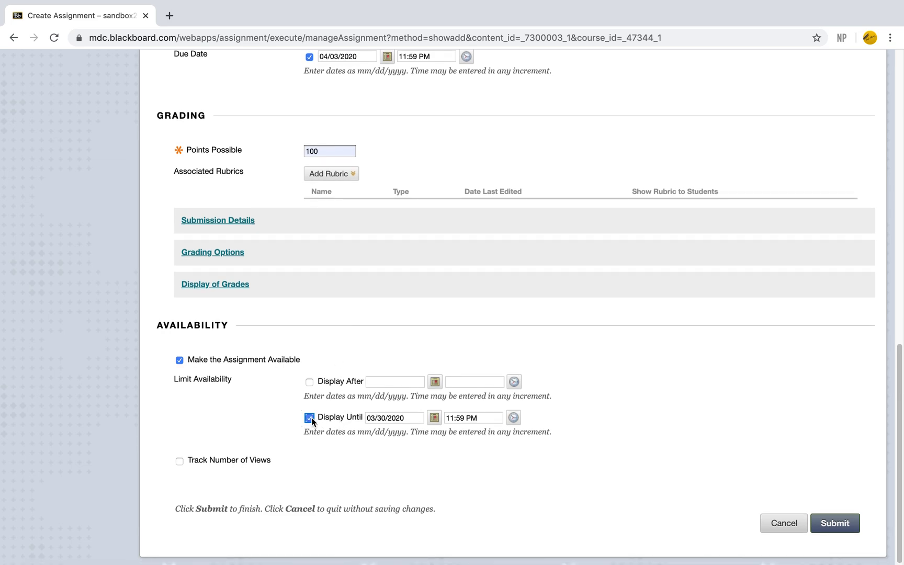
click(431, 422)
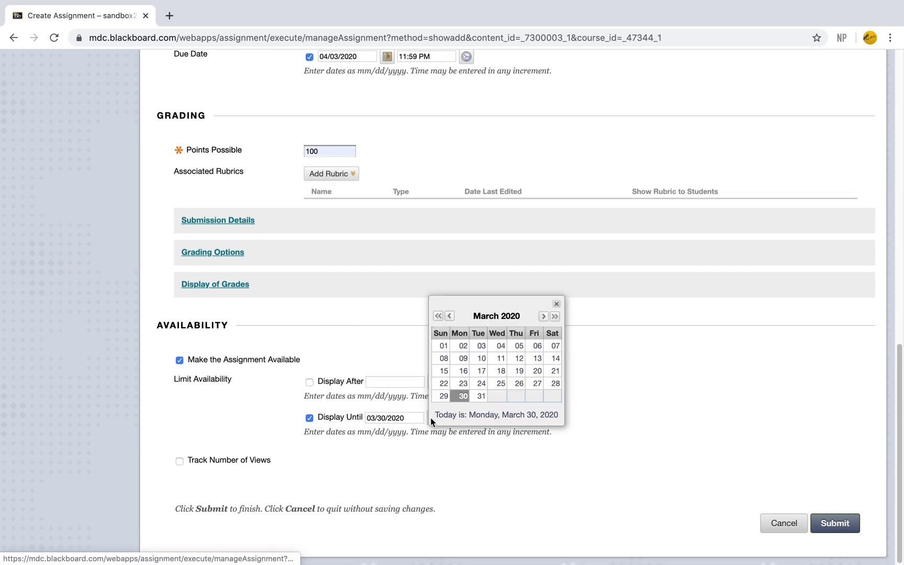
click(555, 316)
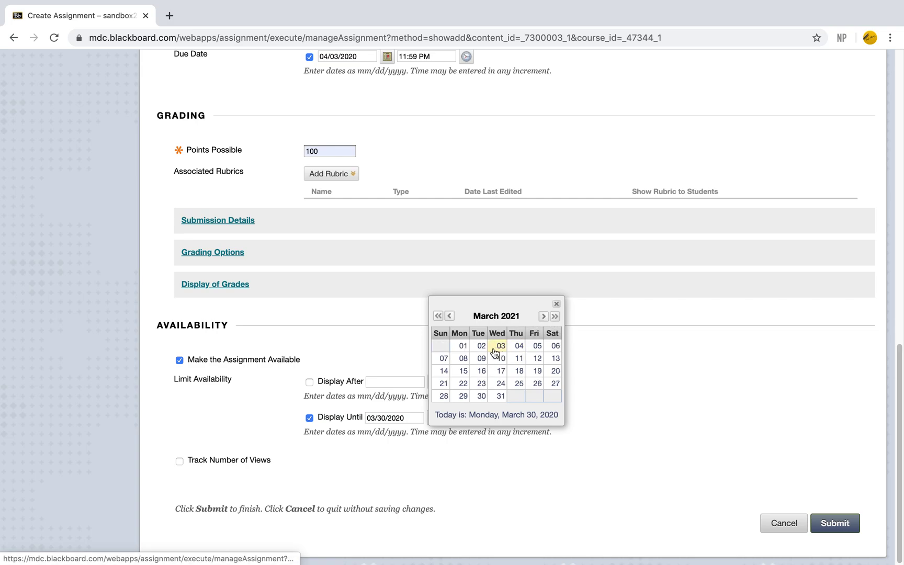
click(543, 316)
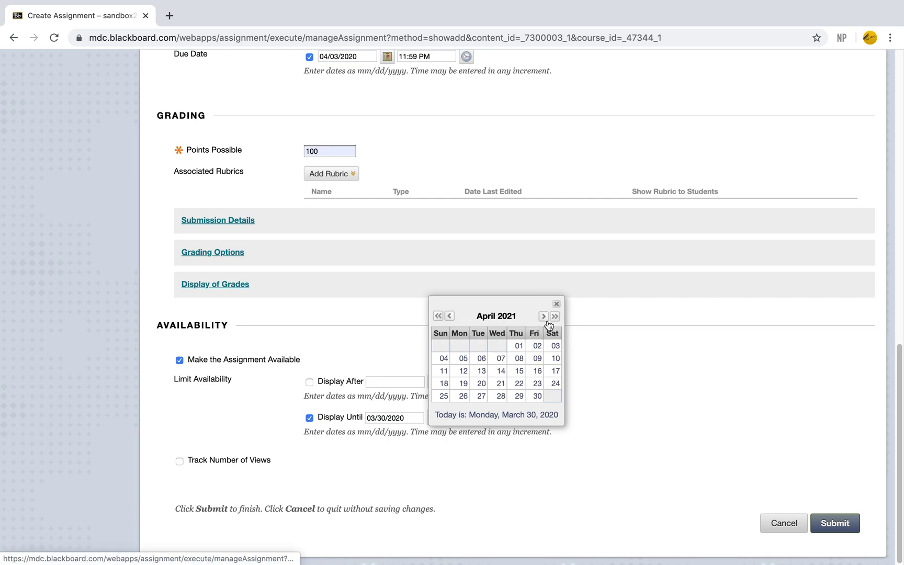
click(537, 346)
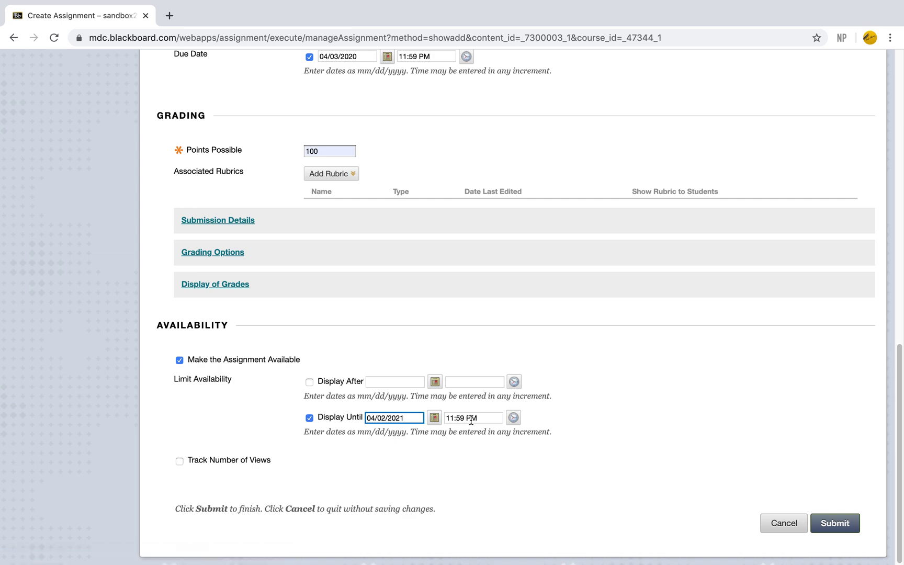
click(509, 420)
scroll(544, 366, down, 15)
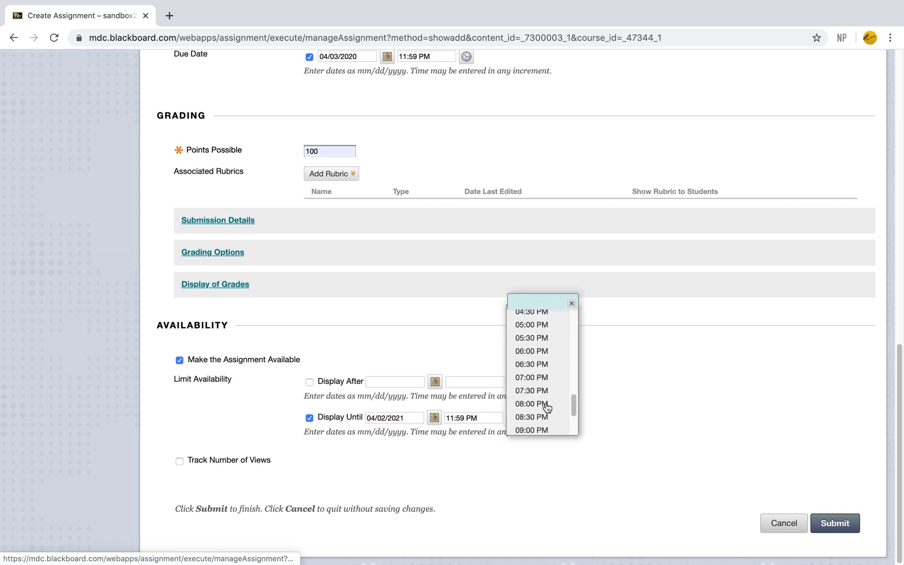
click(533, 425)
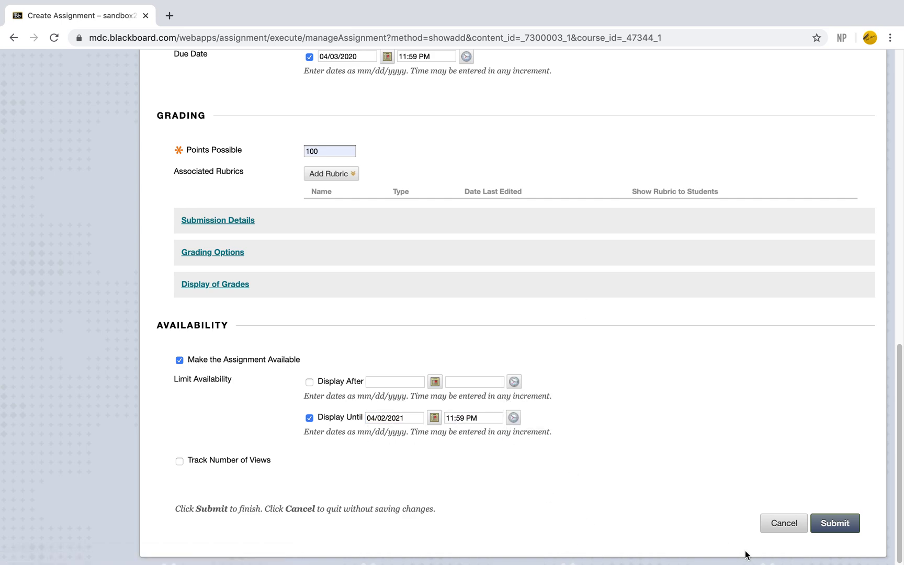
click(835, 524)
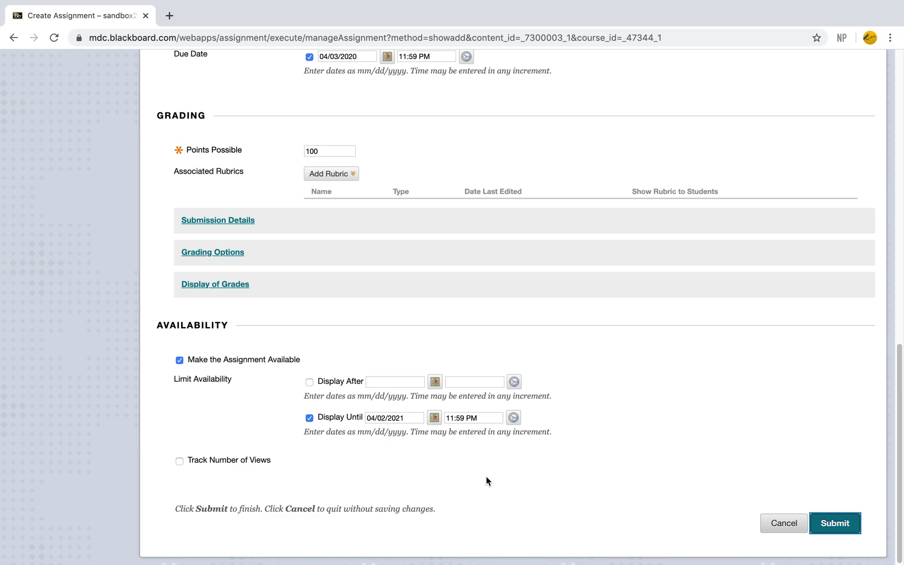
key(Return)
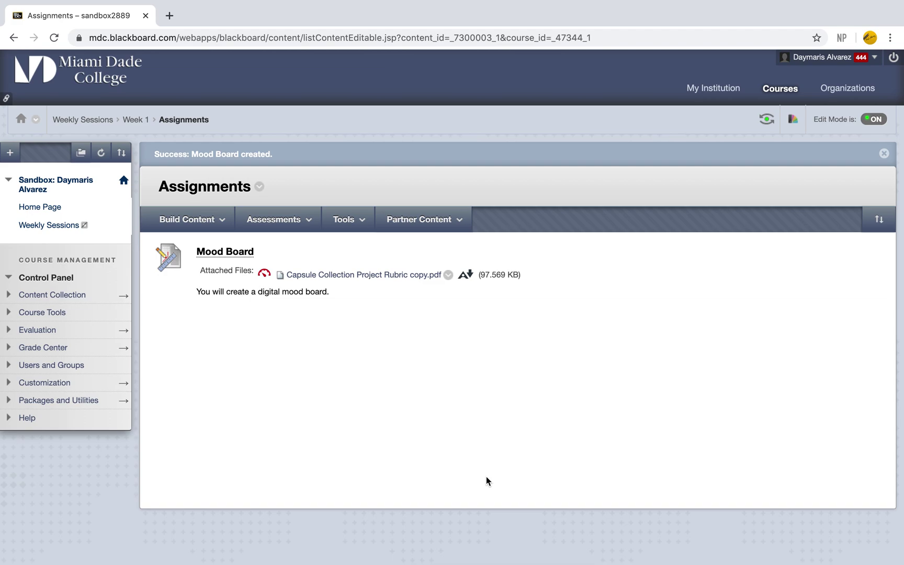
- Create a new test in the Week 1 Assignments folder and name it Quiz
click(271, 221)
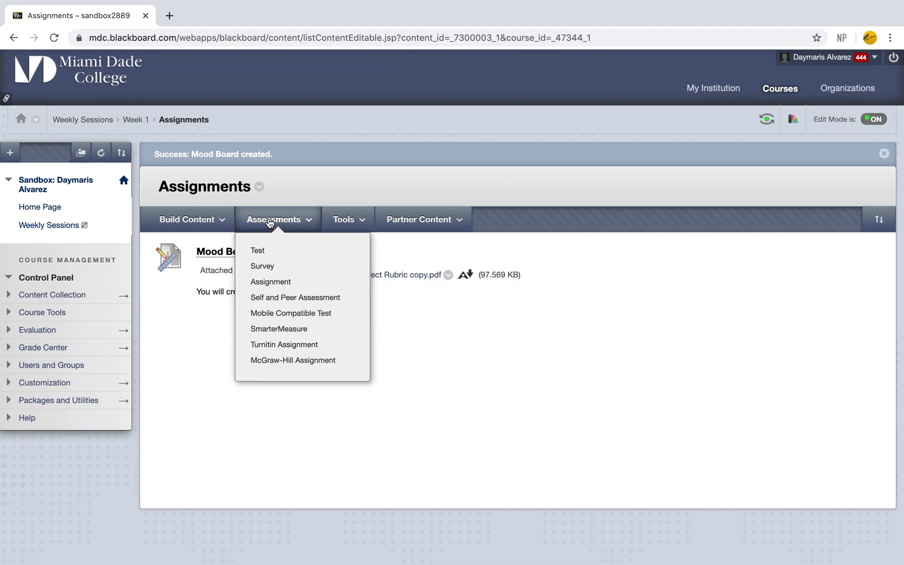
click(263, 254)
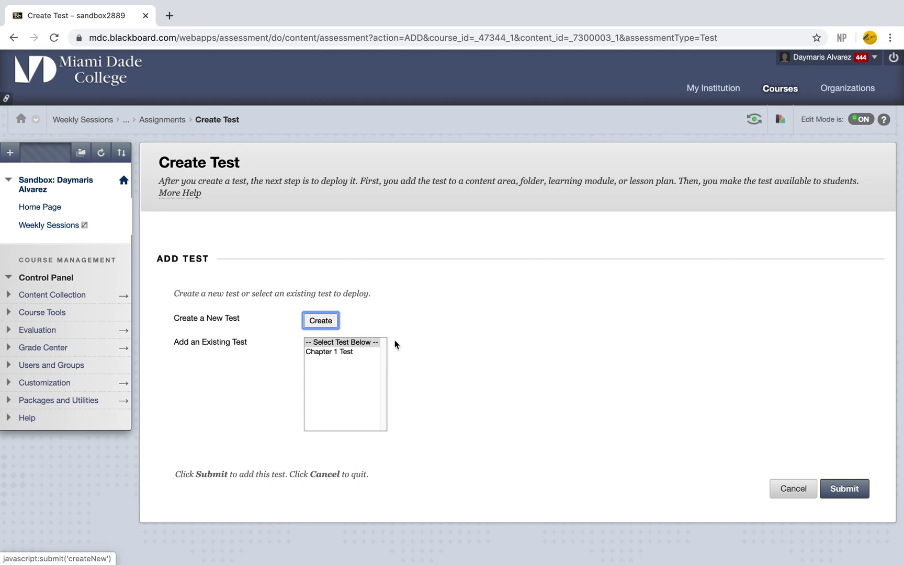
click(321, 321)
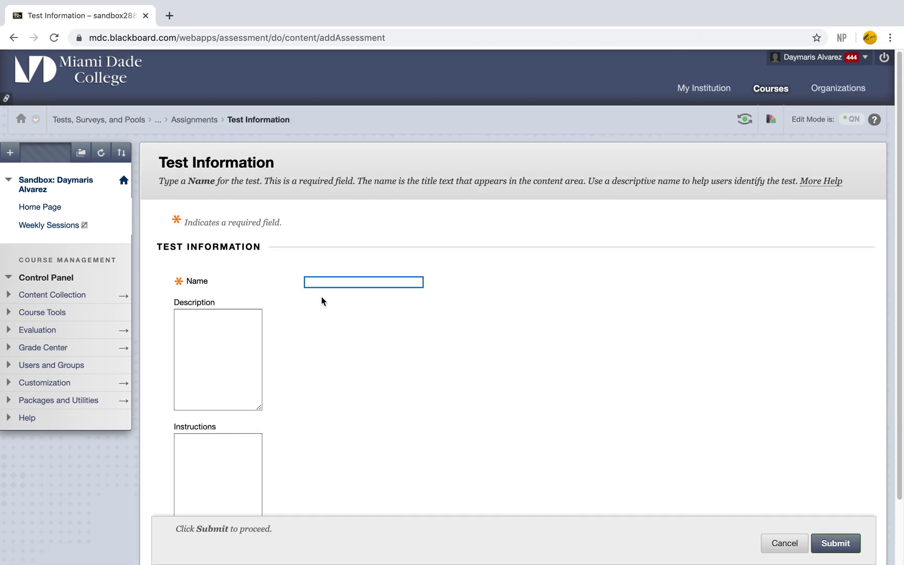
click(322, 284)
text(T)
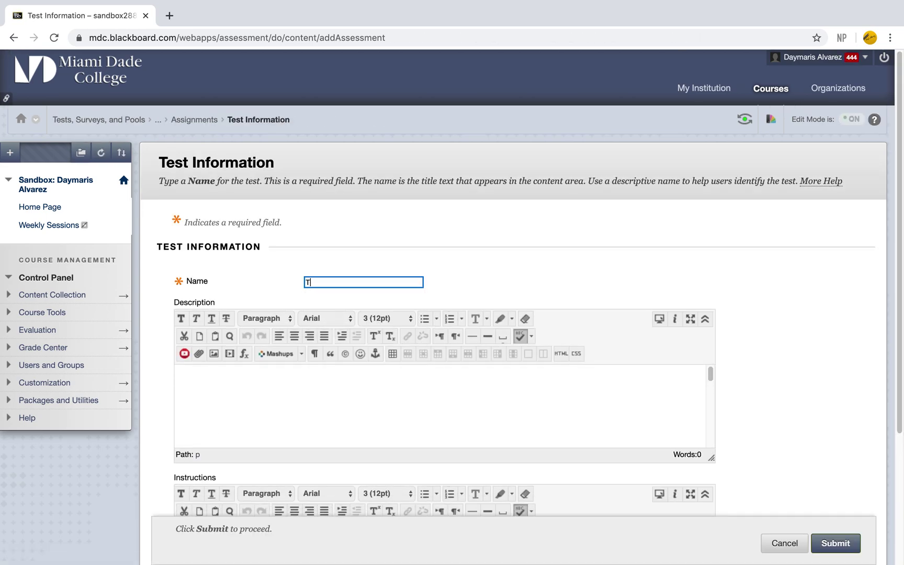
key(BackSpace)
text(Quiz)
- Enter "This quiz will be based on Chapter 1." as the test's description
click(228, 383)
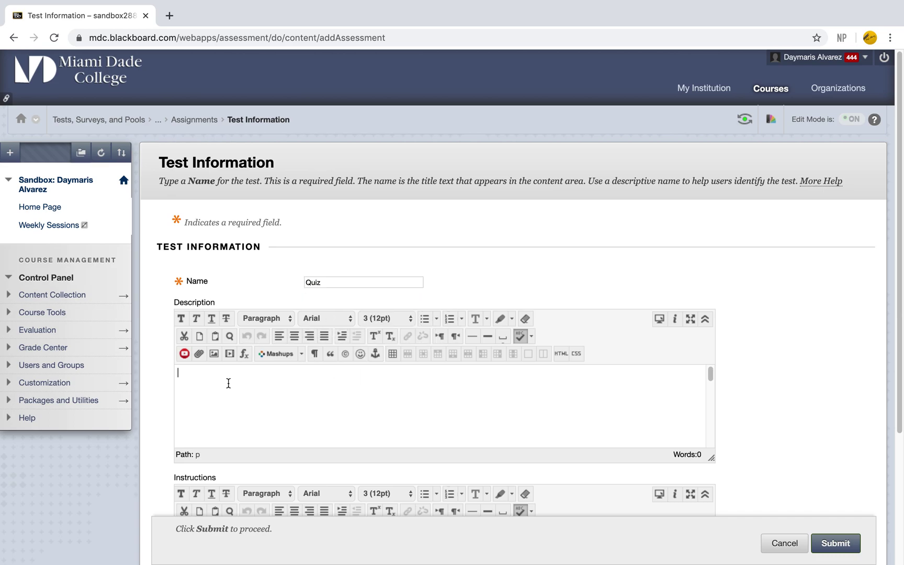
text(Thursday)
key(BackSpace)
key(BackSpace)
key(BackSpace)
key(BackSpace)
key(BackSpace)
key(BackSpace)
text(is is)
key(BackSpace)
key(BackSpace)
key(BackSpace)
text(quiz wi)
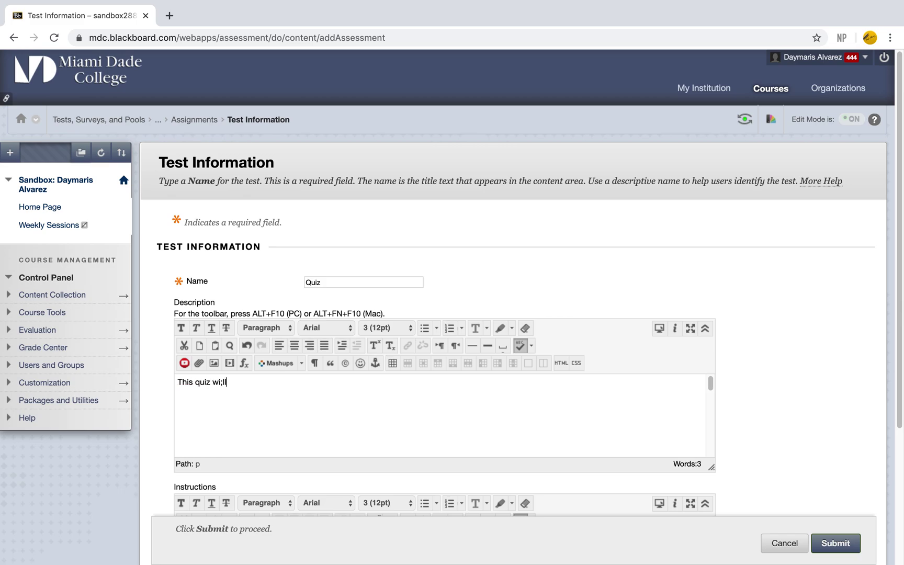
text(ll be based on Chapter 1.)
- Enter "You have 1 hour. Only 1 attempt." as the test's instructions and submit the test information
scroll(737, 262, down, 5)
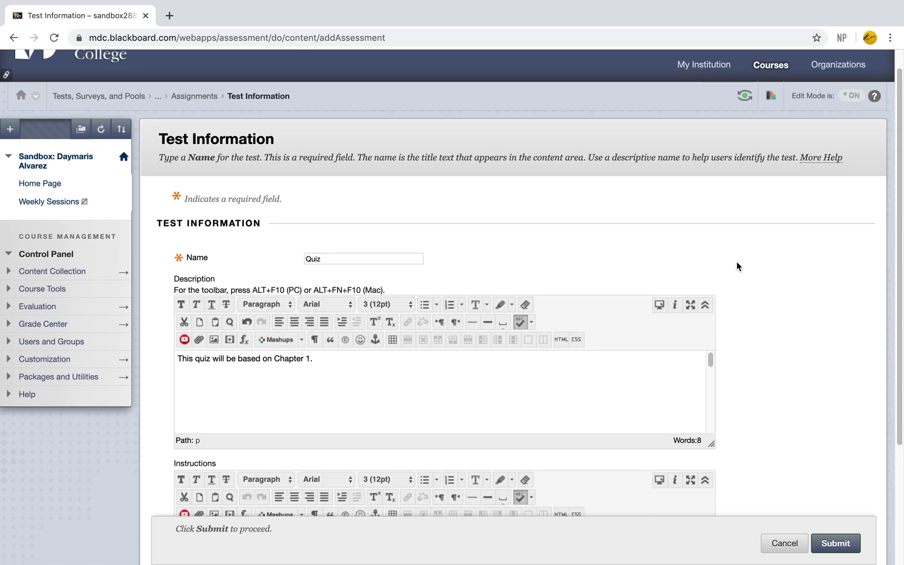
click(454, 376)
text(Yo)
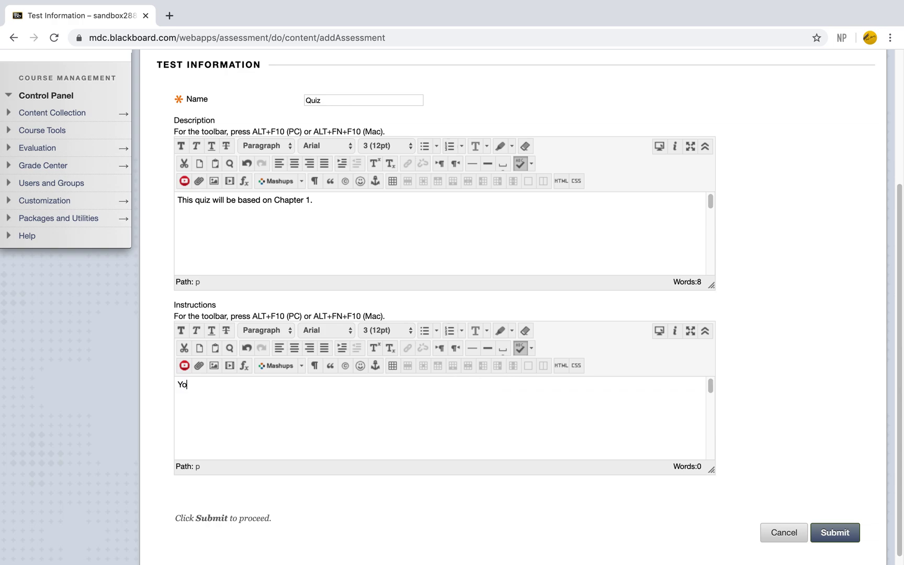
text(u have 1 hour. Only 1 attempy)
key(BackSpace)
text(t.)
scroll(670, 384, down, 5)
scroll(628, 471, down, 1)
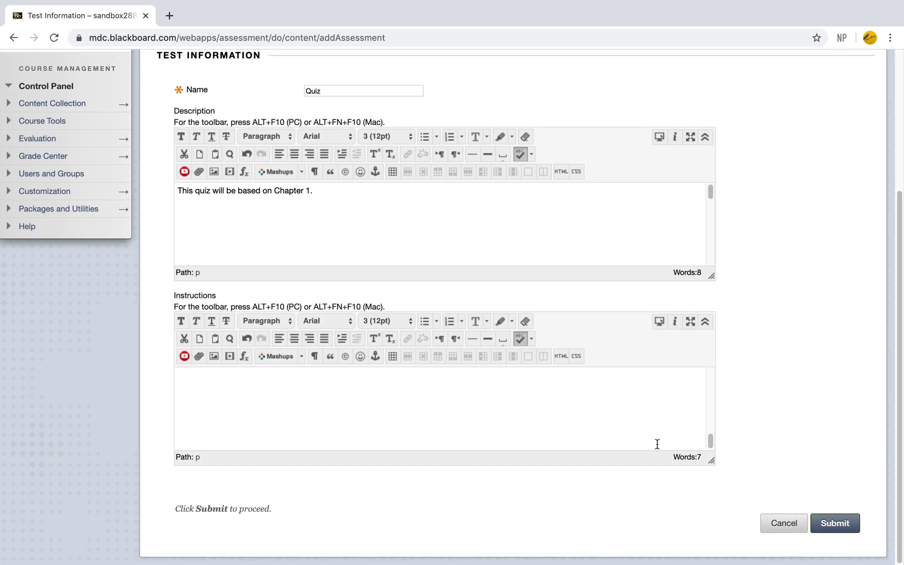
click(830, 524)
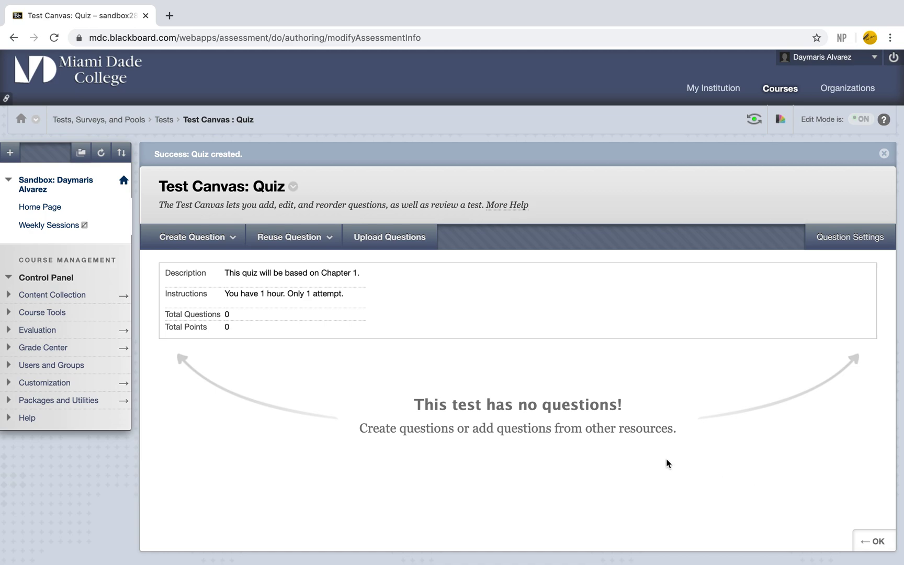
- Create a multiple choice question in the quiz with the question text "What is my name?"
click(173, 239)
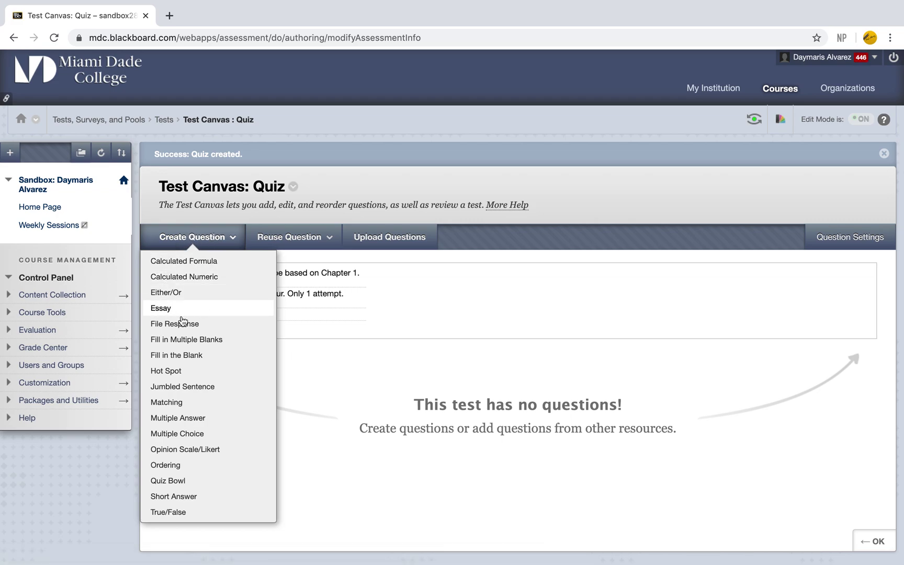
click(180, 440)
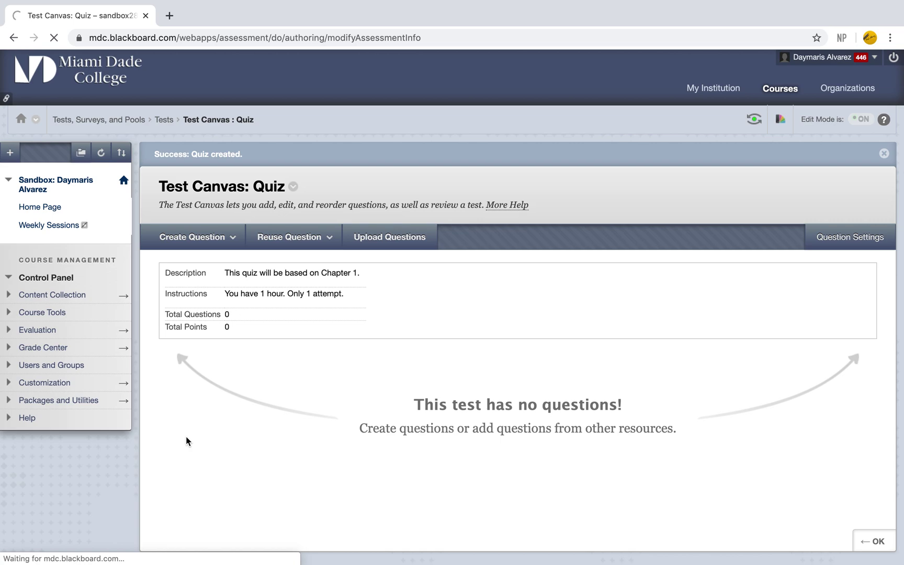
scroll(194, 421, down, 1)
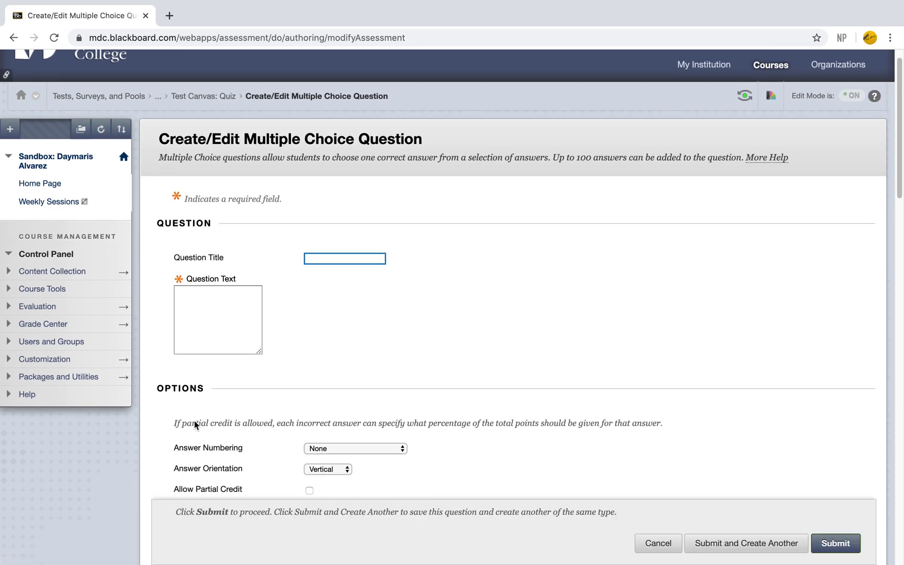
scroll(194, 421, down, 3)
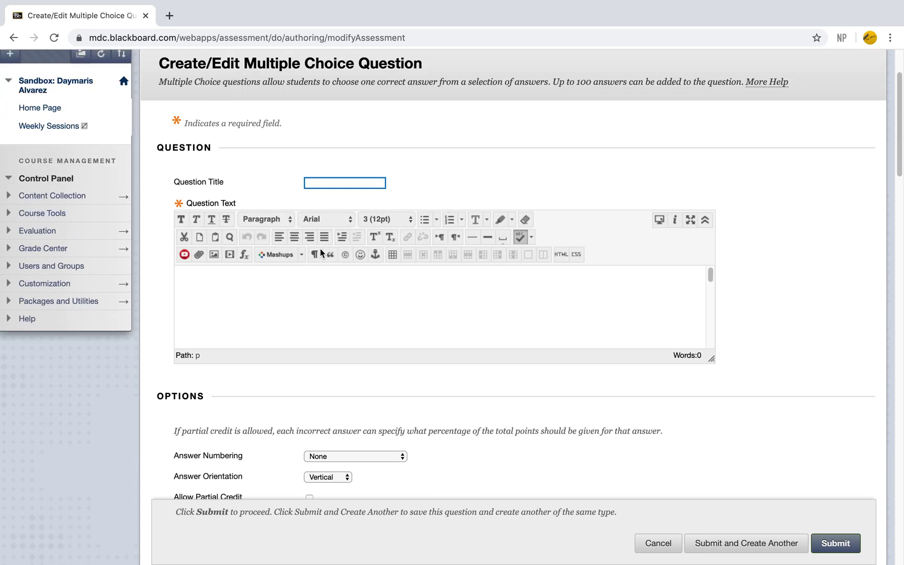
click(232, 301)
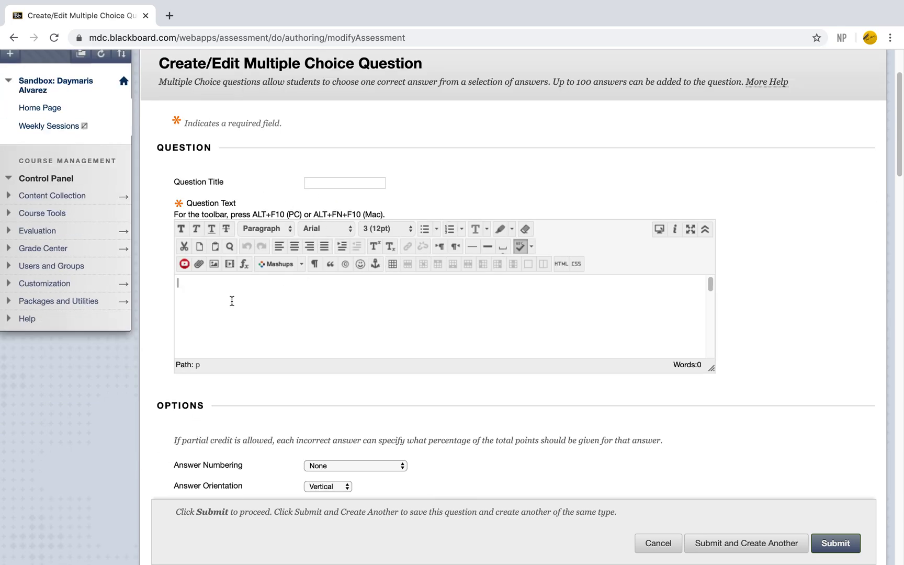
text(What is my name?)
click(730, 333)
- Fill the four answers with the instructor's nickname, Cat, Dog and Hello, keep the first as correct, and submit the question
scroll(731, 333, down, 10)
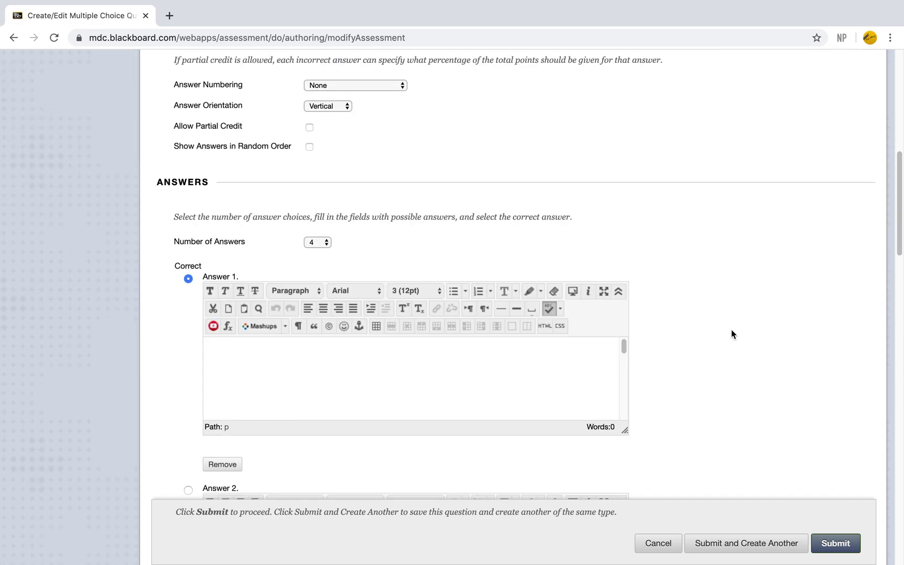
click(357, 339)
text(Dayt)
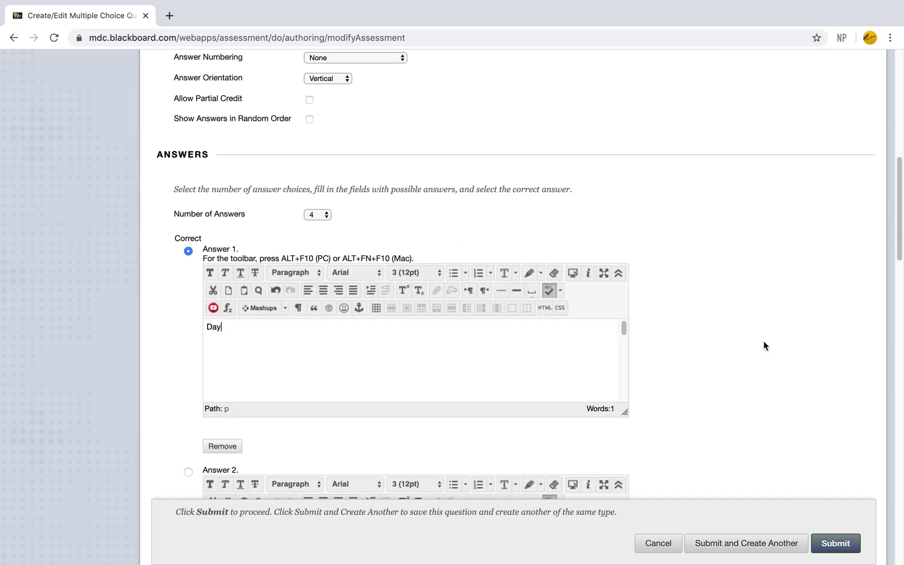
scroll(764, 342, down, 5)
click(444, 309)
text(Cat)
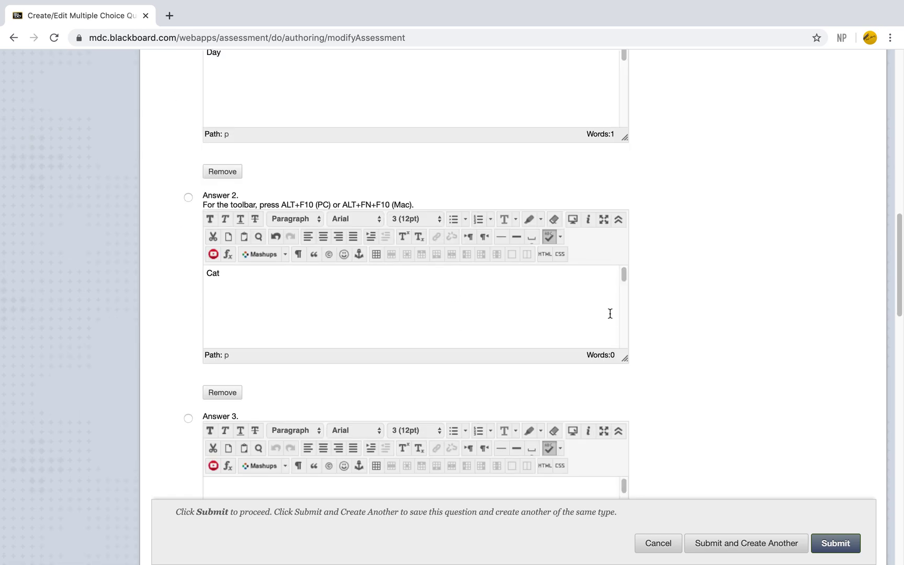
scroll(714, 307, down, 3)
click(391, 378)
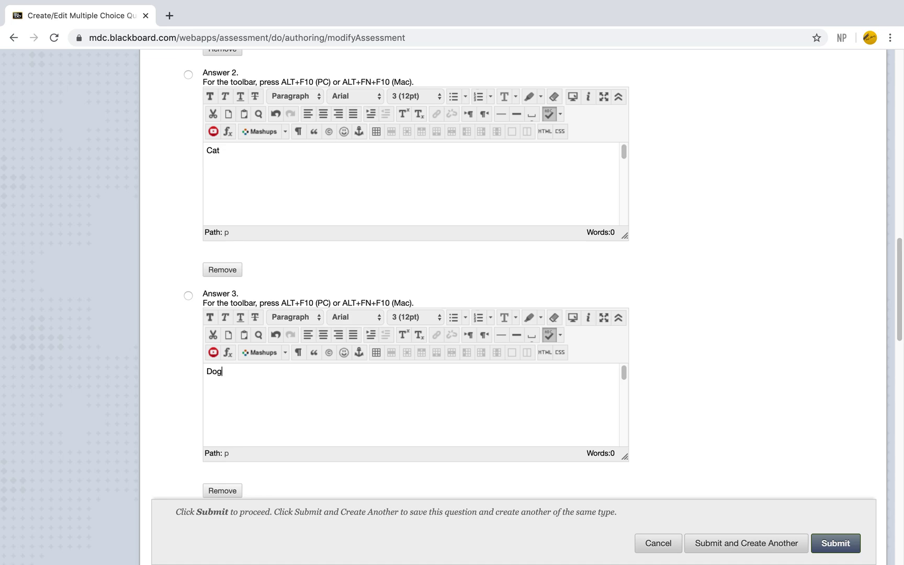
scroll(782, 290, down, 5)
click(430, 428)
text(Hello)
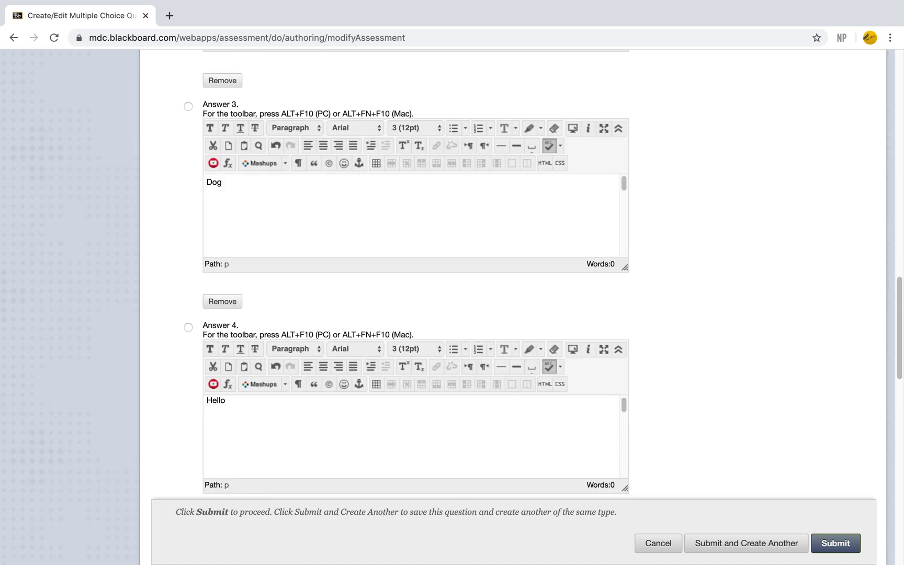
click(836, 542)
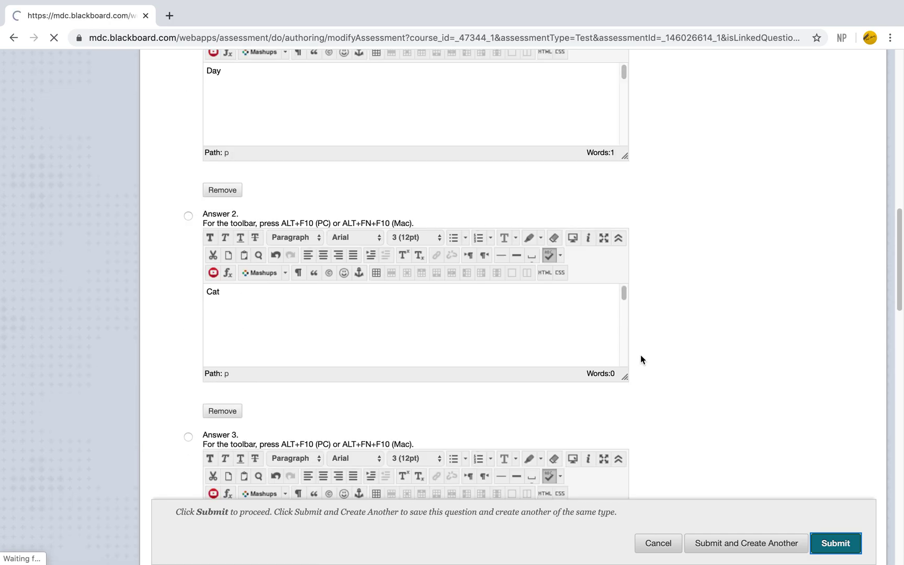
- Edit the multiple choice question to make Answer 2, Cat, the correct answer, and submit the change
scroll(641, 355, down, 4)
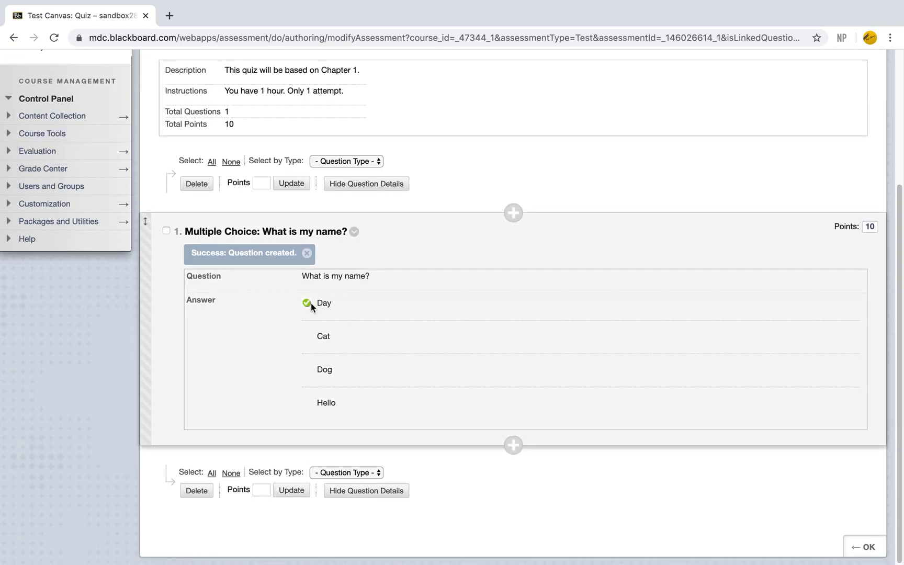
click(355, 232)
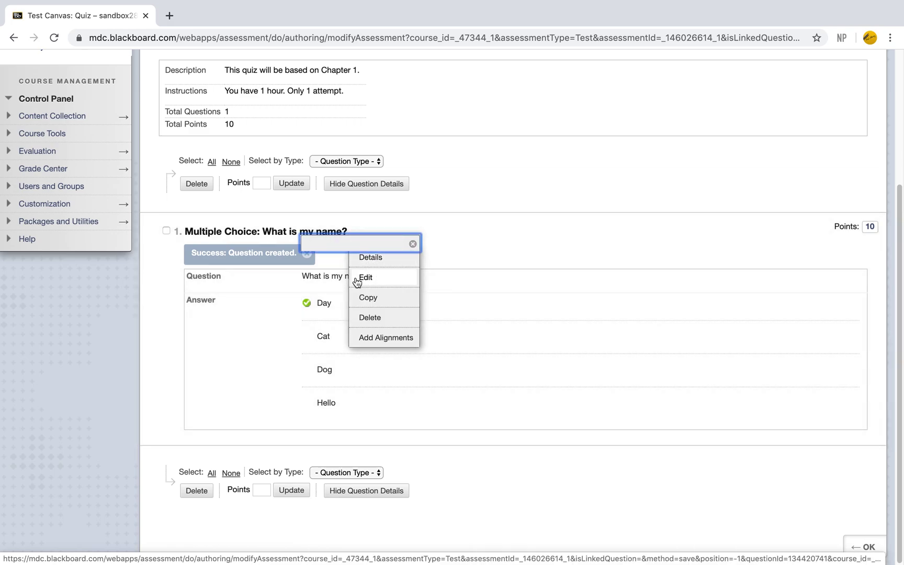
click(366, 278)
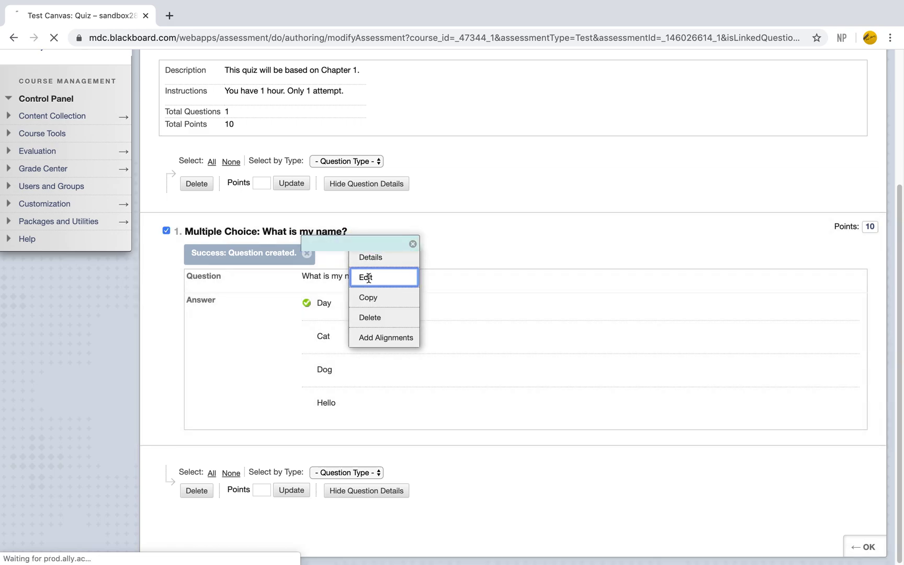
scroll(369, 278, down, 7)
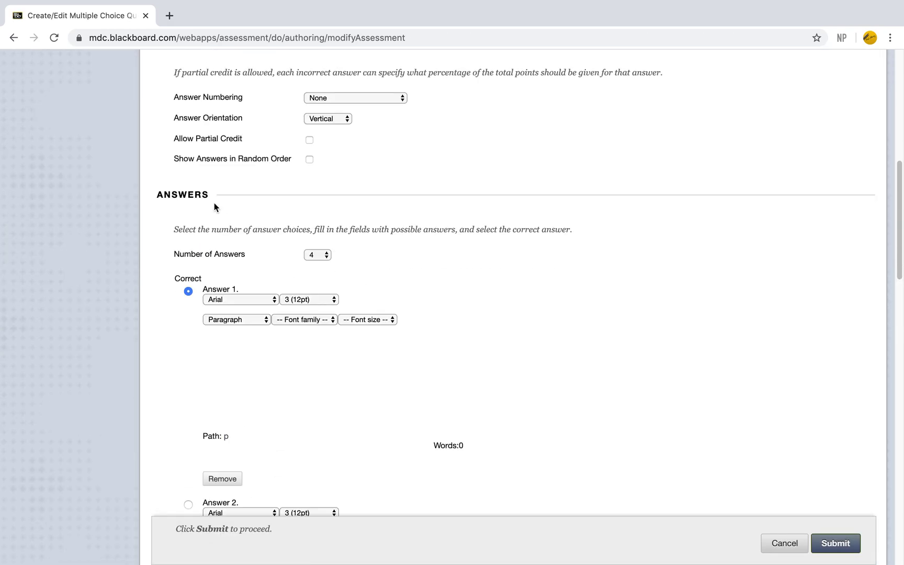
scroll(222, 272, down, 3)
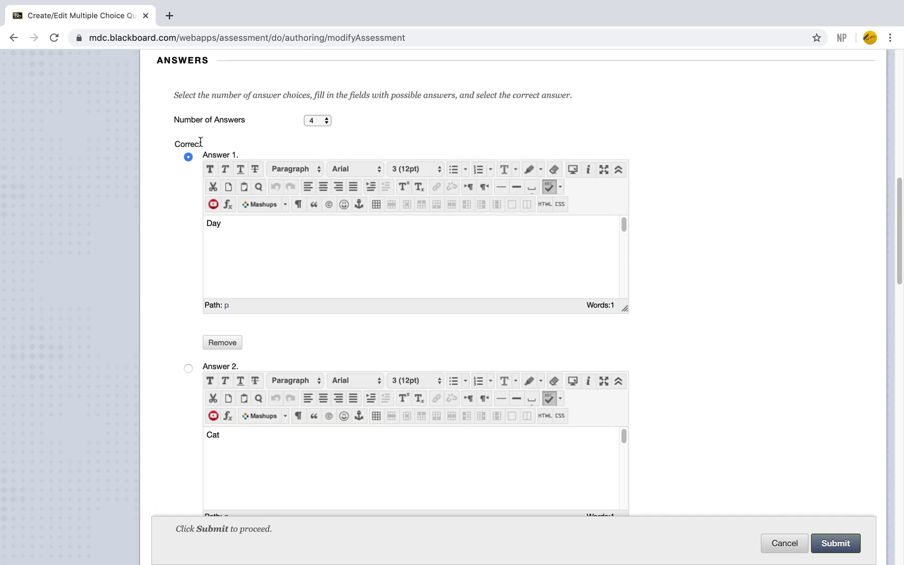
click(189, 157)
scroll(189, 157, down, 5)
click(190, 341)
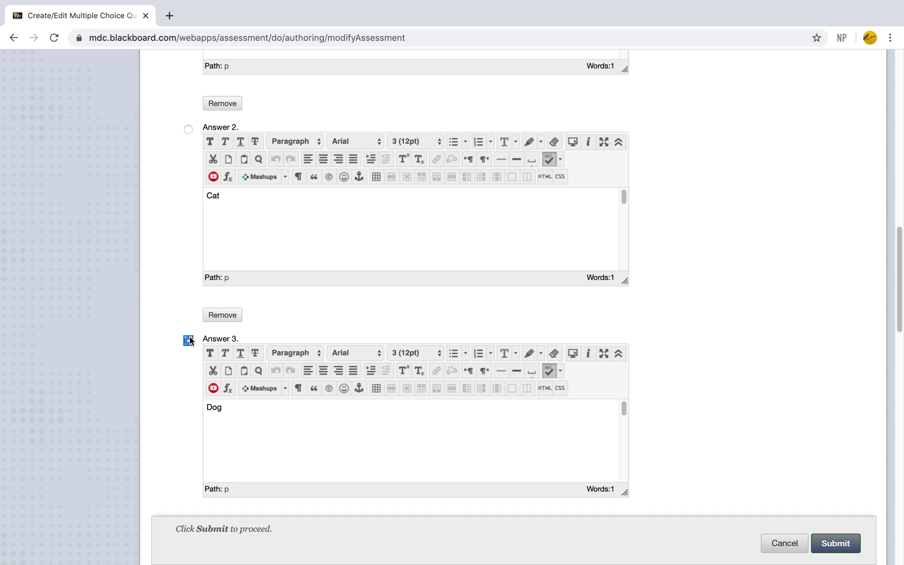
scroll(189, 337, up, 2)
click(189, 228)
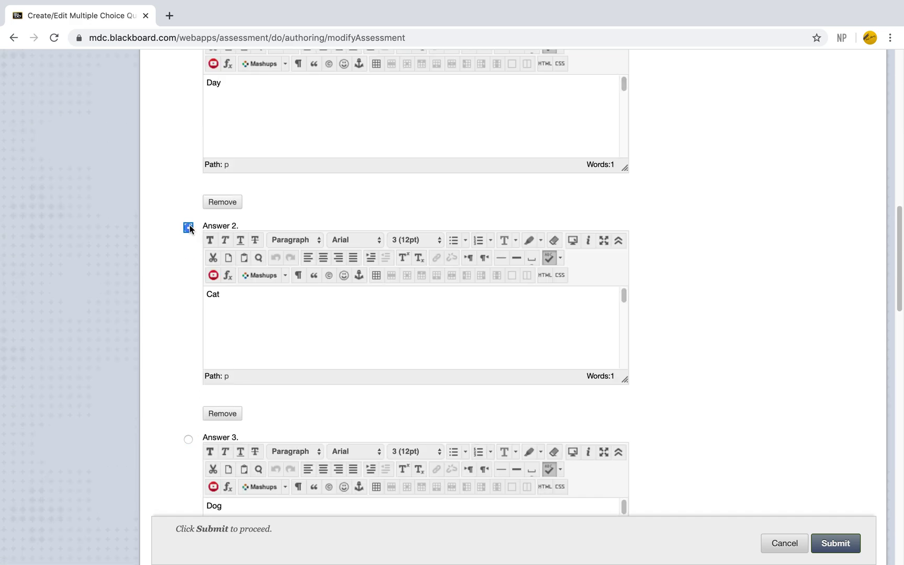
click(828, 547)
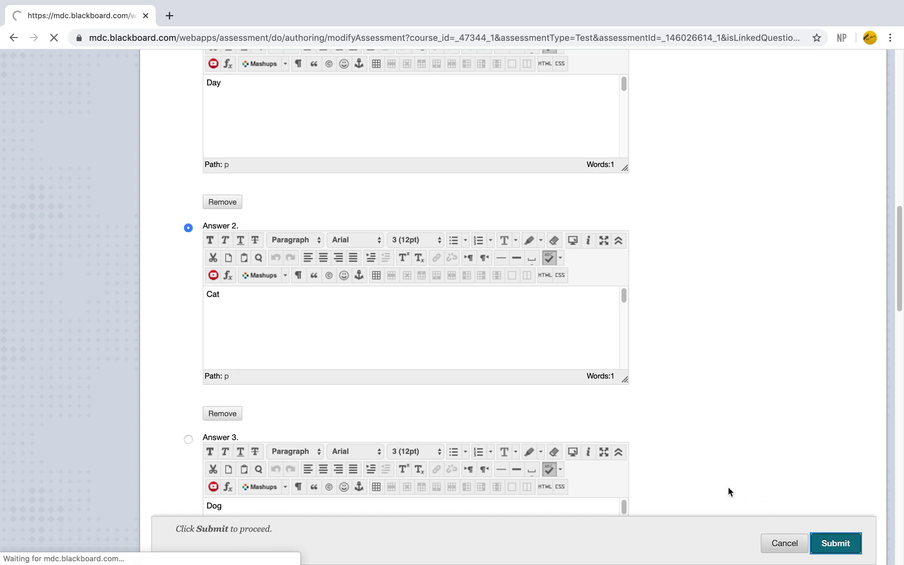
- Open the question upload form for the quiz and browse the Downloads folder for a question file to import
scroll(729, 492, down, 2)
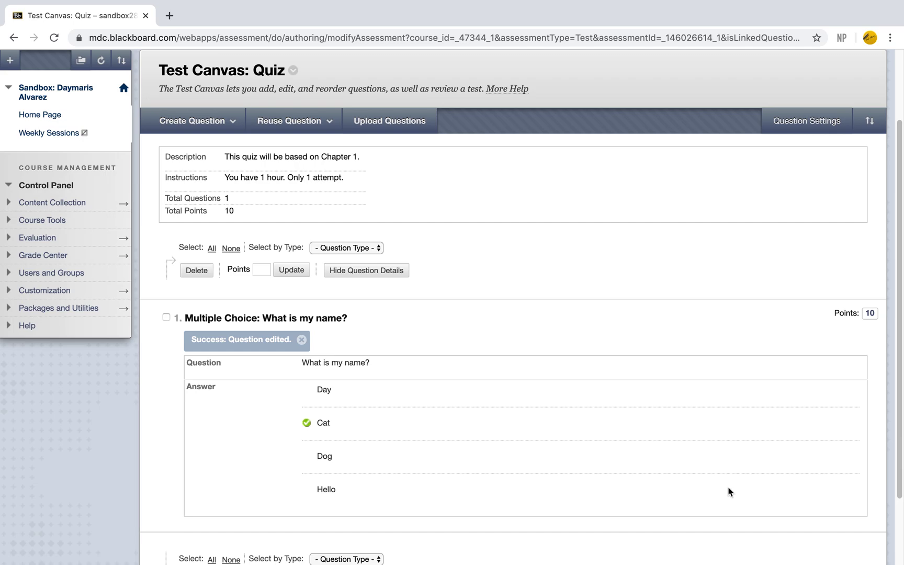
scroll(729, 492, down, 2)
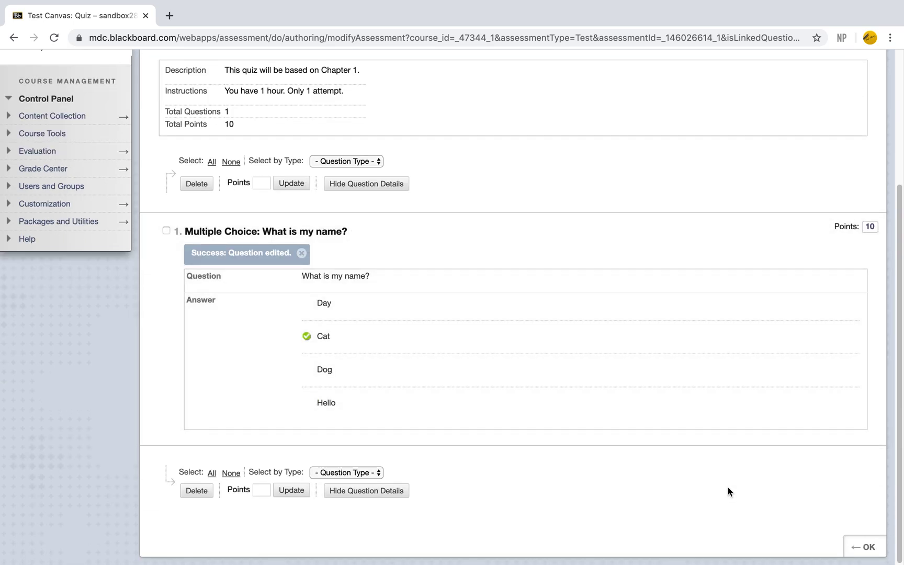
scroll(729, 492, up, 2)
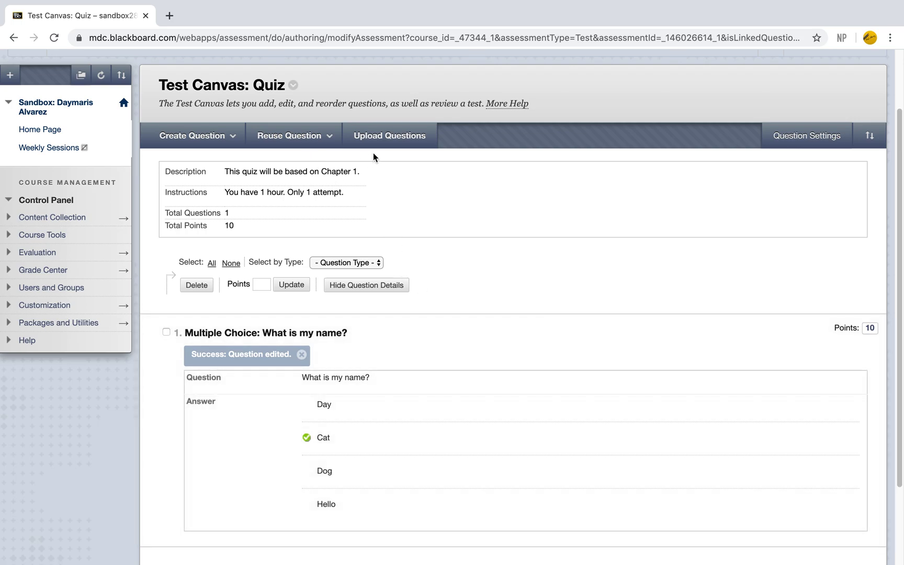
click(386, 139)
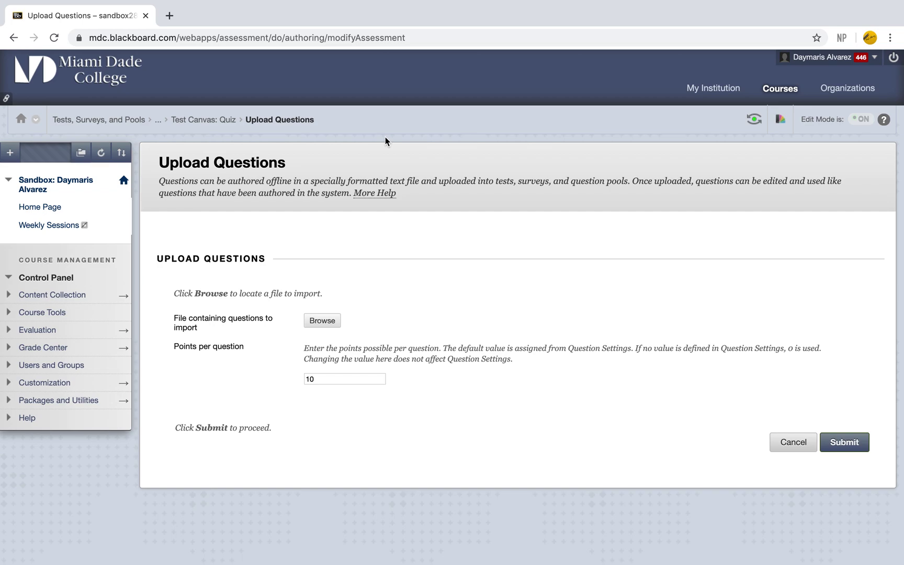
click(309, 320)
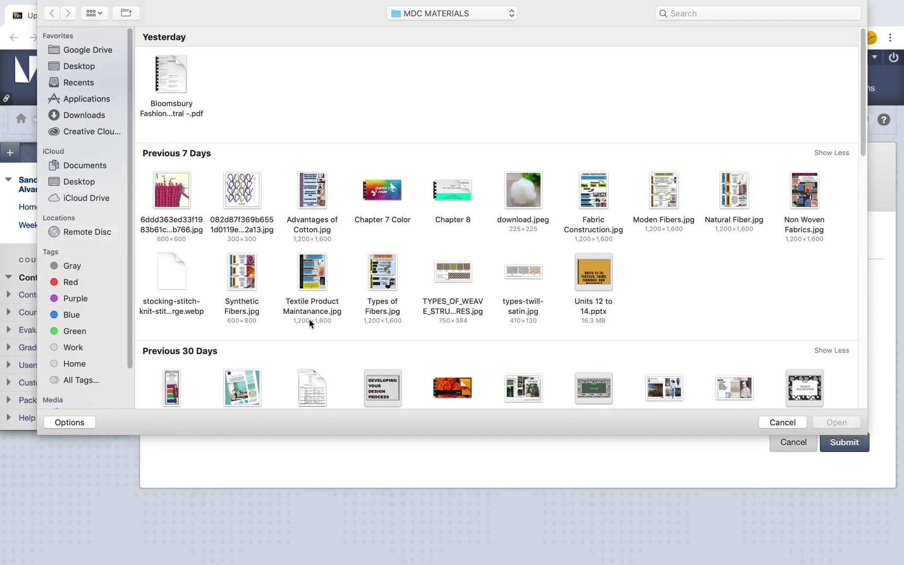
scroll(559, 346, down, 2)
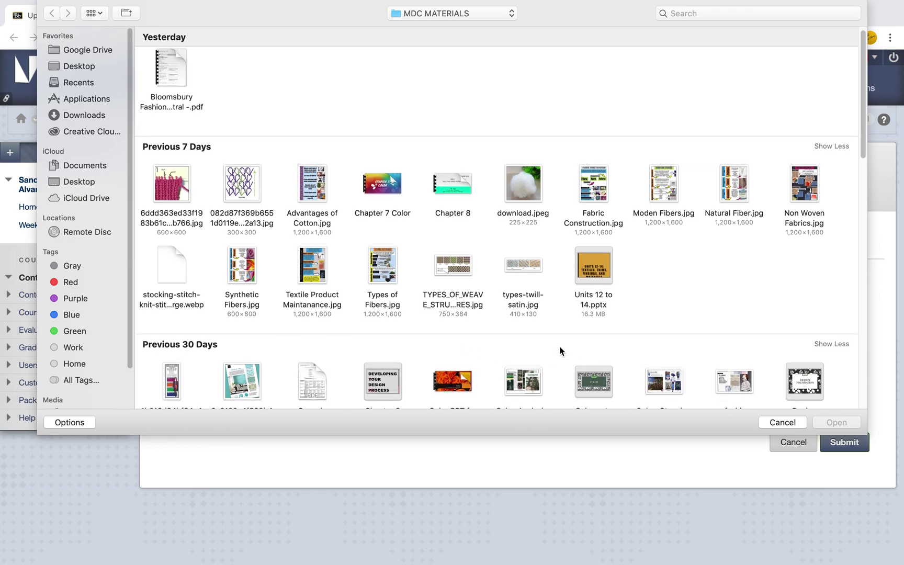
click(83, 115)
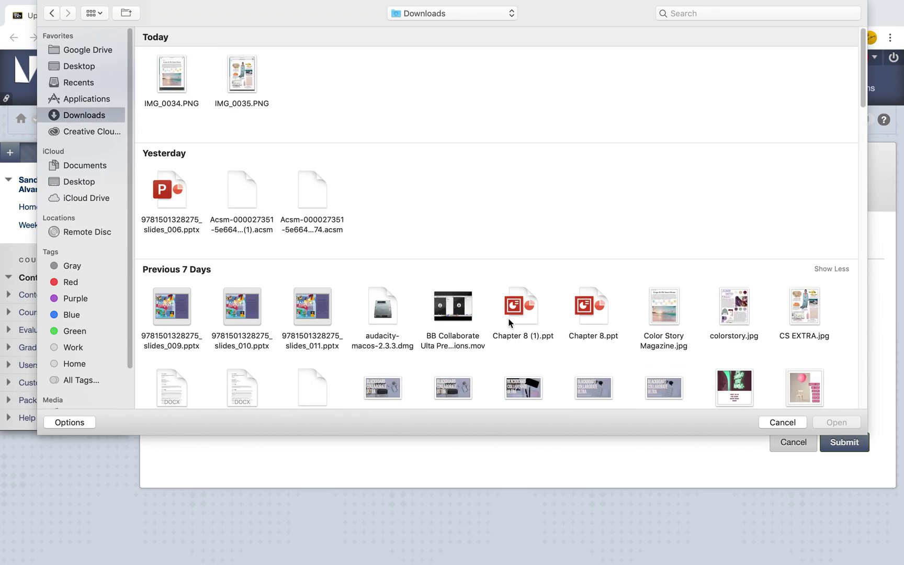
scroll(692, 169, down, 10)
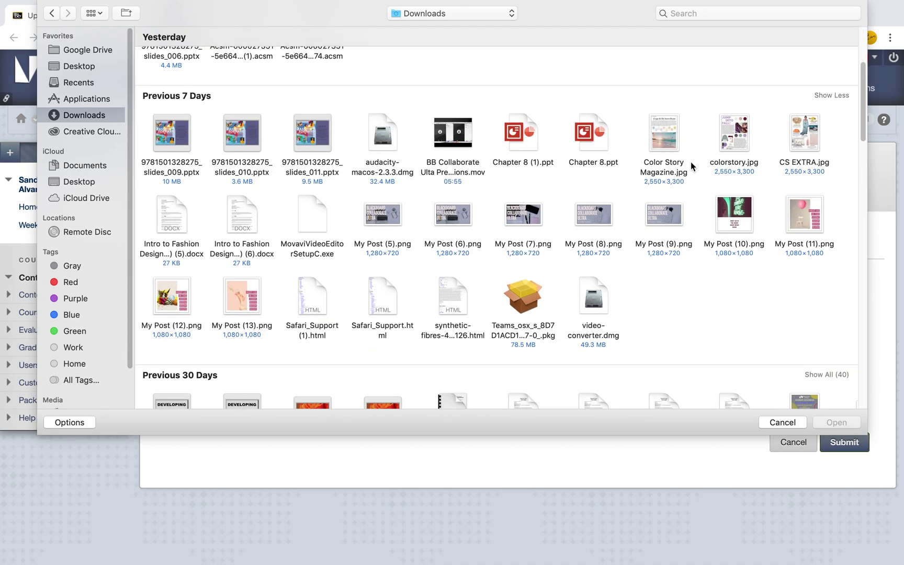
scroll(746, 207, down, 15)
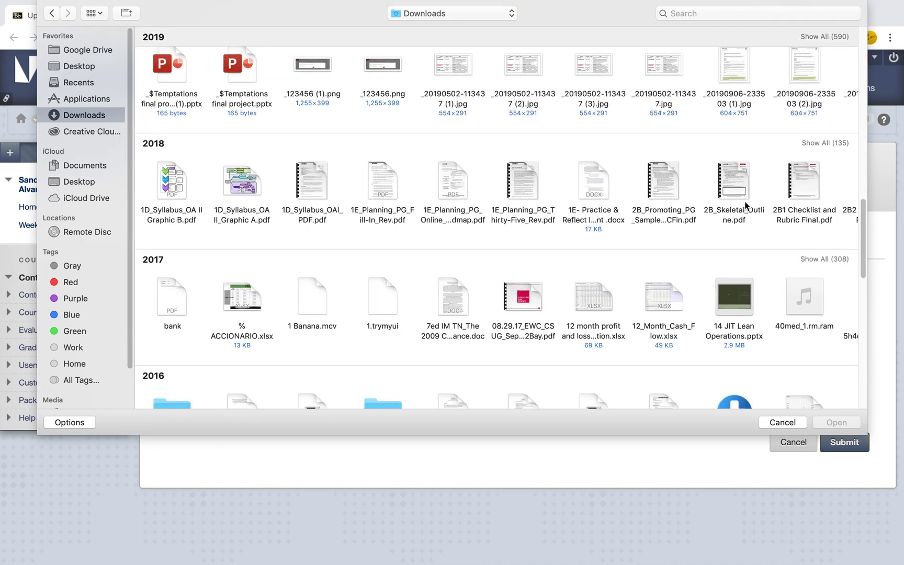
scroll(746, 206, down, 5)
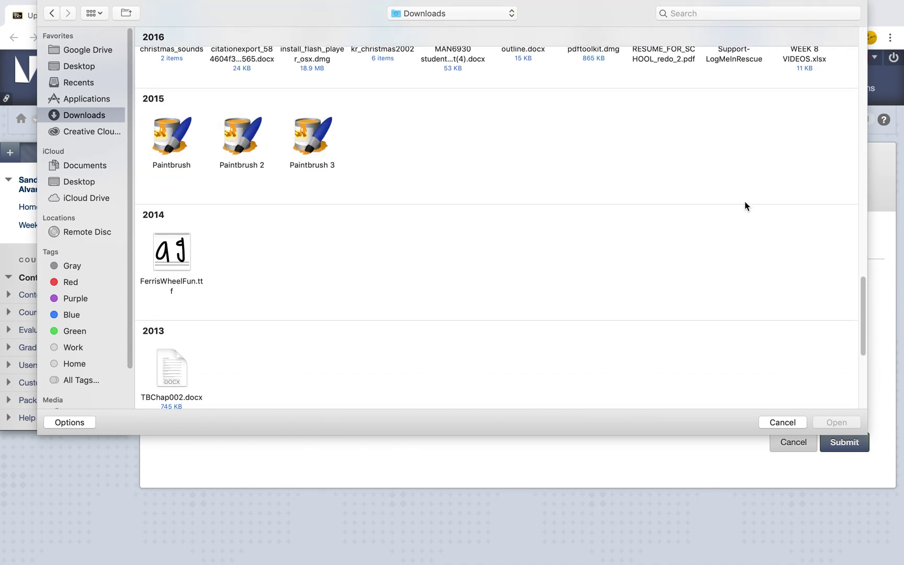
scroll(746, 206, down, 3)
scroll(746, 206, up, 4)
scroll(746, 203, up, 5)
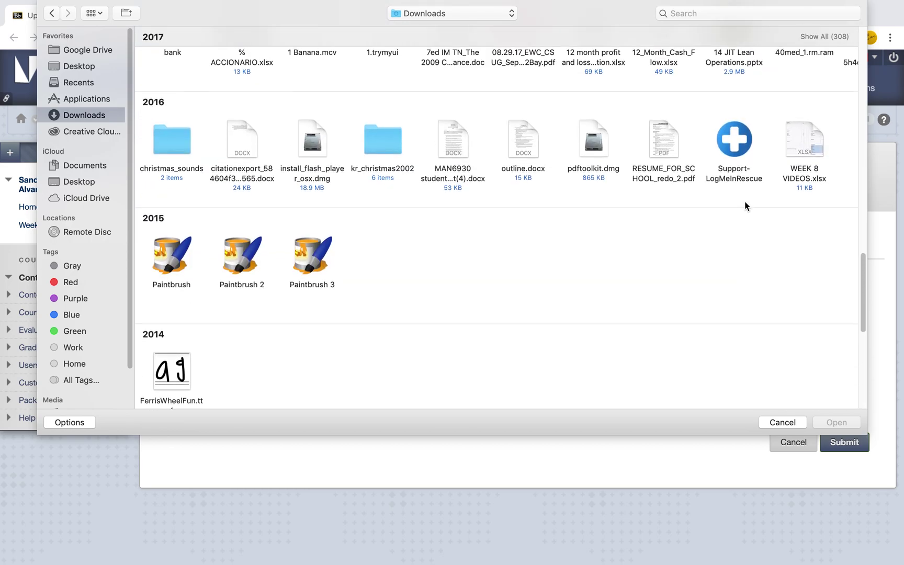
scroll(746, 206, up, 3)
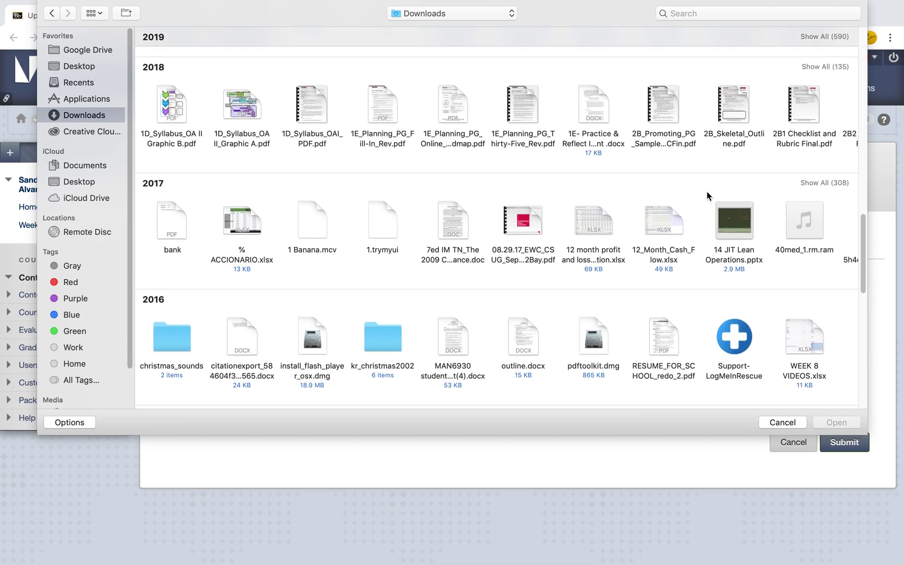
- Search the computer for "xts" files to import, then cancel the file selection and the question upload
click(761, 9)
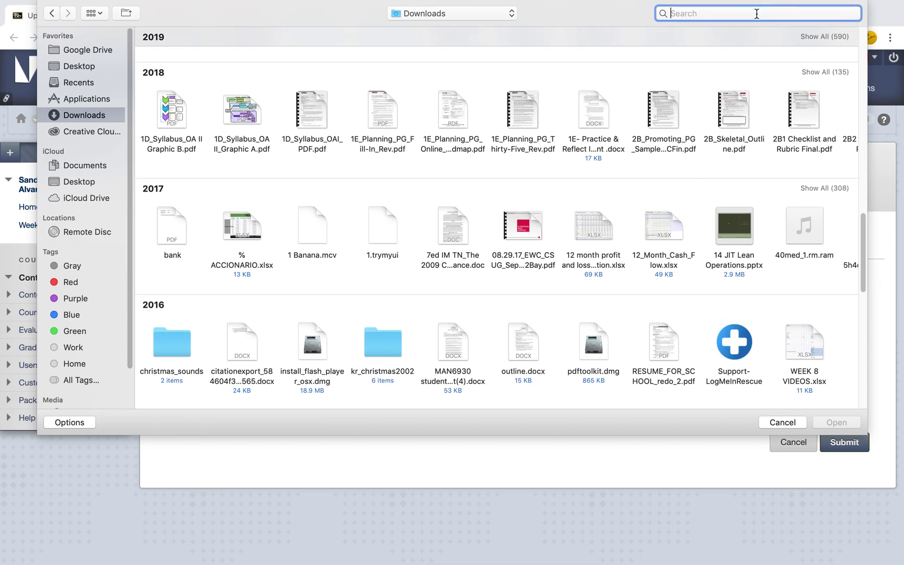
text(xt)
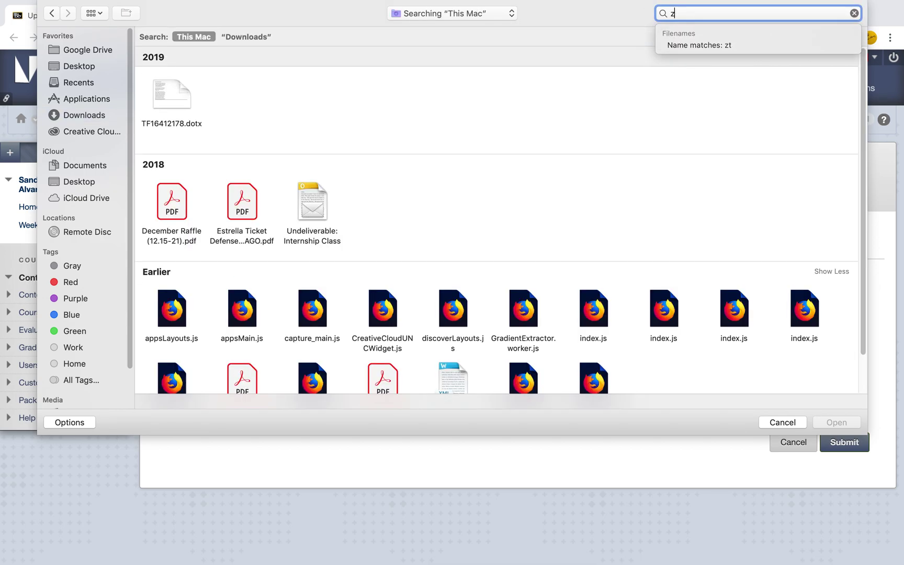
key(BackSpace)
key(BackSpace)
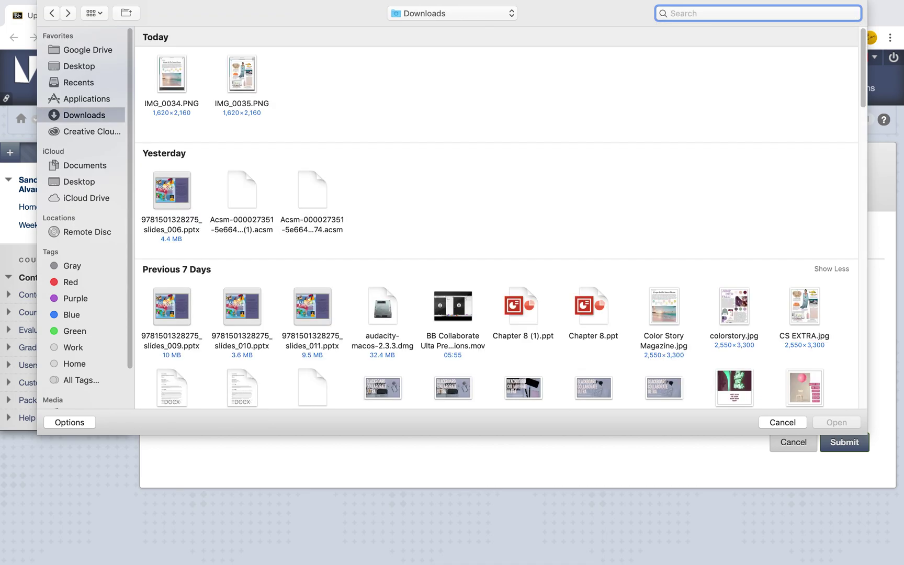
text(xts)
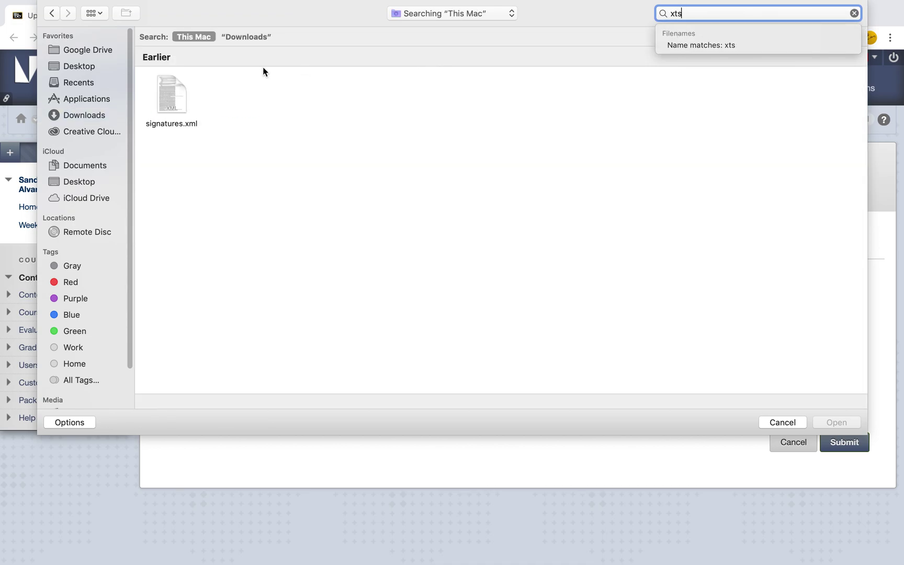
click(795, 422)
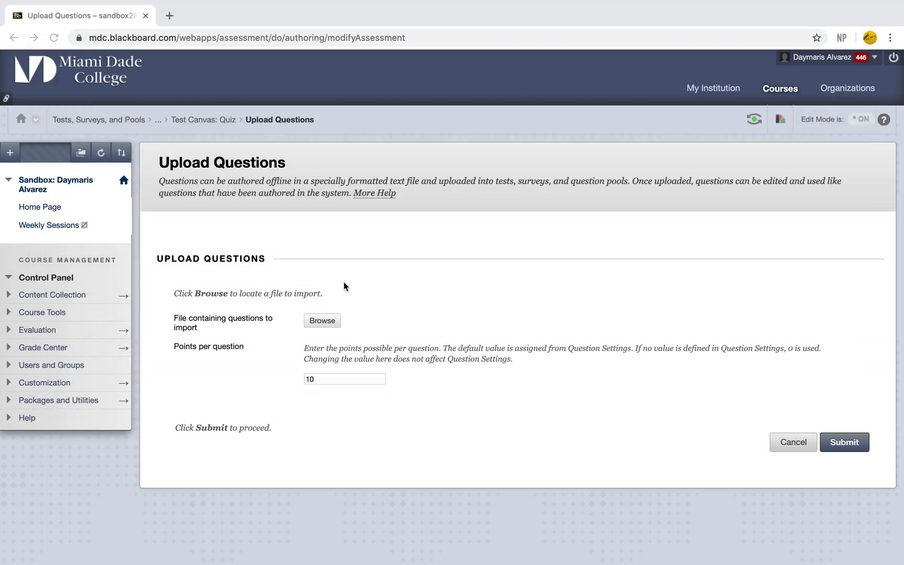
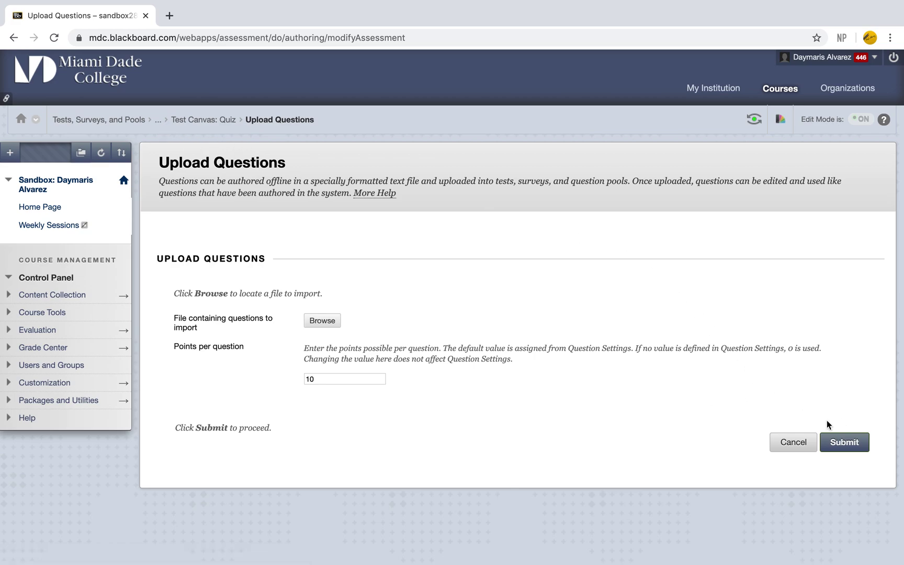
click(798, 443)
- Finish editing the test questions and add the existing test Quiz to the Assignments folder
scroll(567, 373, down, 3)
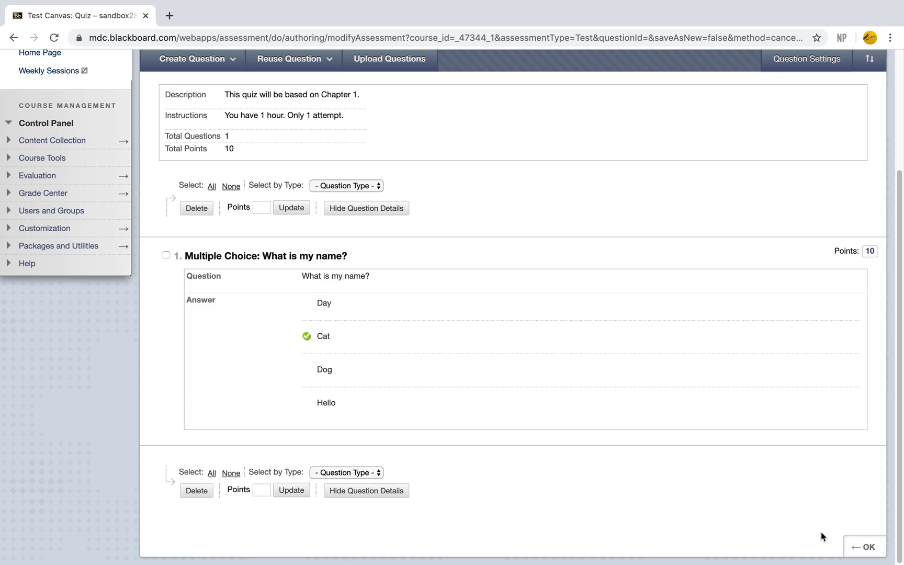
click(863, 547)
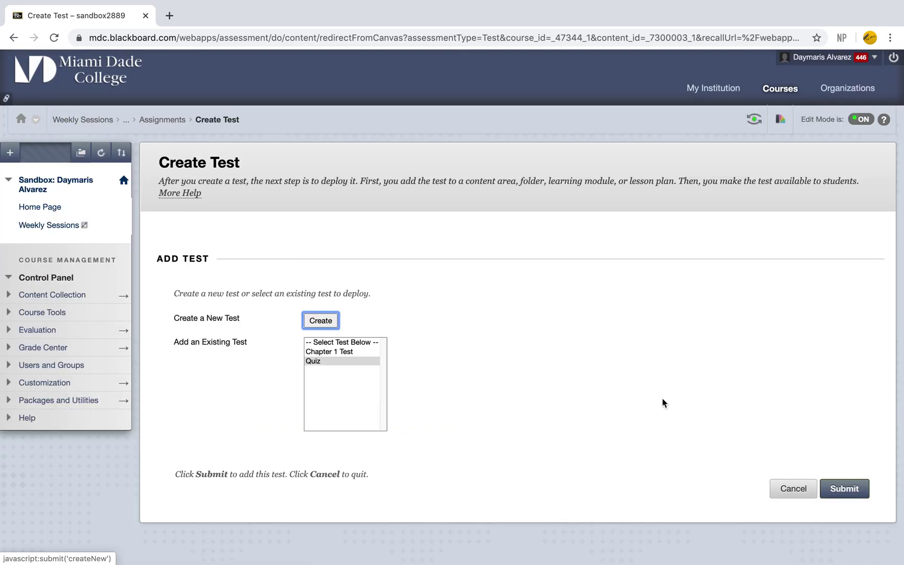
click(331, 361)
click(858, 493)
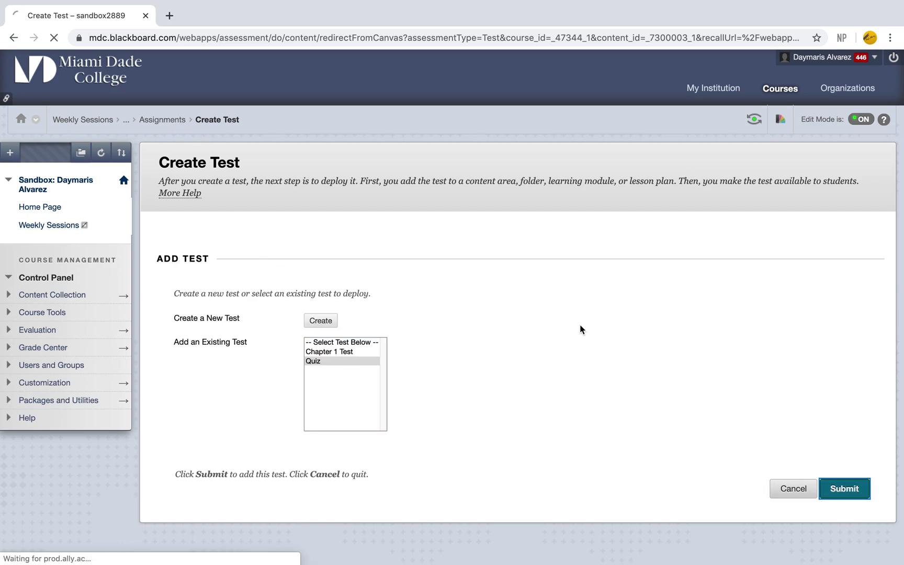
- Show both the test description and the instructions to students before they begin the test
scroll(581, 328, down, 5)
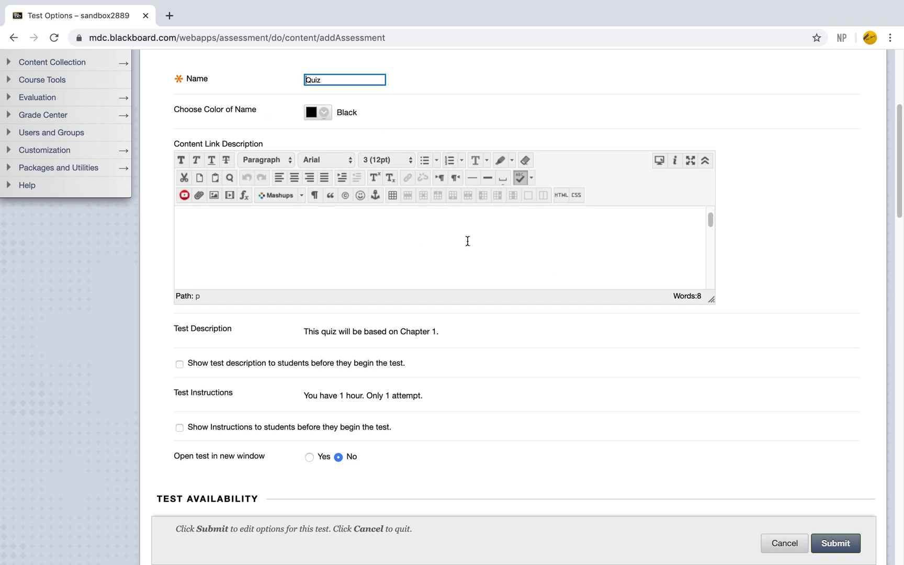
scroll(468, 242, down, 3)
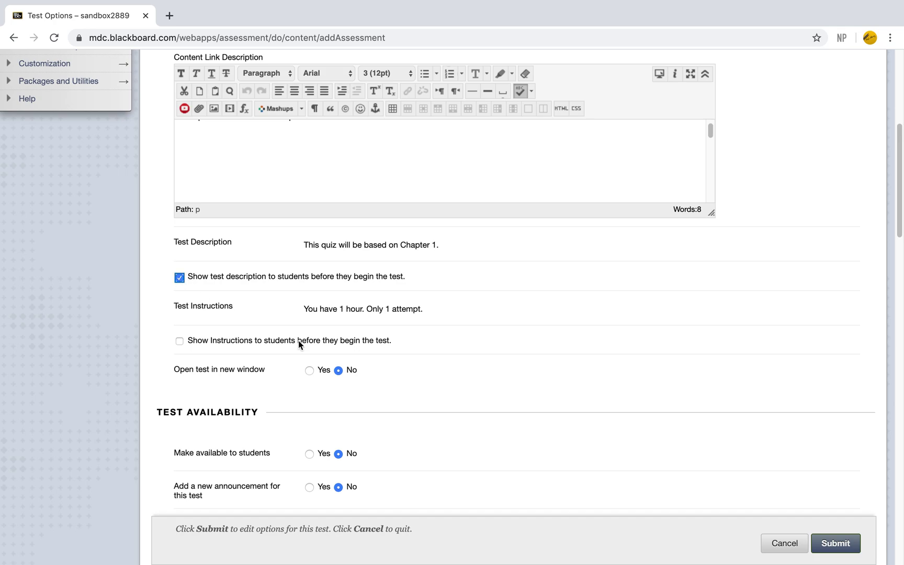
click(179, 342)
- Leave Multiple Attempts off and enable Force Completion in the test availability settings
scroll(291, 369, down, 8)
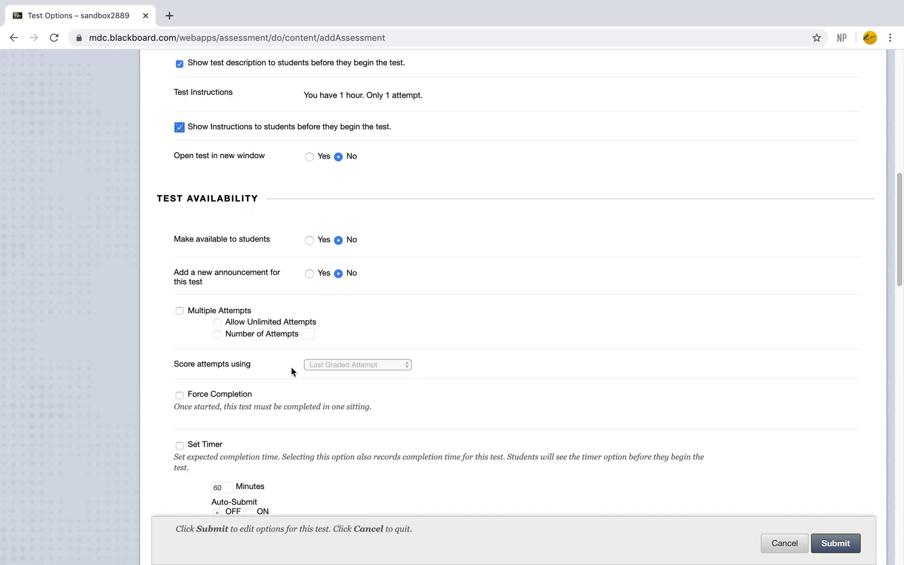
scroll(291, 371, down, 4)
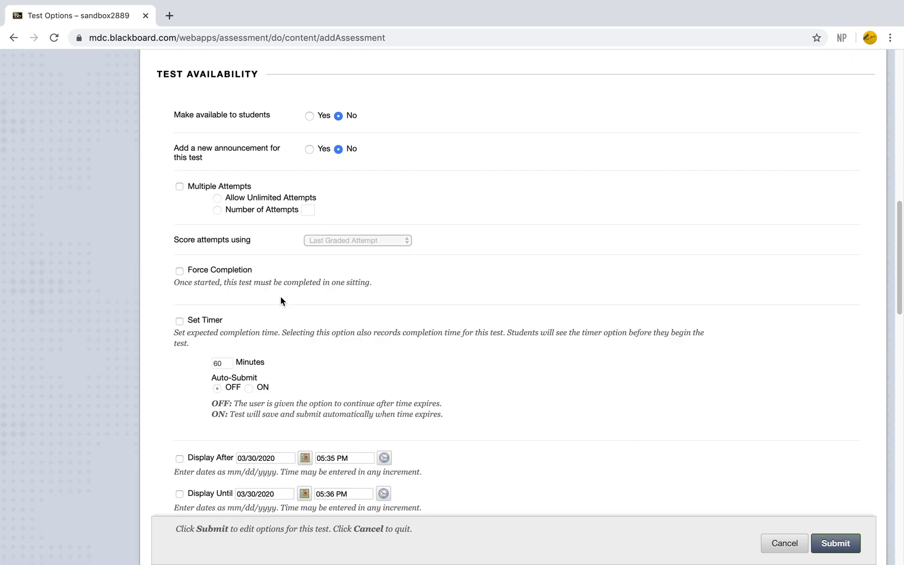
click(179, 187)
click(180, 188)
scroll(321, 259, down, 1)
click(179, 246)
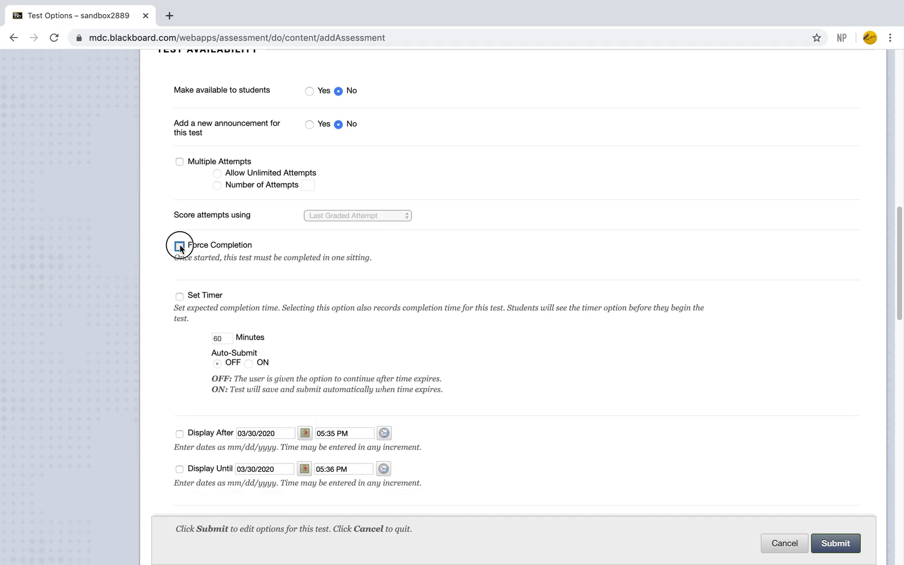
drag(173, 258, 437, 266)
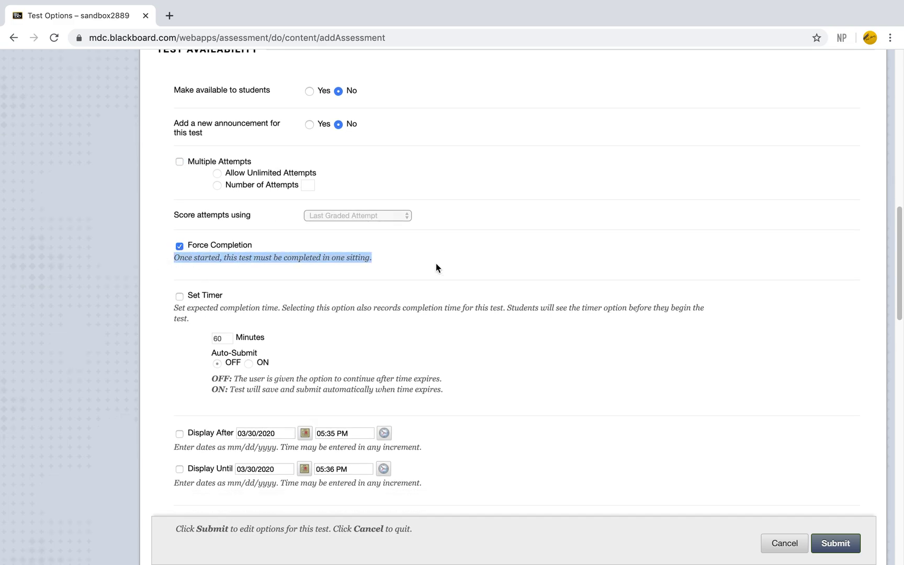
- Enable the test timer with a 60-minute completion time
click(180, 297)
scroll(268, 344, down, 1)
drag(216, 320, 292, 319)
- Enable Display Until for the test and set it to 04/06/2020 at 11:59 PM
scroll(292, 318, down, 4)
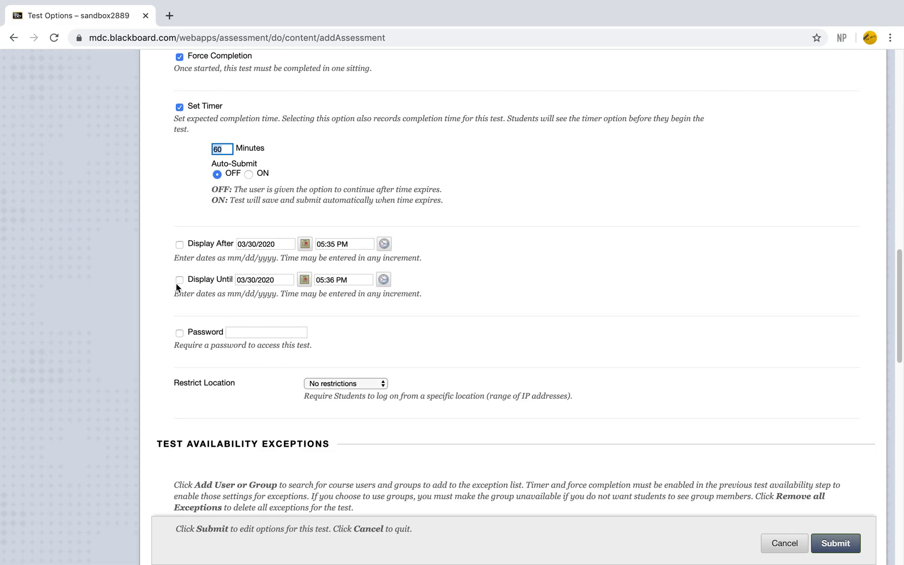
click(179, 279)
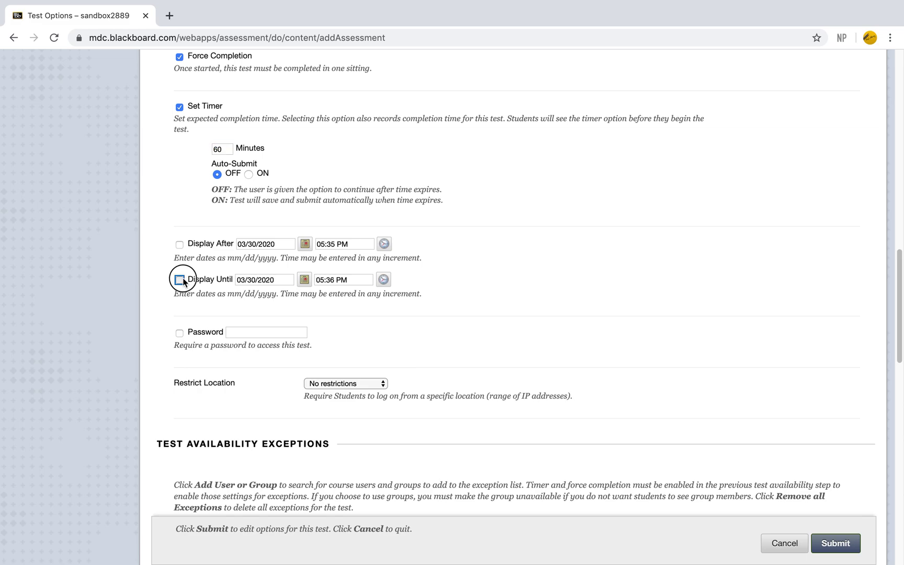
click(305, 280)
click(413, 178)
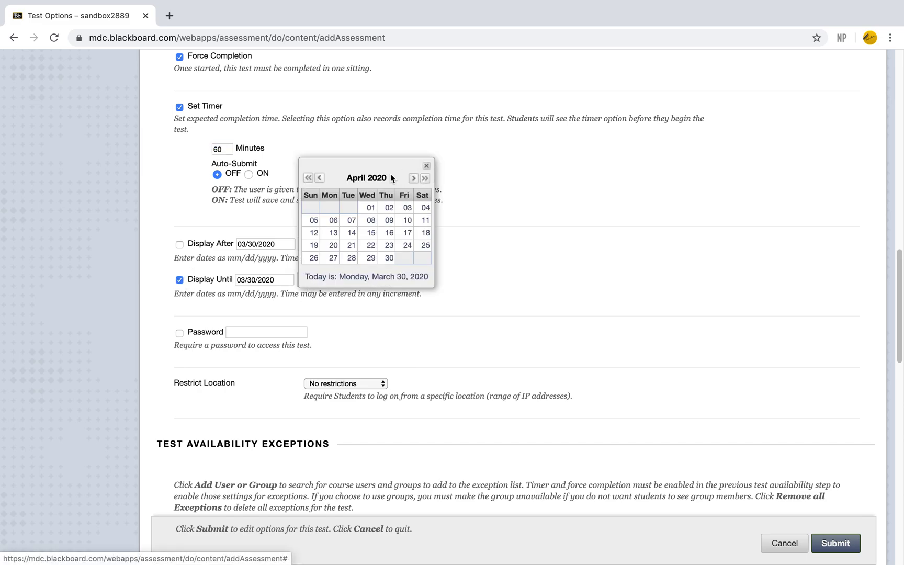
click(327, 222)
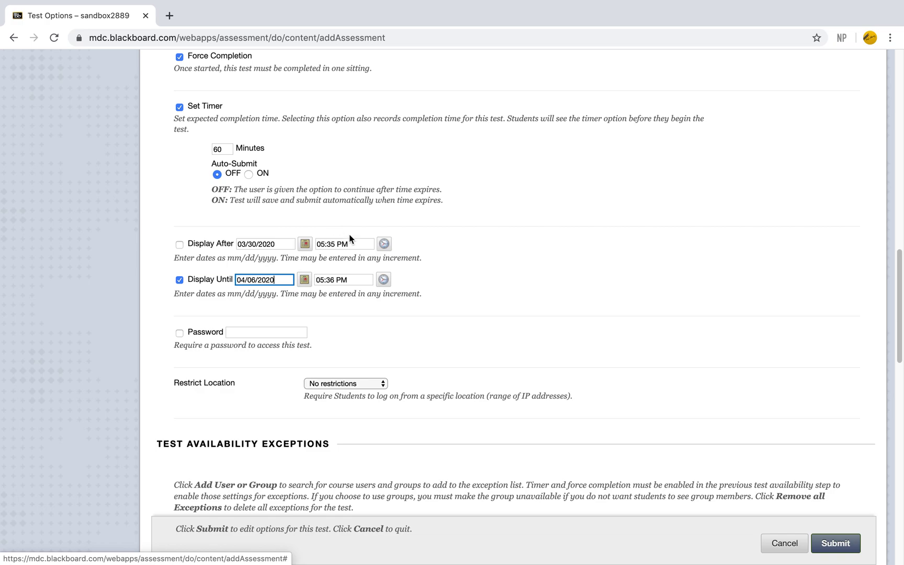
click(383, 280)
scroll(413, 285, down, 15)
click(410, 289)
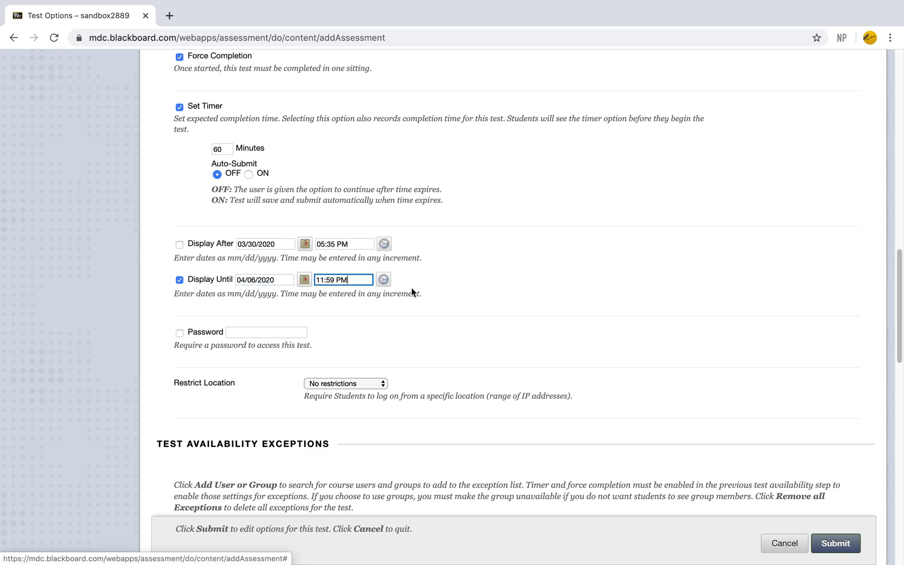
- Enable the Due Date option for the test and submit the test options
scroll(278, 332, down, 10)
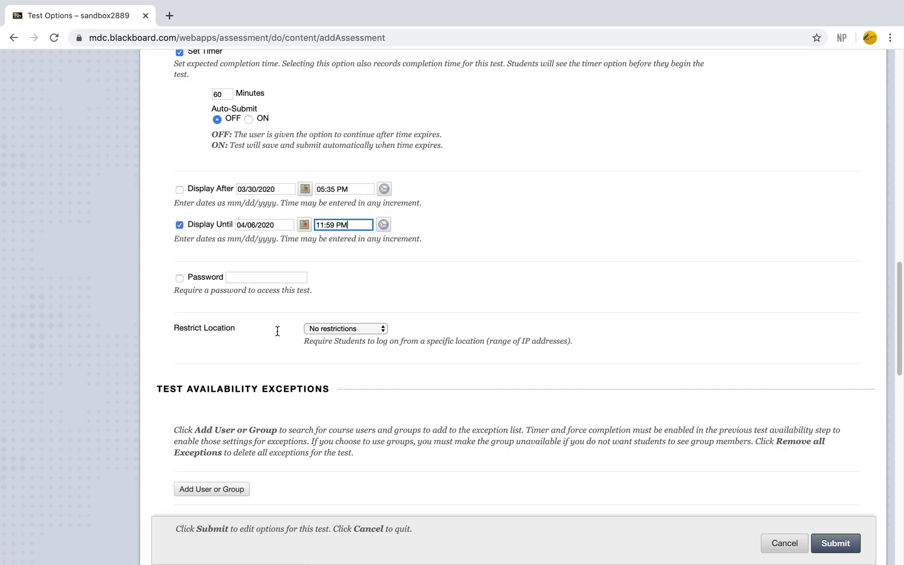
scroll(277, 330, up, 4)
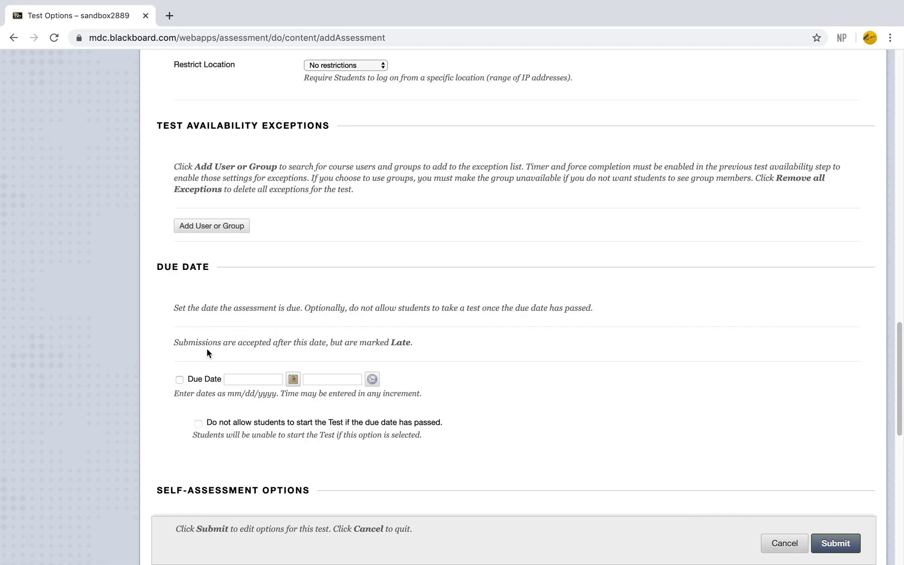
click(179, 379)
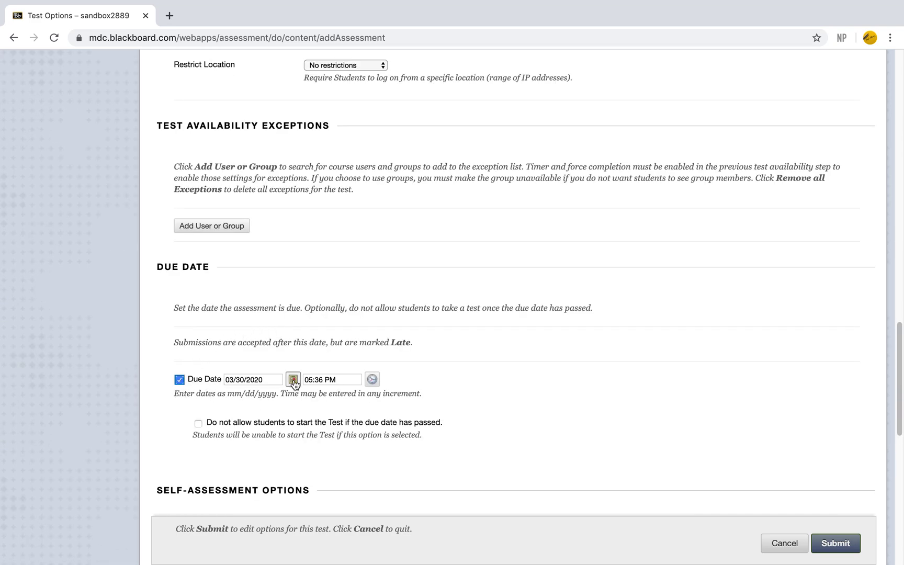
scroll(362, 350, down, 5)
scroll(362, 354, down, 5)
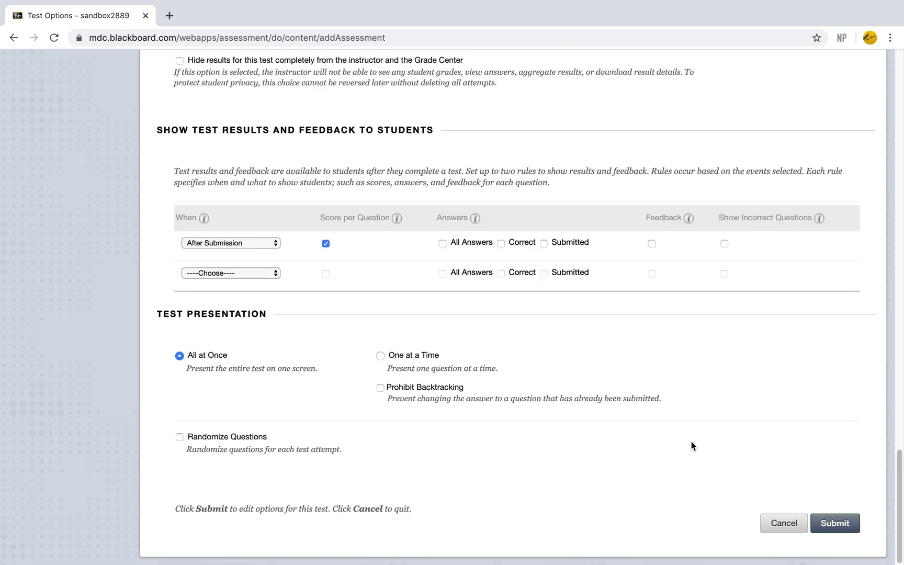
click(832, 523)
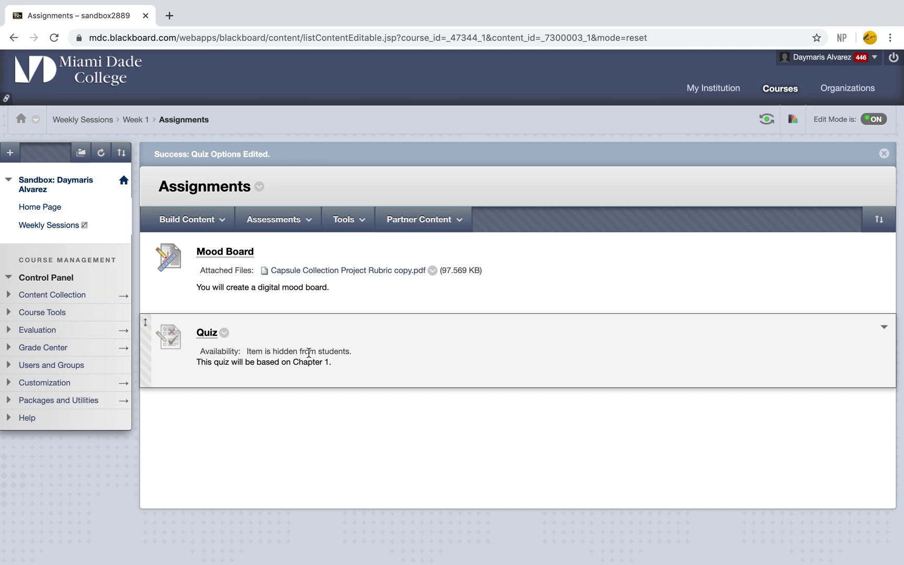
- Make the Quiz in the Assignments folder available to students and return to the Week 1 folder
click(224, 337)
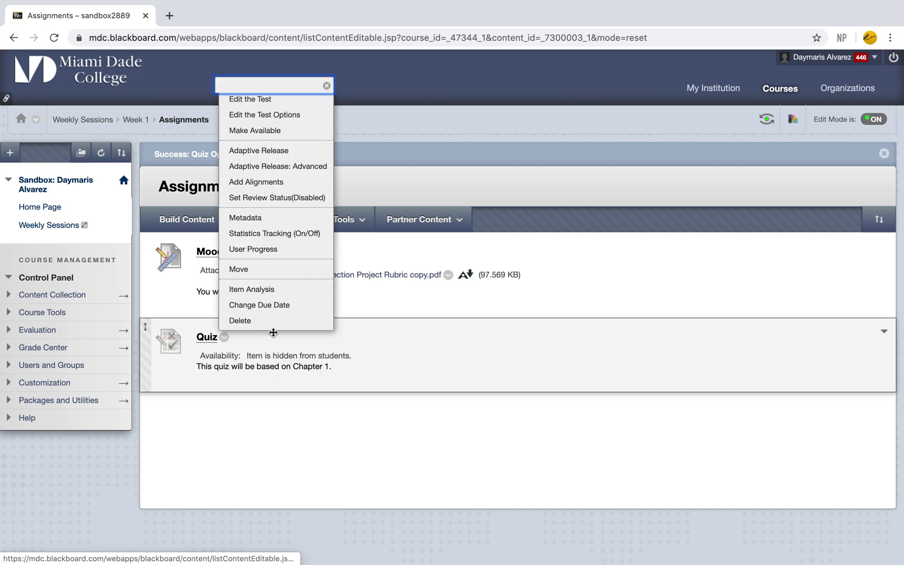
click(247, 133)
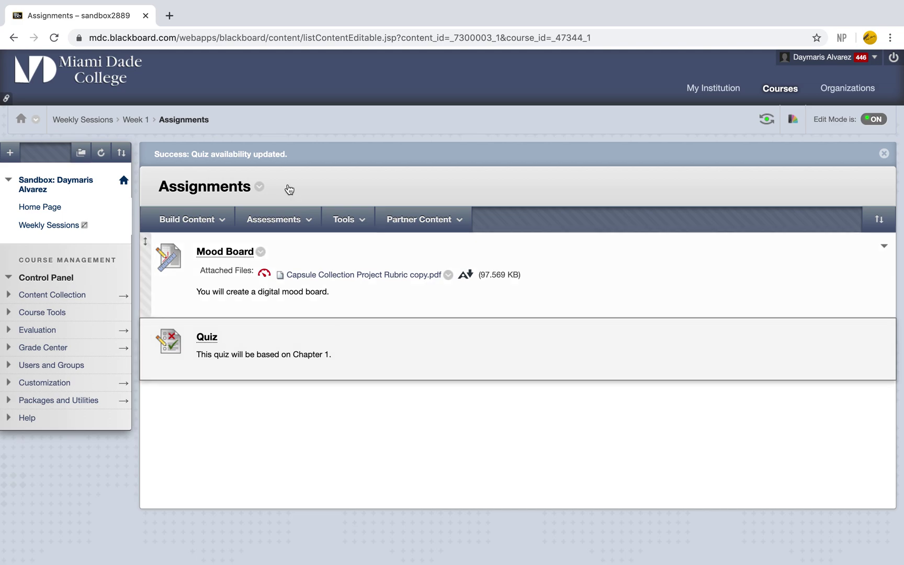
click(136, 121)
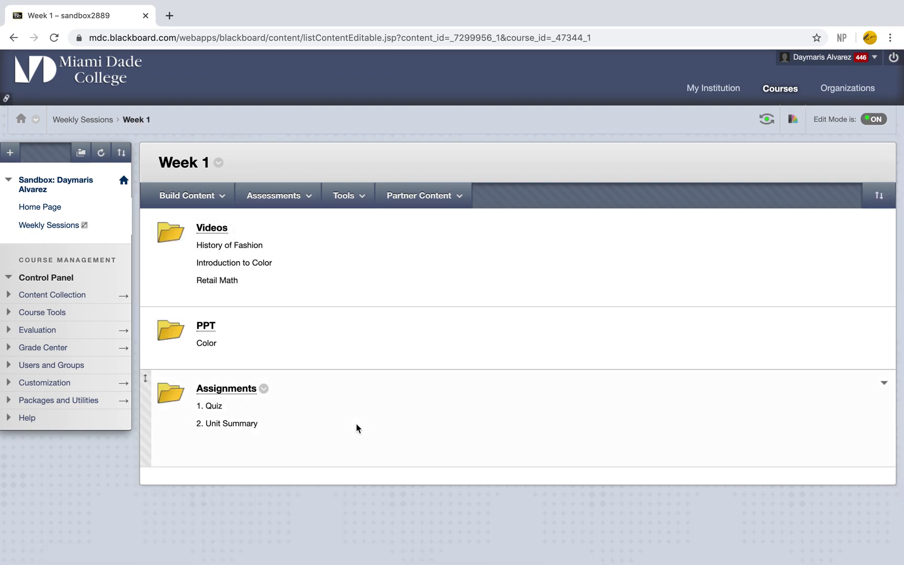
- Add a tool link named Email to the course menu, with type Email and available to users
click(9, 152)
click(8, 151)
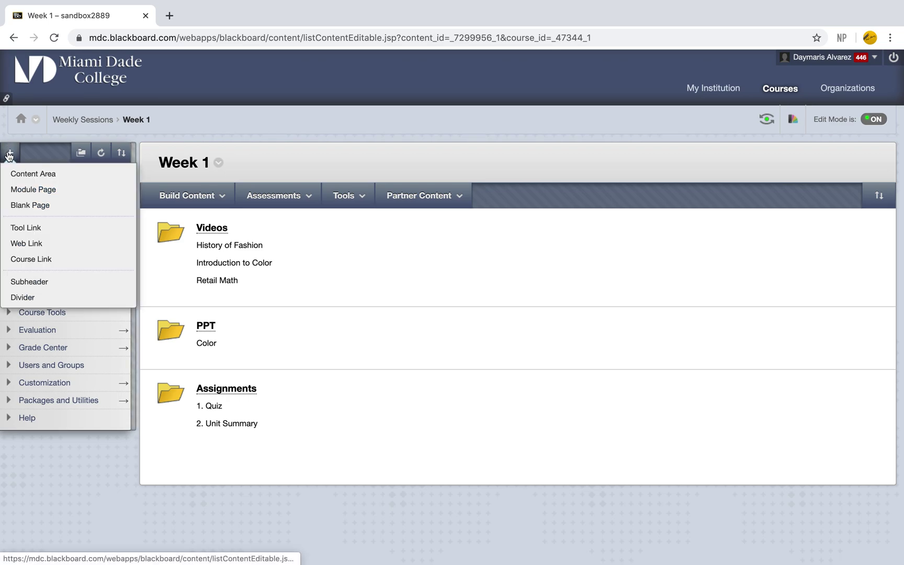
click(26, 228)
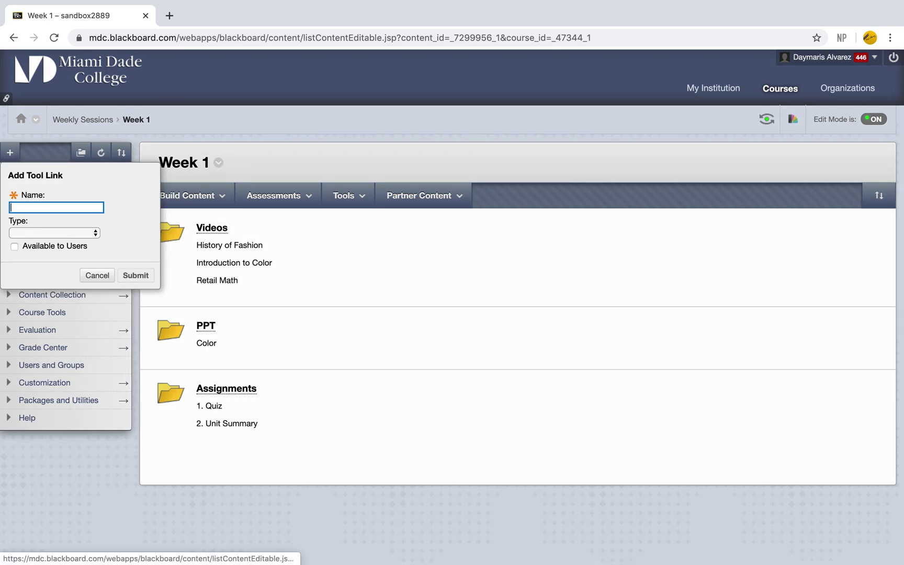
click(100, 196)
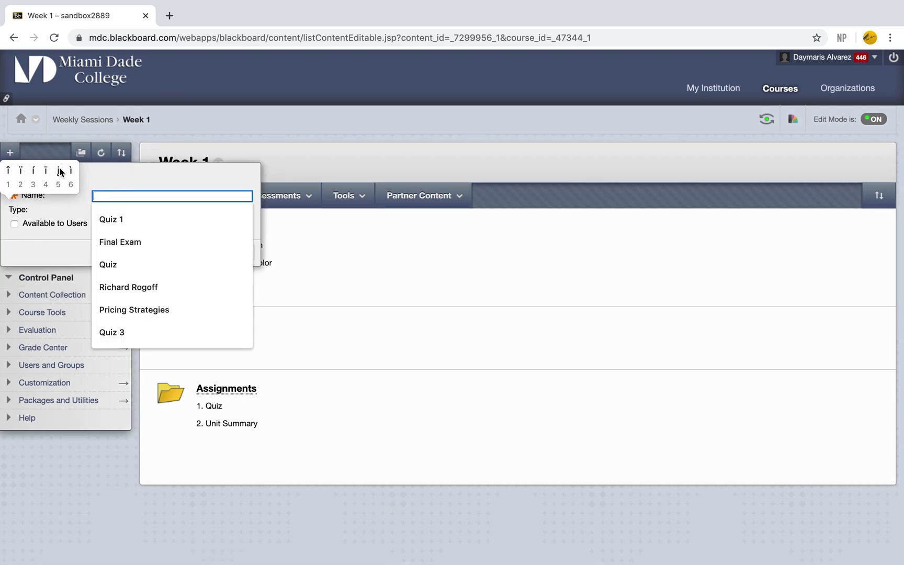
click(115, 176)
click(114, 195)
text(Email)
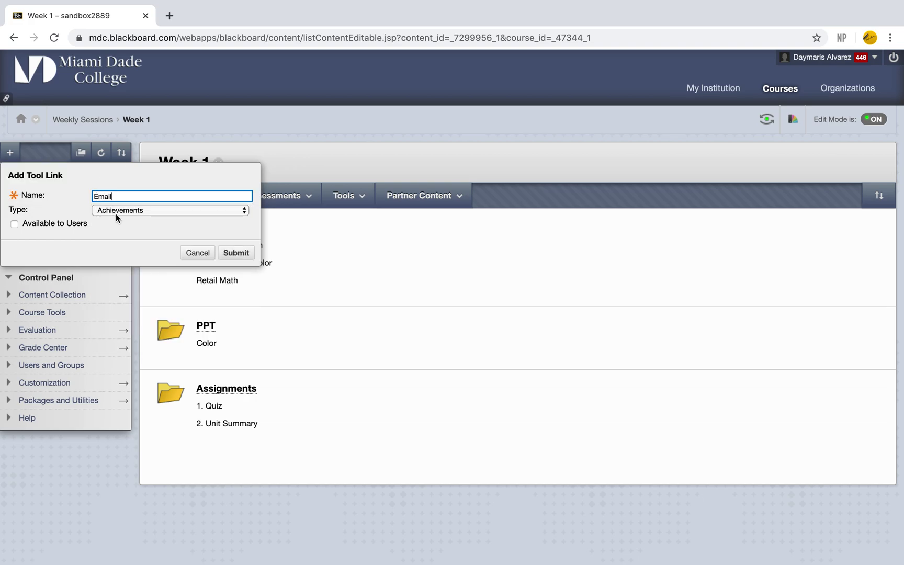
click(116, 213)
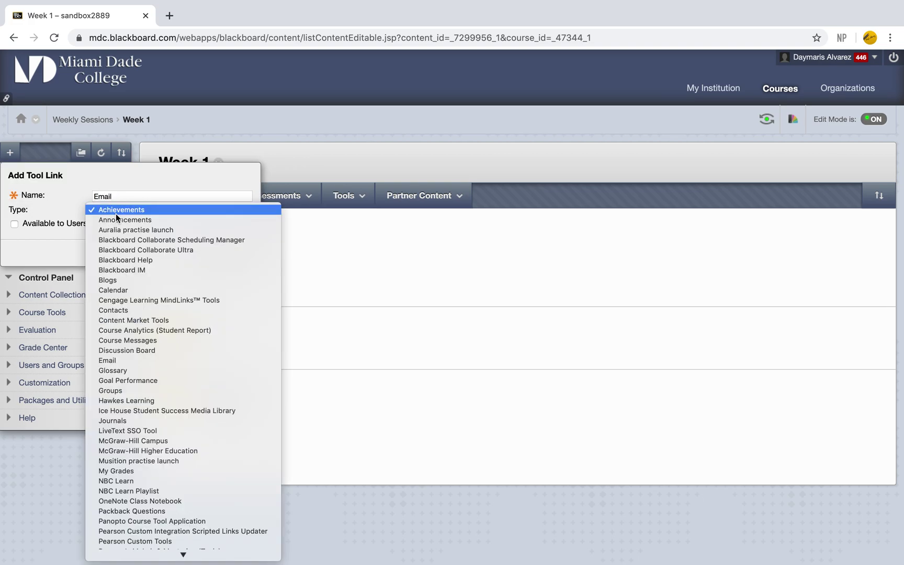
click(121, 360)
click(14, 224)
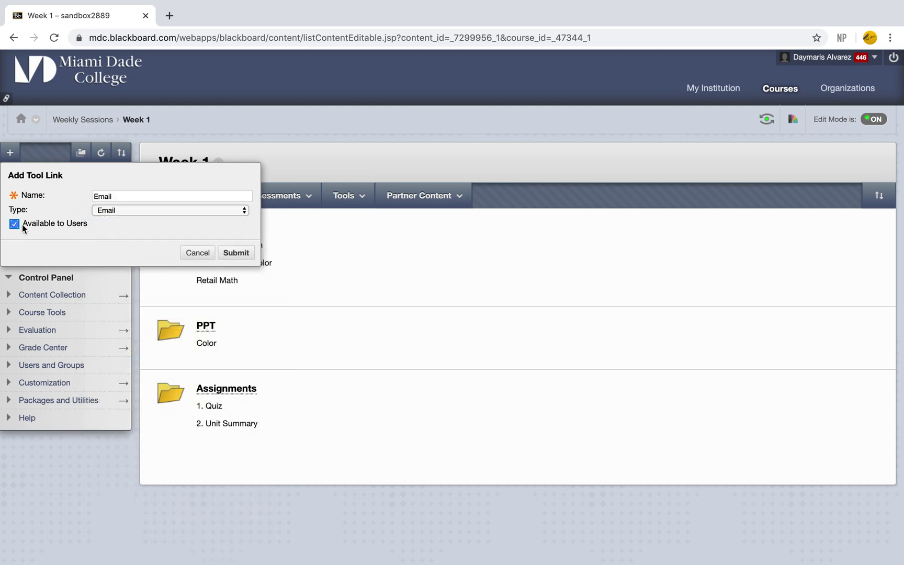
click(234, 254)
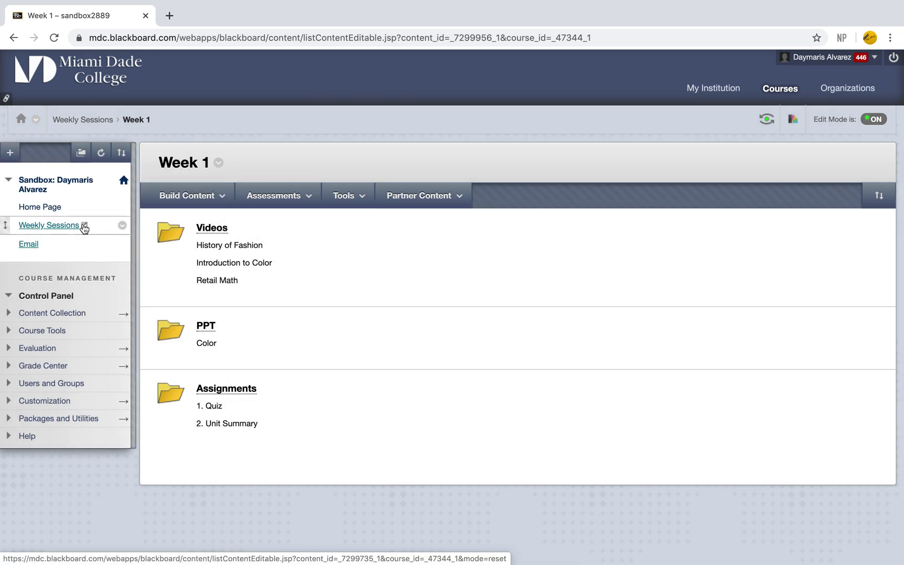
- Make the hidden Weekly Sessions link in the course menu visible to students
click(123, 226)
click(153, 273)
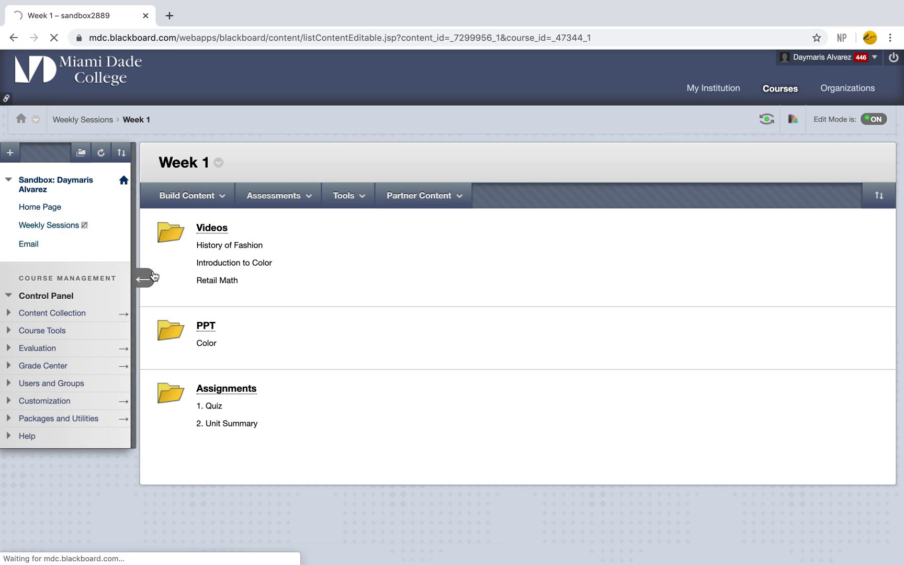
click(122, 227)
click(144, 288)
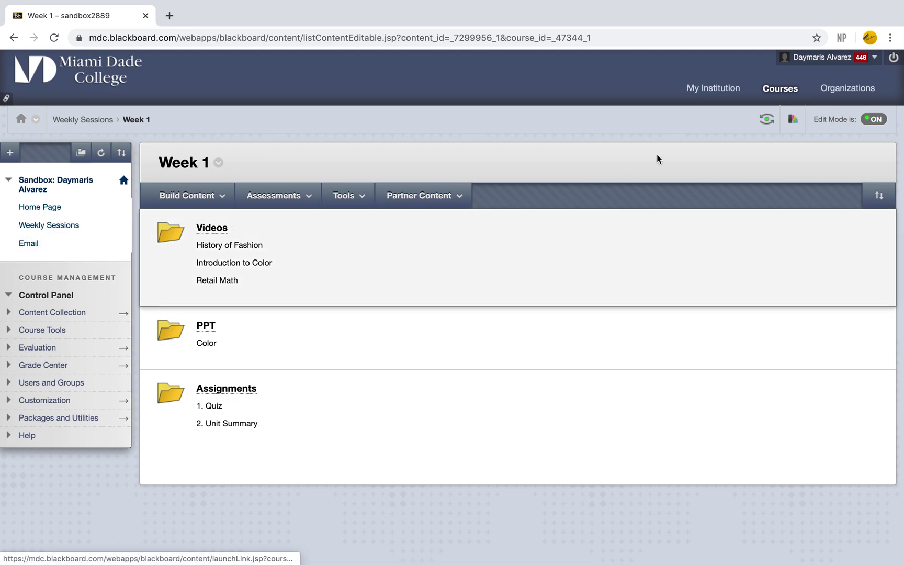
- Preview the Home Page, Weekly Sessions, the Week 1 PPT folder and the Email page with Edit Mode off, and turn Edit Mode back on
click(880, 121)
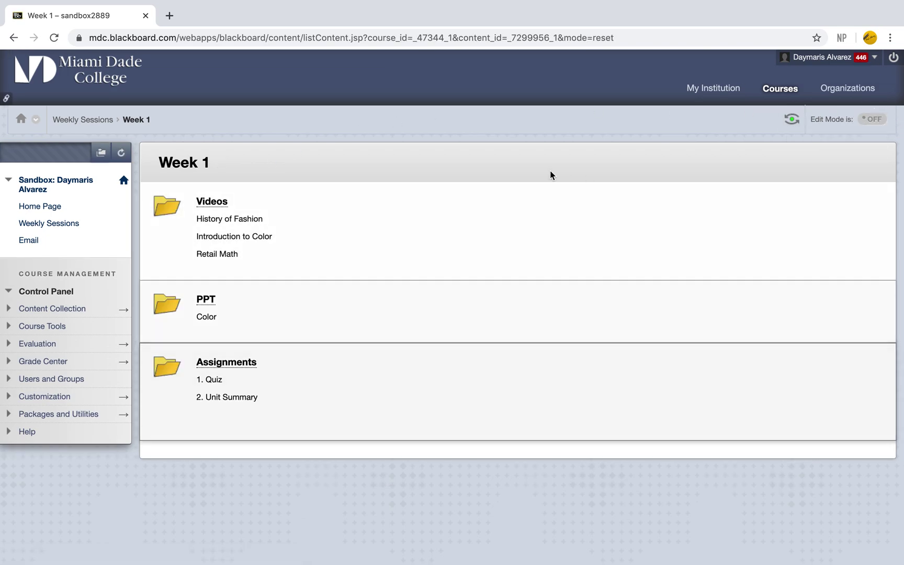
click(57, 207)
click(58, 224)
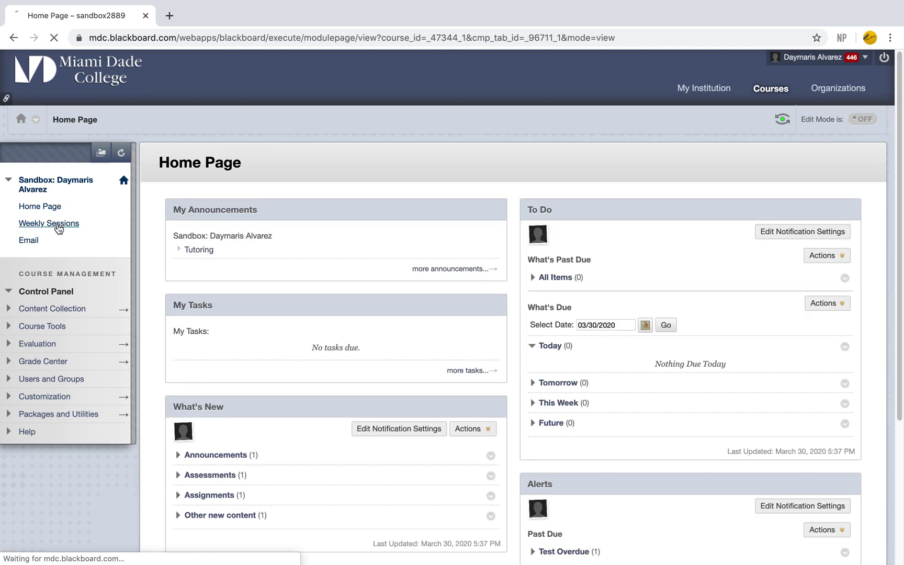
click(213, 202)
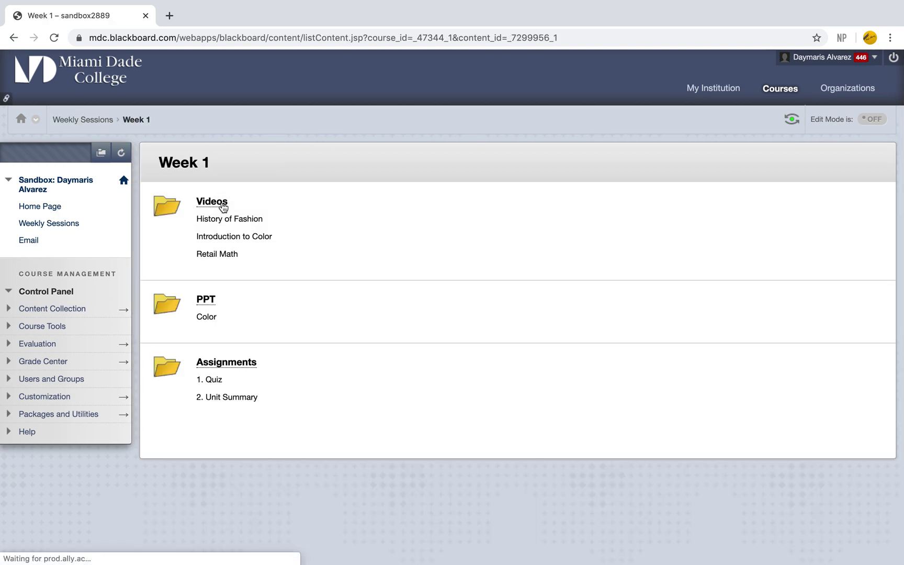
click(205, 299)
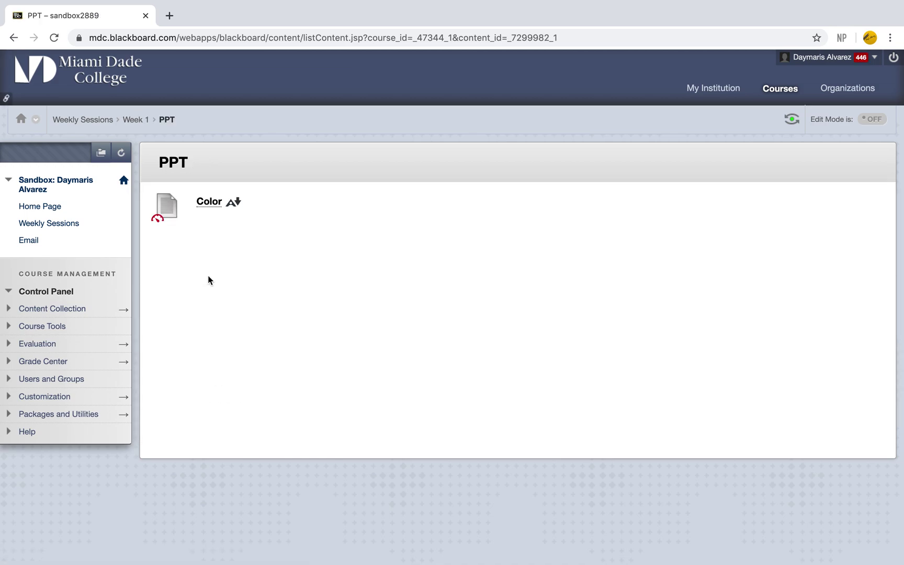
click(28, 243)
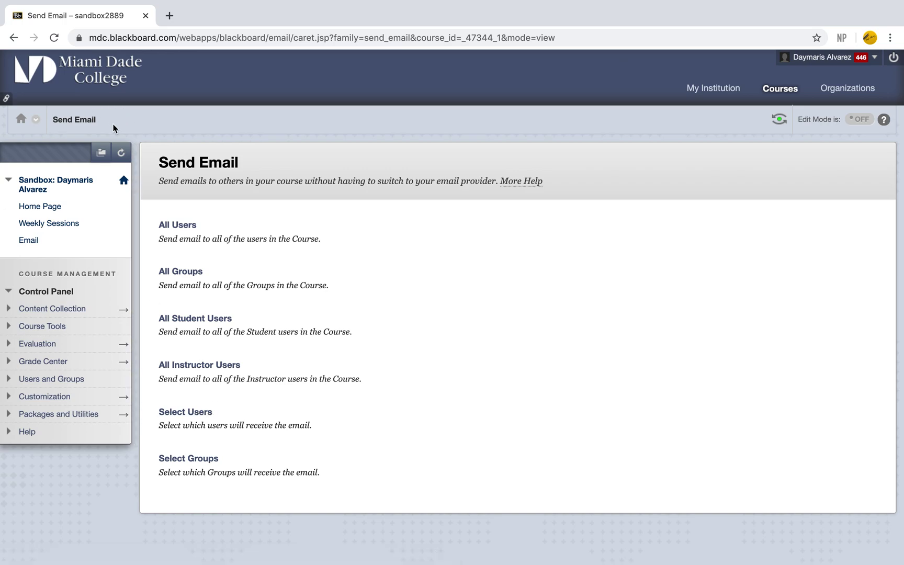
click(856, 120)
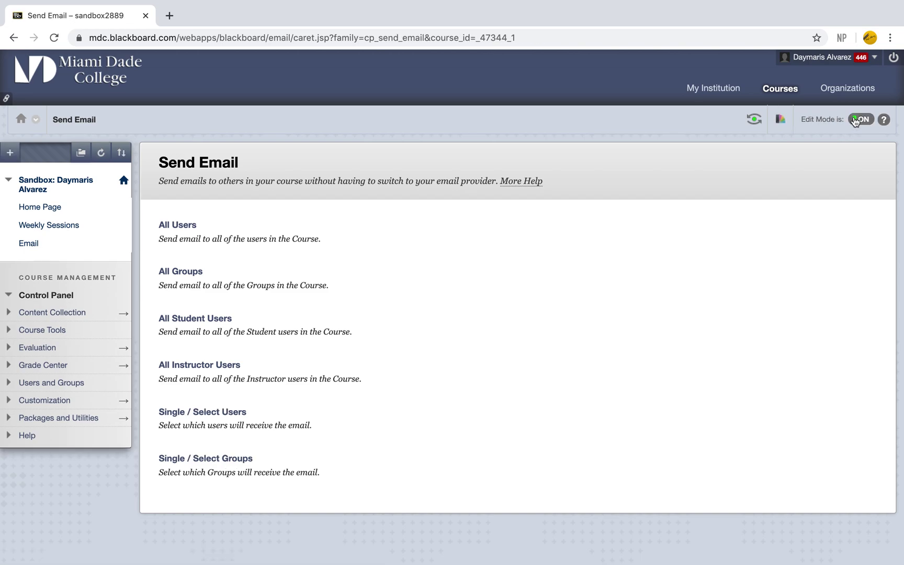
- Start a new tool link in the course menu and name it My Grades
click(9, 152)
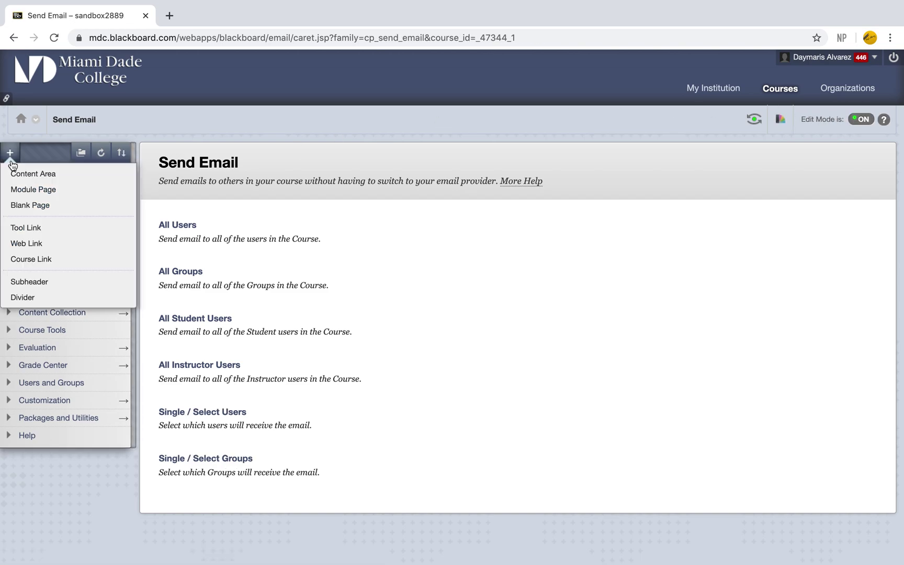
click(34, 229)
click(113, 195)
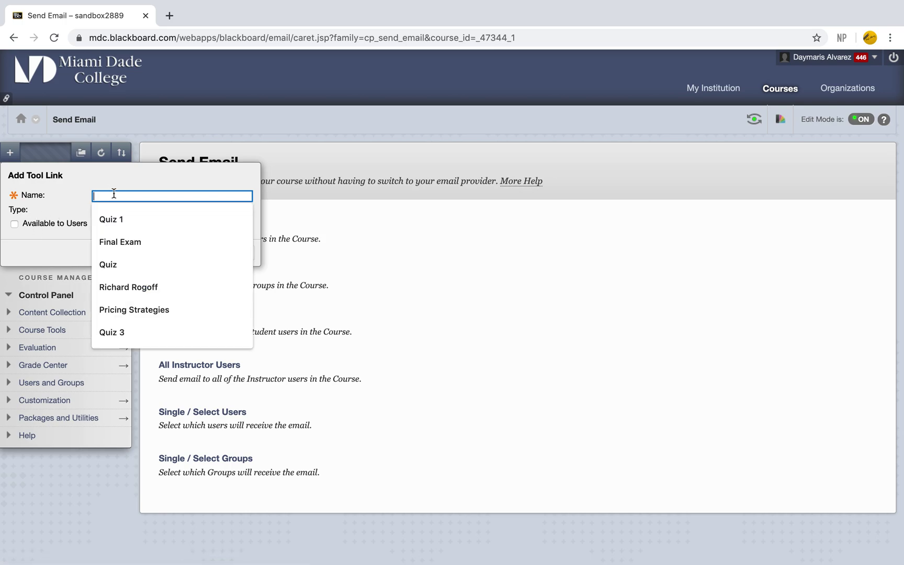
text(my my)
key(BackSpace)
key(BackSpace)
text(My Grades)
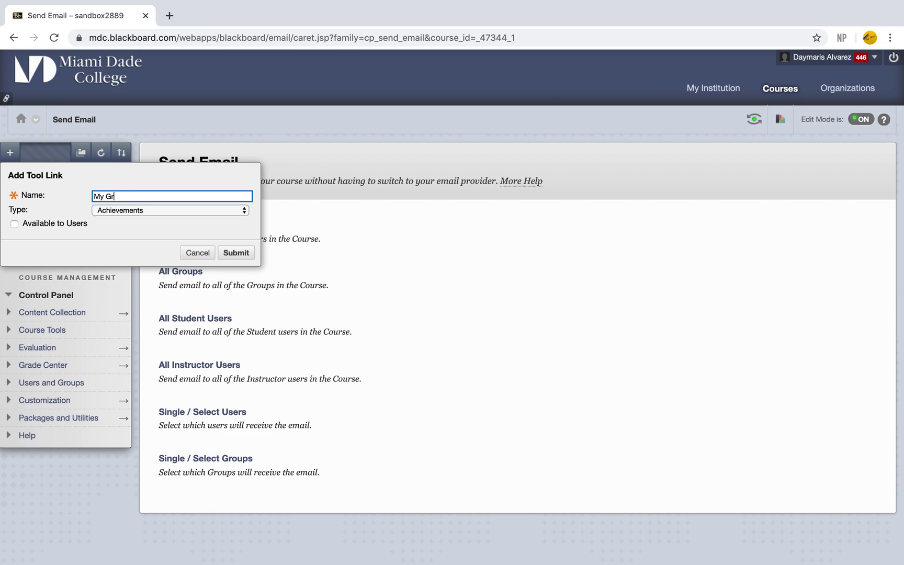
- Add the new link with type My Grades, available to users, and open the My Grades page
click(119, 212)
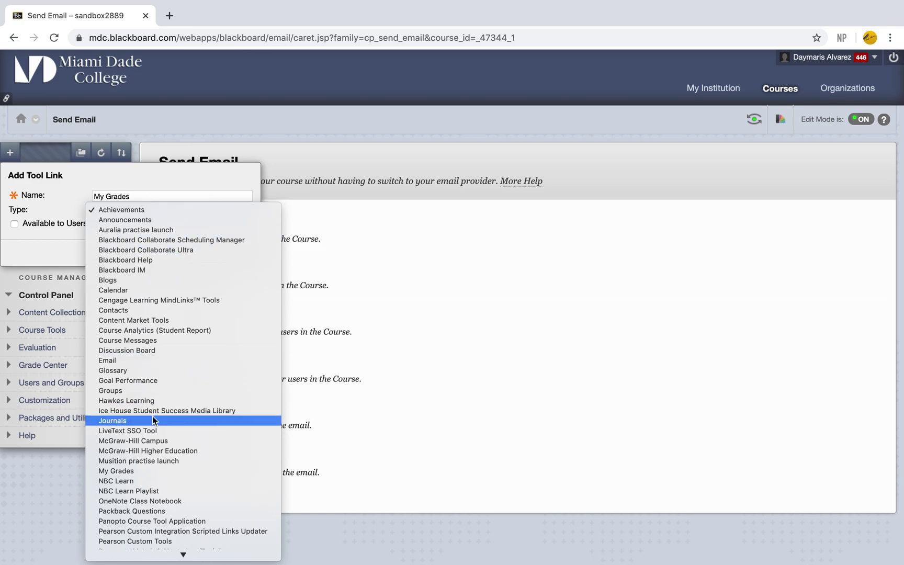
scroll(128, 418, down, 3)
click(129, 414)
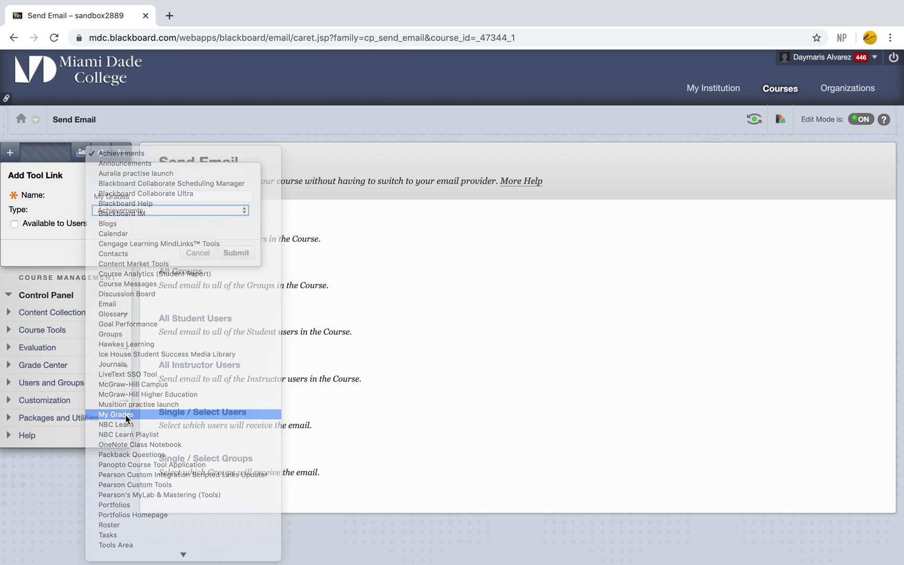
click(35, 228)
click(230, 253)
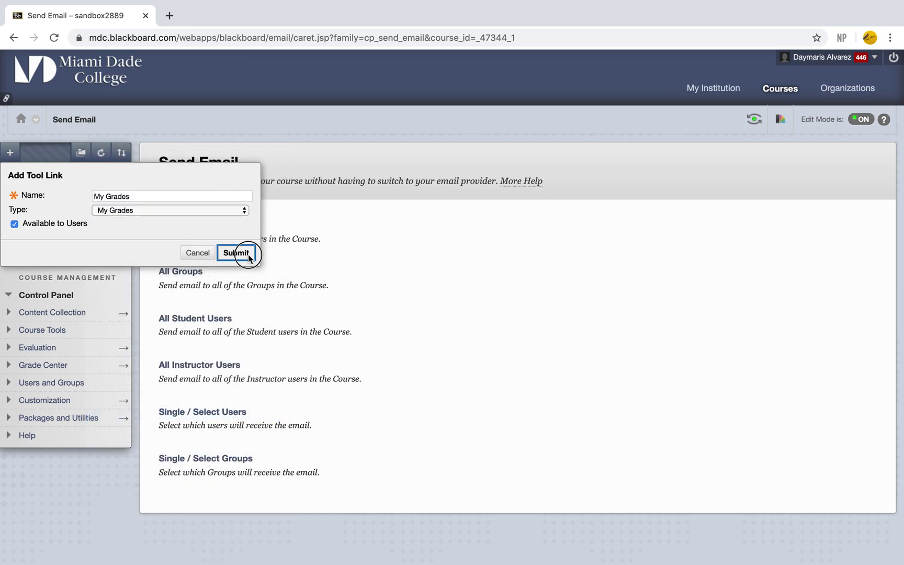
click(37, 263)
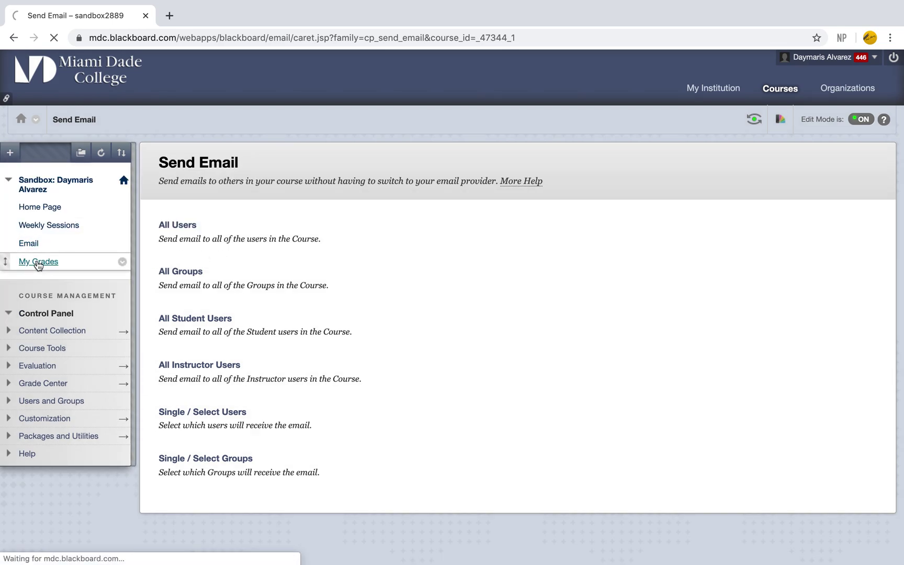
scroll(318, 379, down, 1)
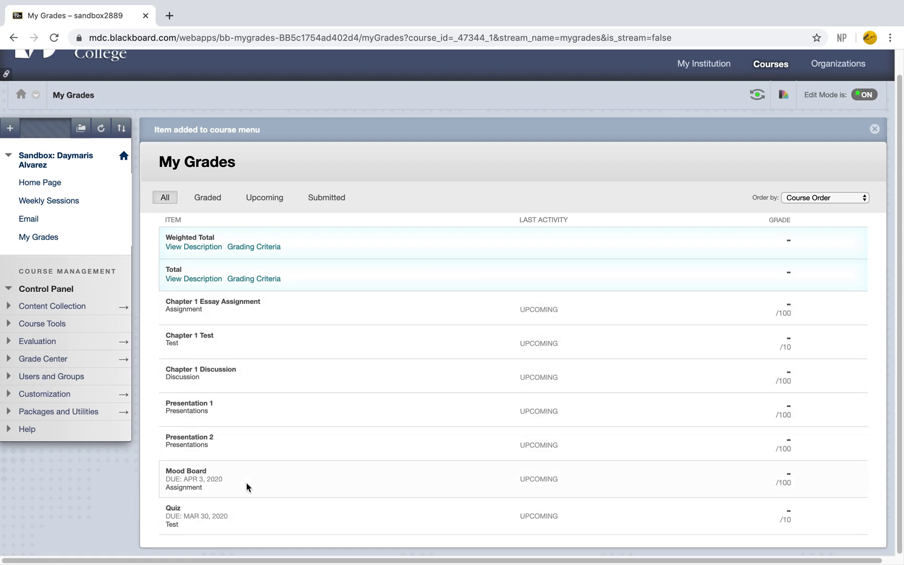
- Add a course menu tool link named Virtual Classroom with type Blackboard Collaborate Ultra, available to users
click(10, 128)
scroll(322, 522, up, 1)
click(9, 153)
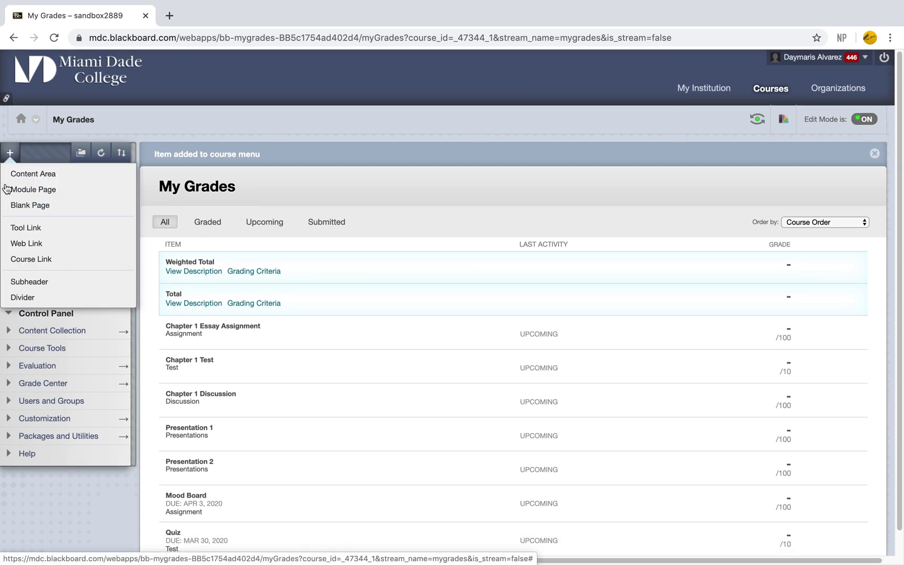
click(27, 228)
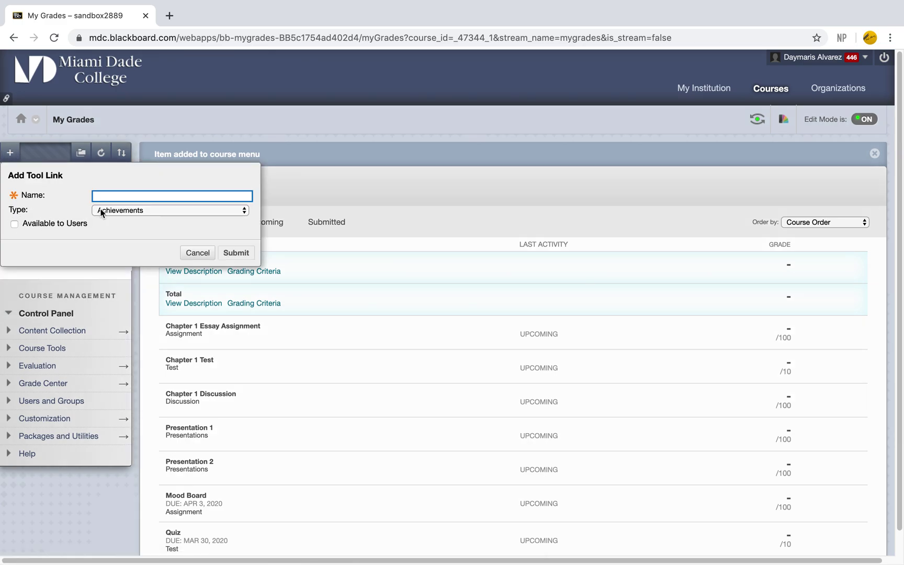
text(Virtual Classrom)
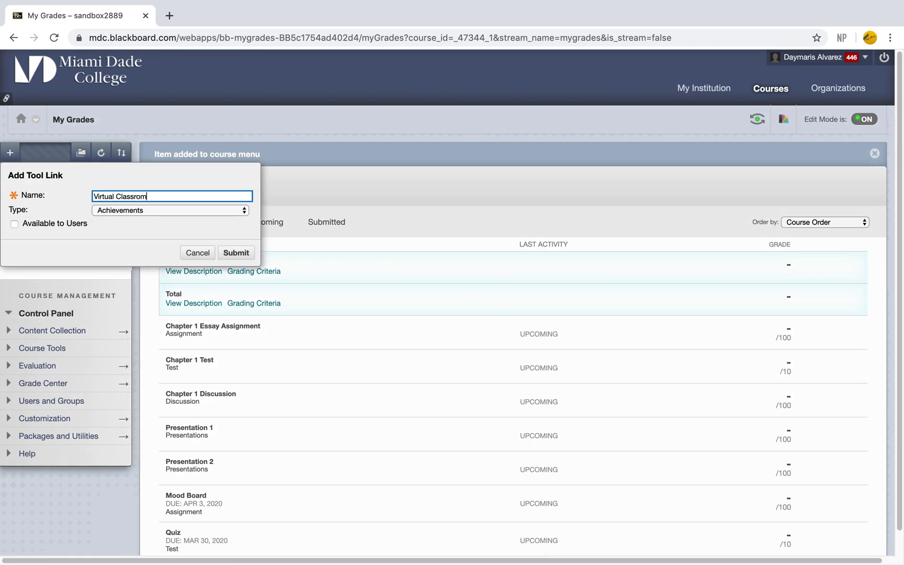
click(182, 209)
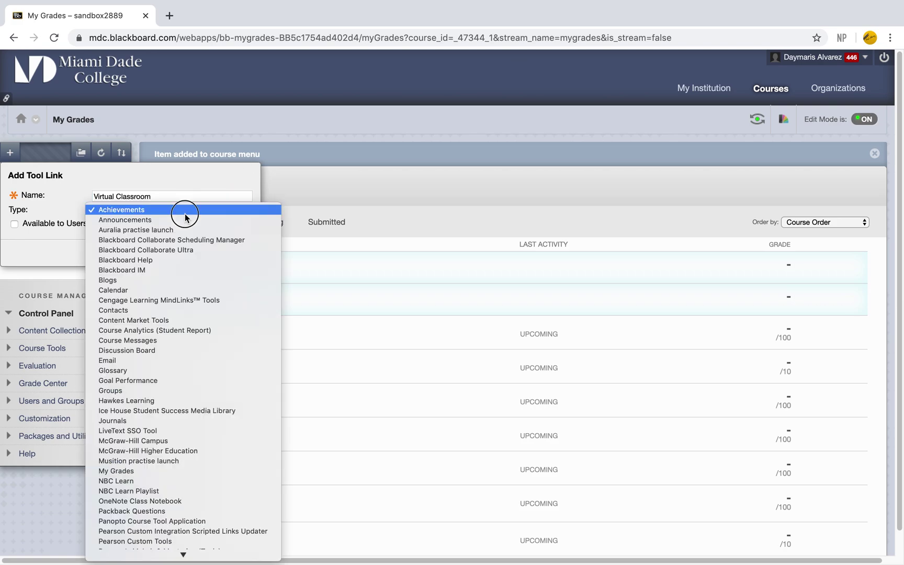
click(166, 251)
click(15, 224)
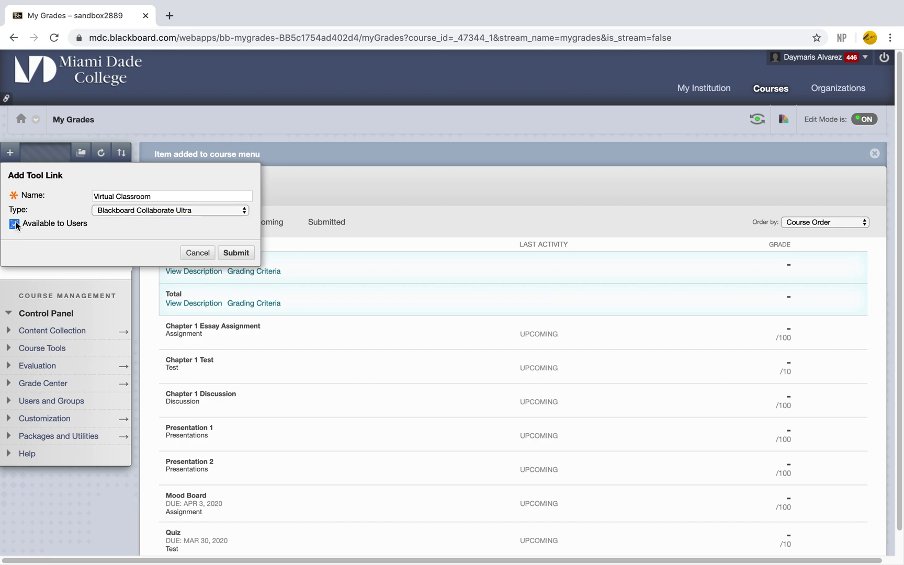
click(235, 253)
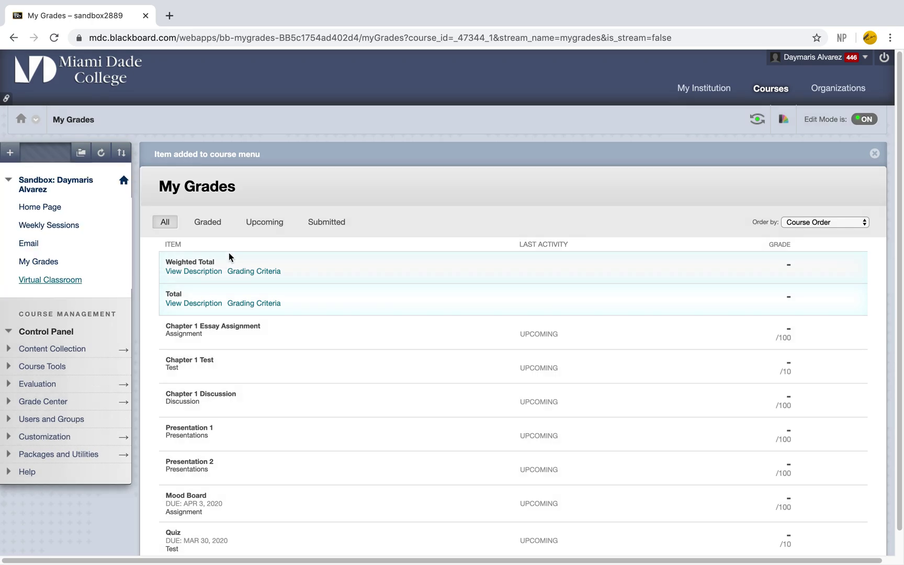
- Open the Virtual Classroom page and look over its Blackboard Collaborate Ultra sessions
click(41, 281)
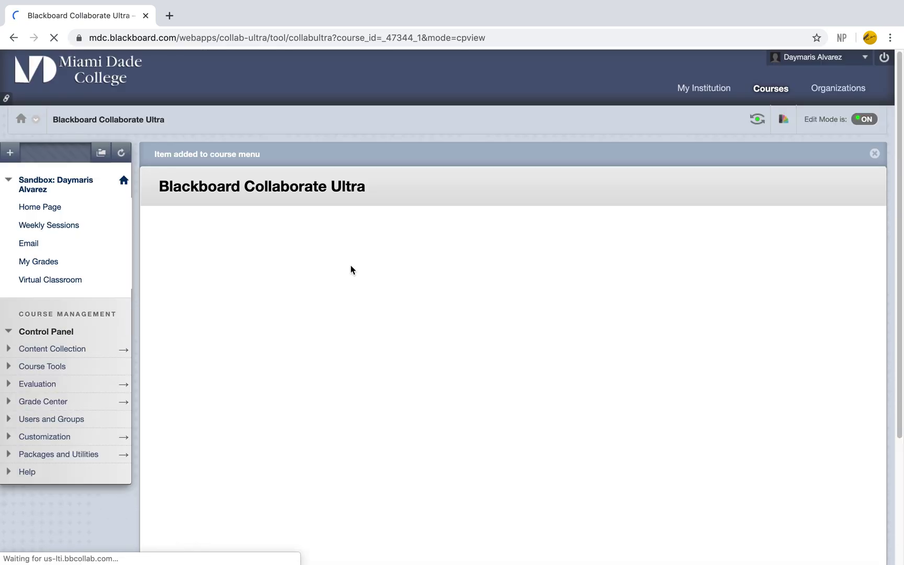
scroll(350, 266, down, 3)
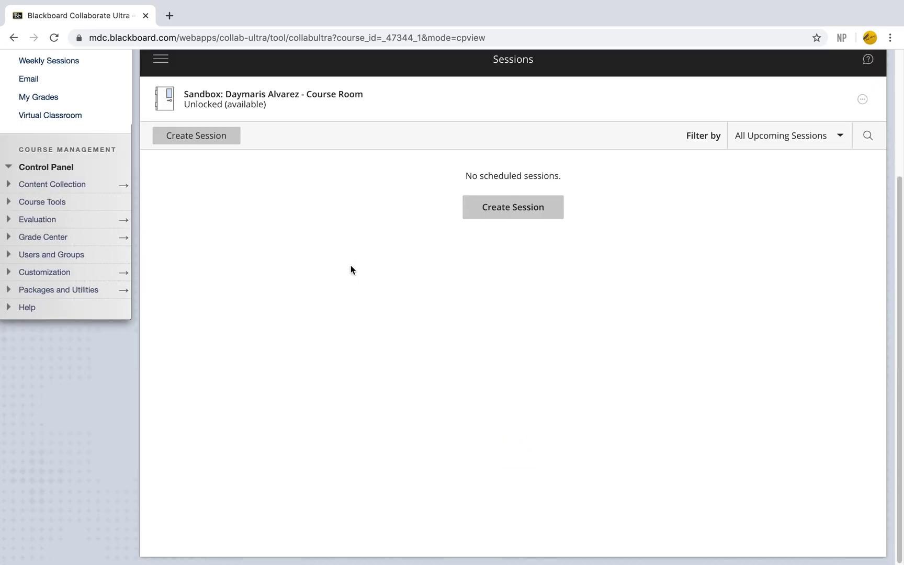
scroll(350, 266, up, 3)
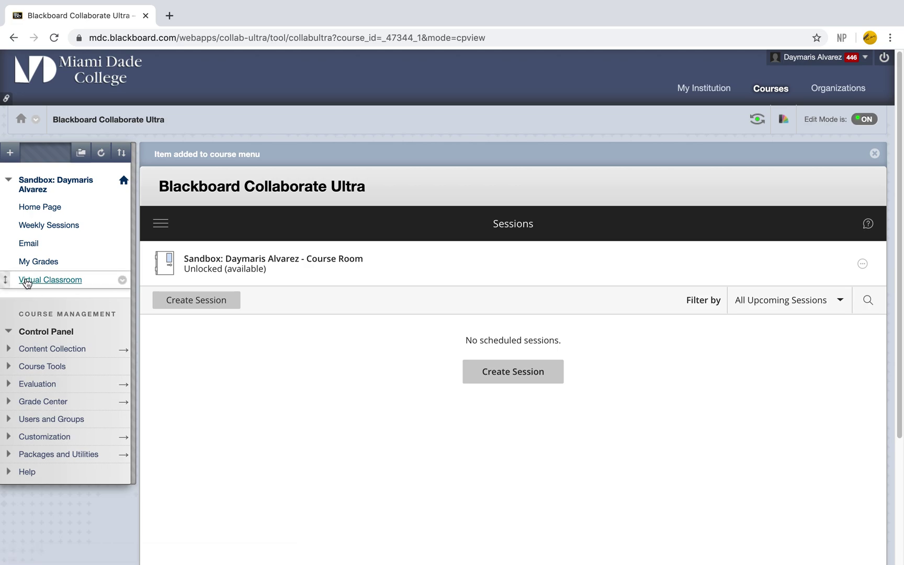
- Add a content area named Video to the course menu and make it available to users
click(15, 155)
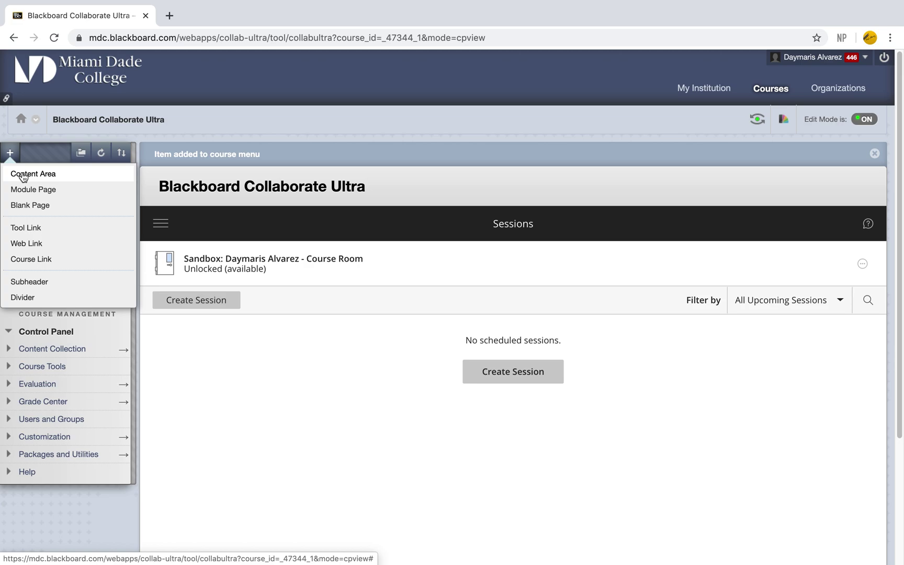
click(22, 174)
text(Video)
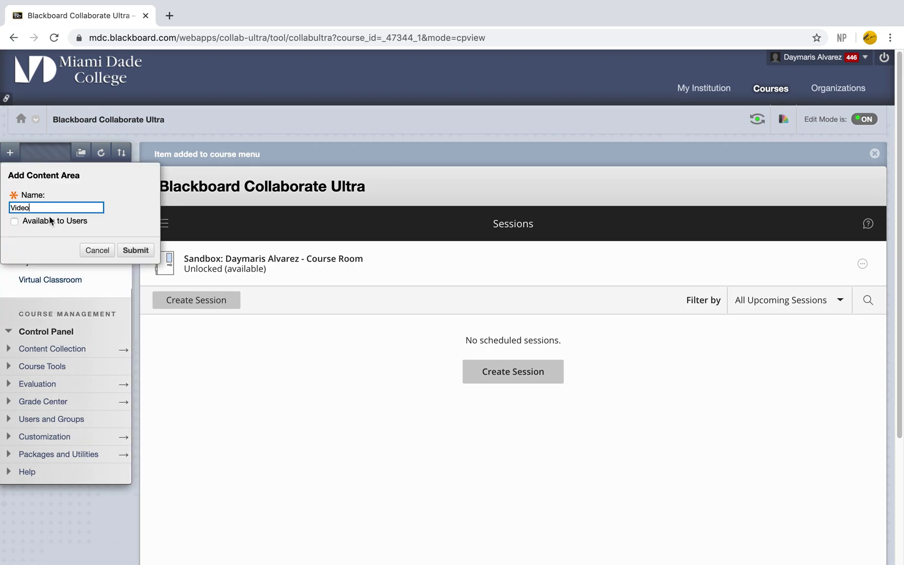
click(51, 221)
click(135, 251)
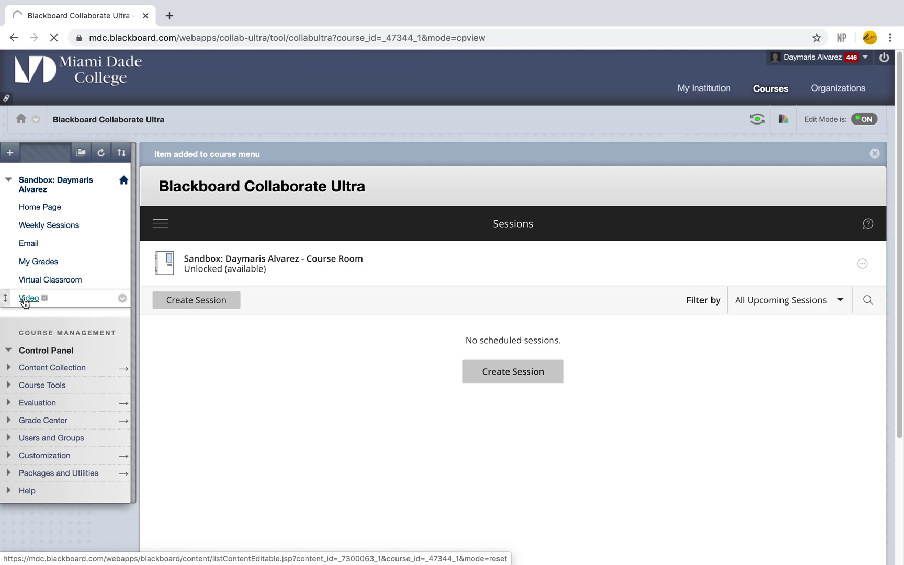
- Start a new video item in the Video content area and name it Color
click(178, 223)
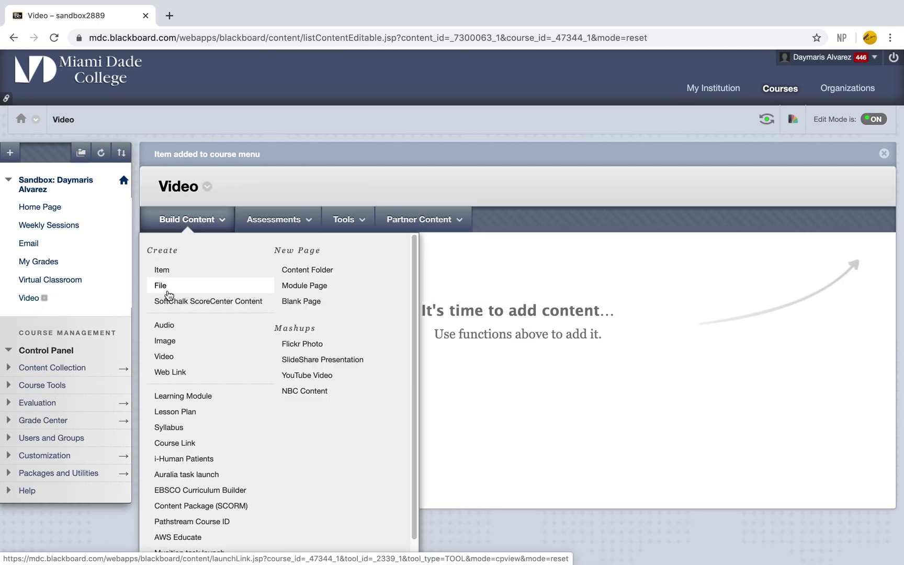
click(173, 356)
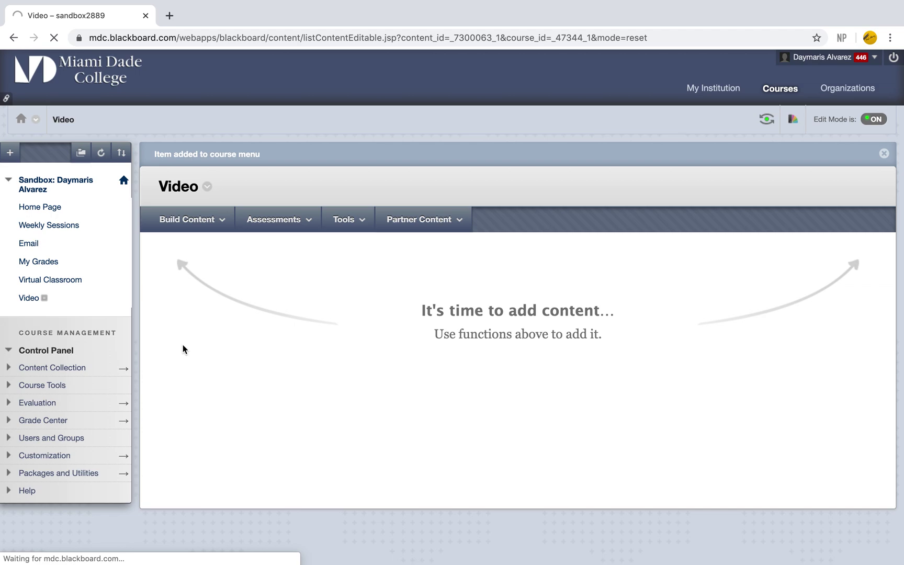
click(341, 308)
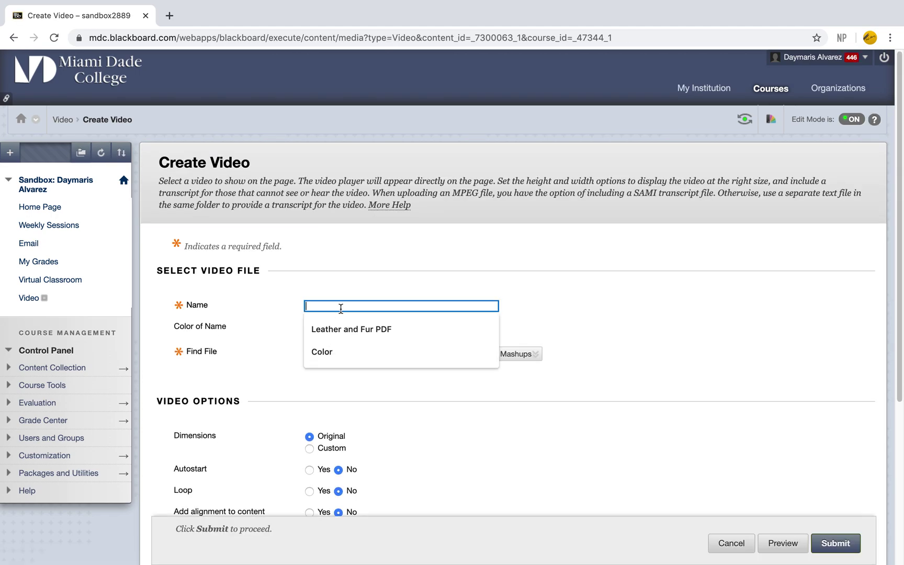
click(343, 352)
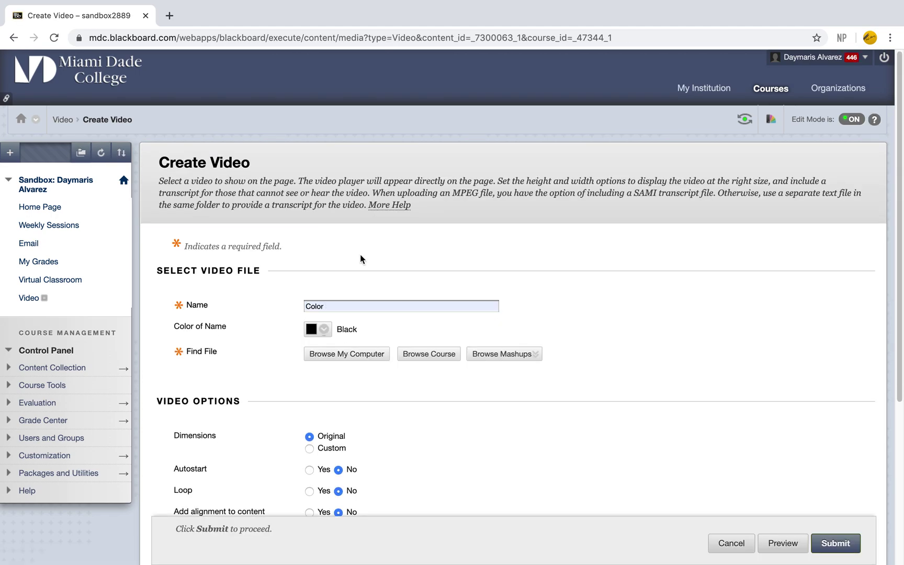
- Attach Screen Recording 2020-03-25 at 1.27.51 PM.mov from the computer's YouTube folder to the video item and submit it
click(345, 356)
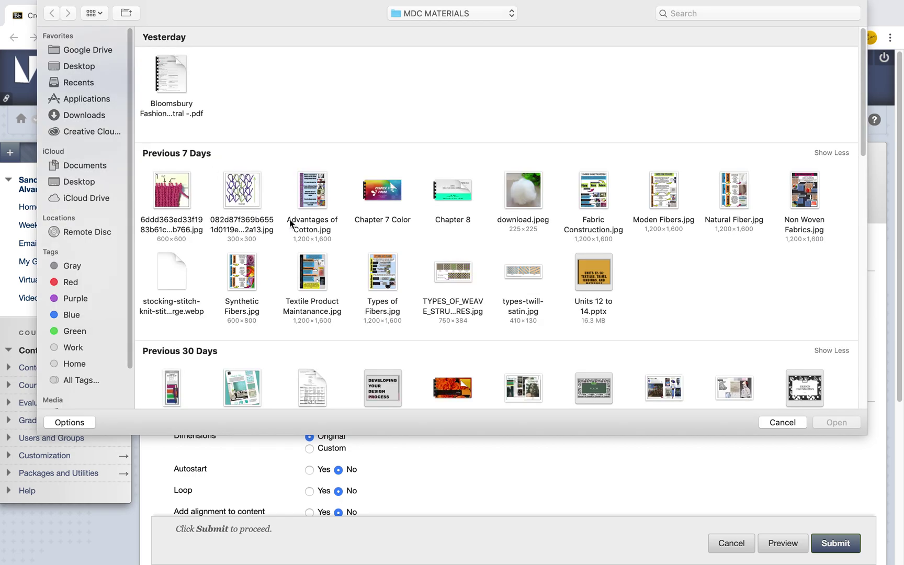
click(81, 72)
double_click(242, 300)
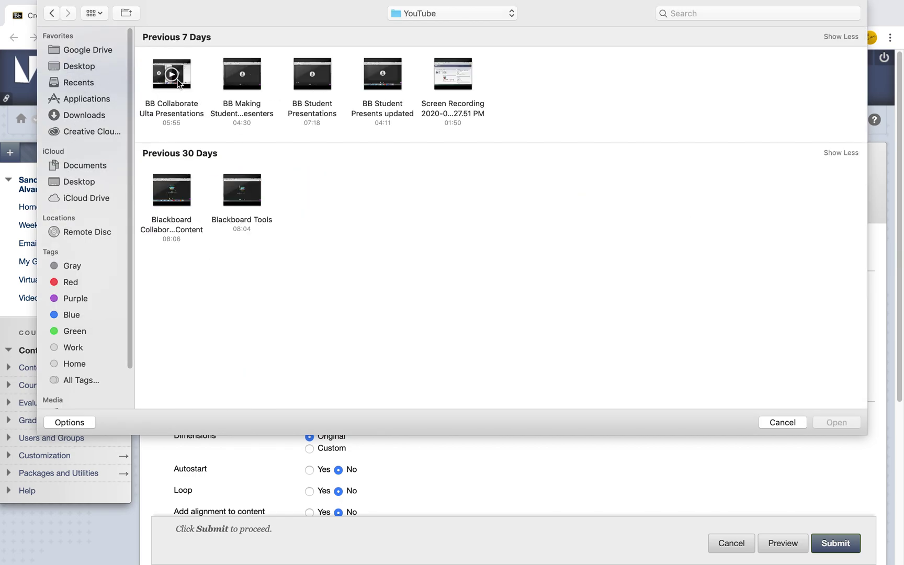
click(454, 75)
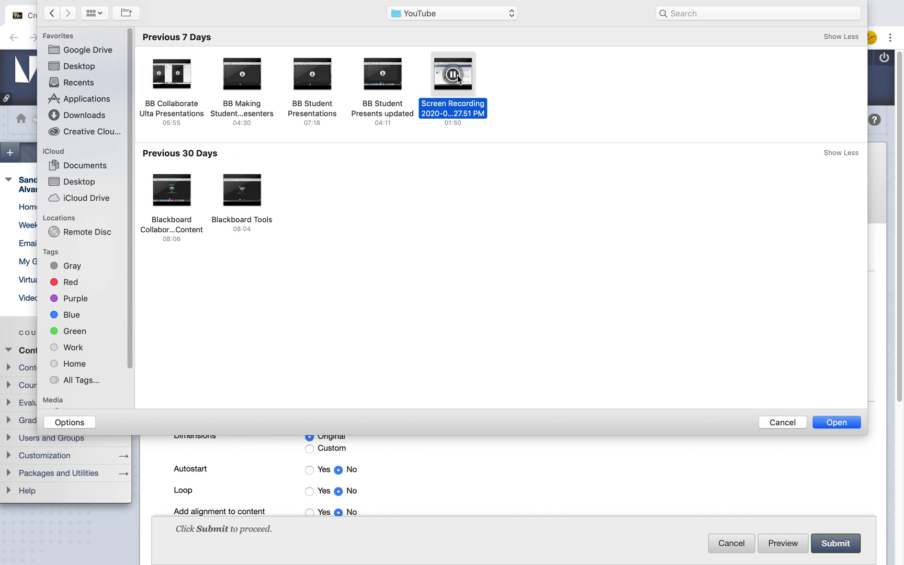
click(838, 421)
click(836, 543)
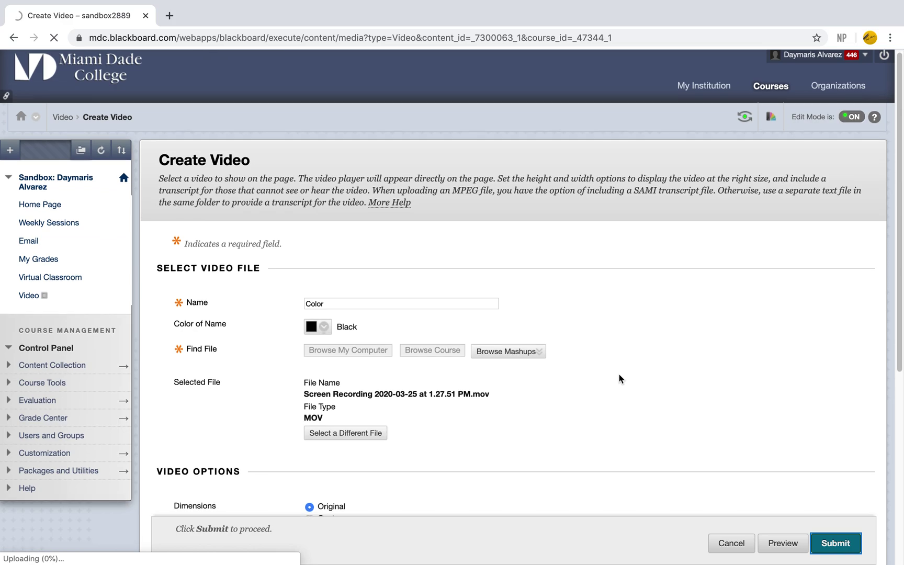
scroll(619, 374, down, 2)
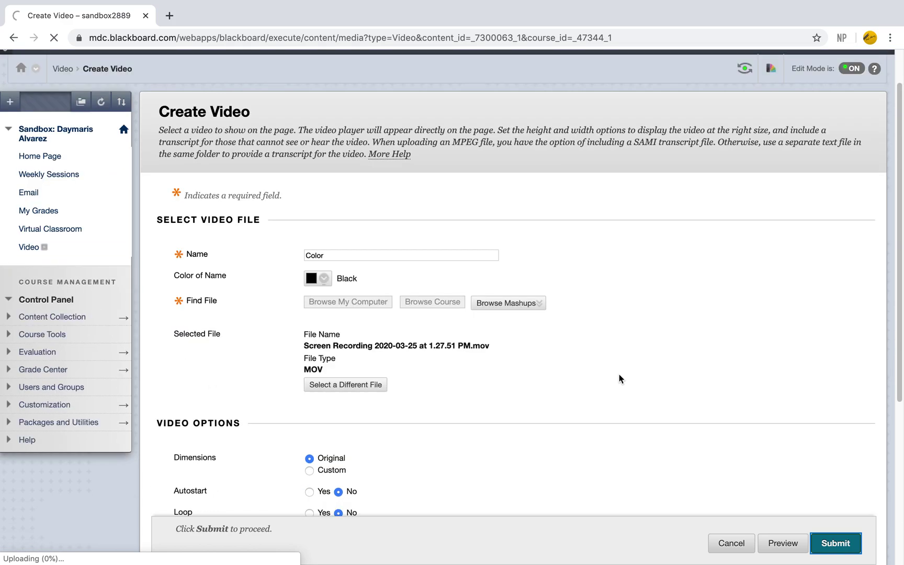
scroll(619, 379, down, 1)
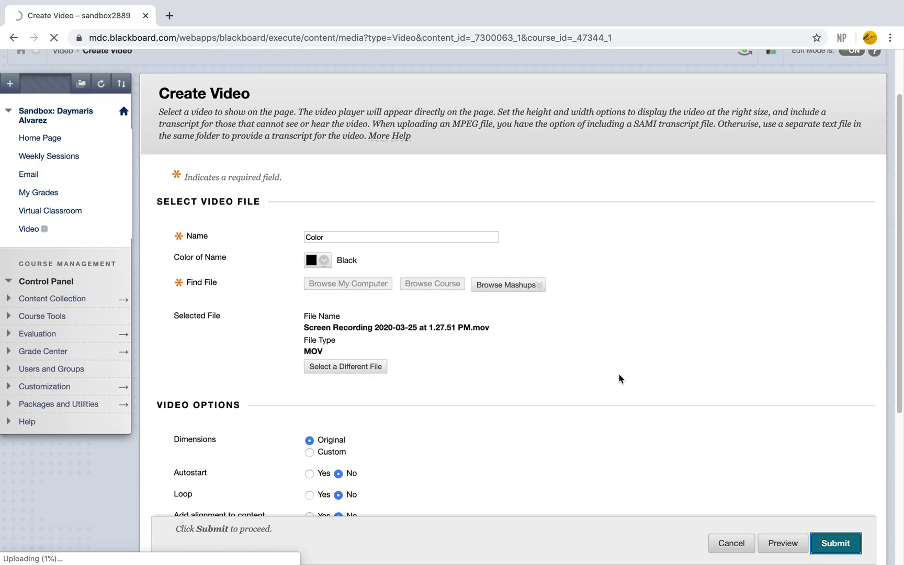
scroll(620, 377, down, 5)
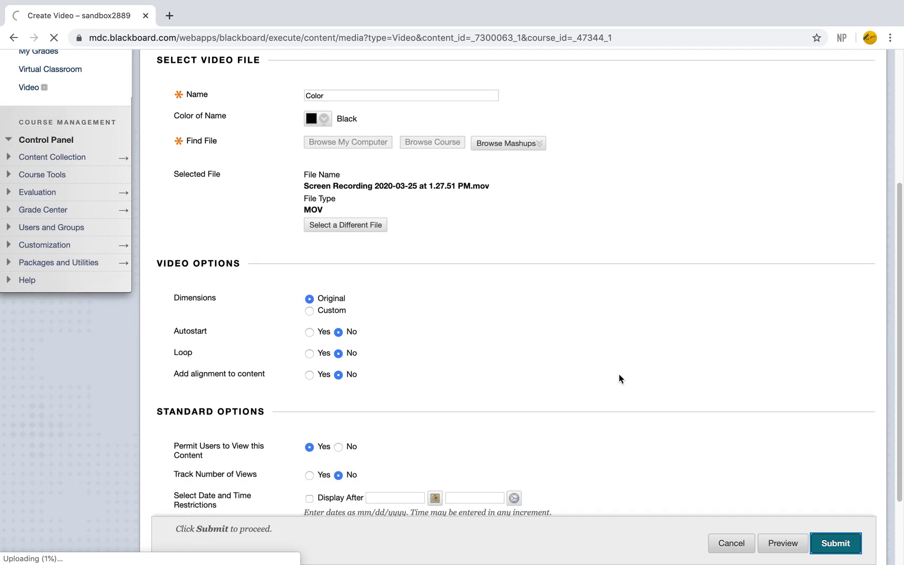
scroll(642, 374, down, 1)
- Open the Attendance course tool and add attendance to the course
scroll(642, 373, up, 7)
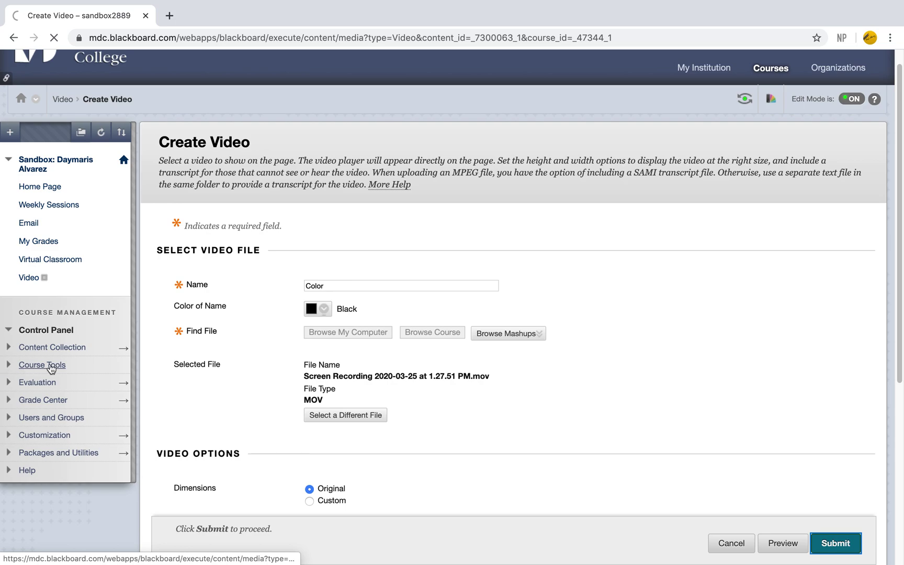
click(29, 368)
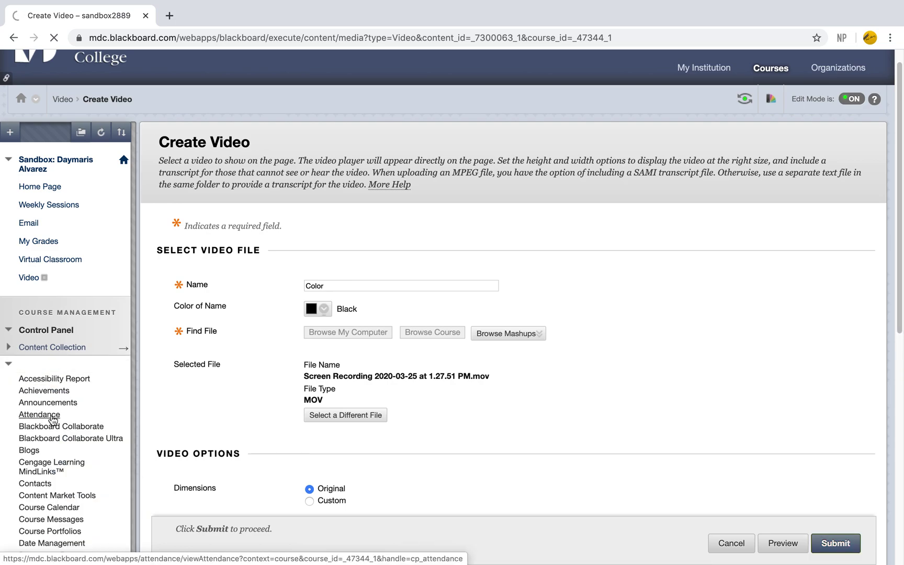
scroll(40, 411, down, 1)
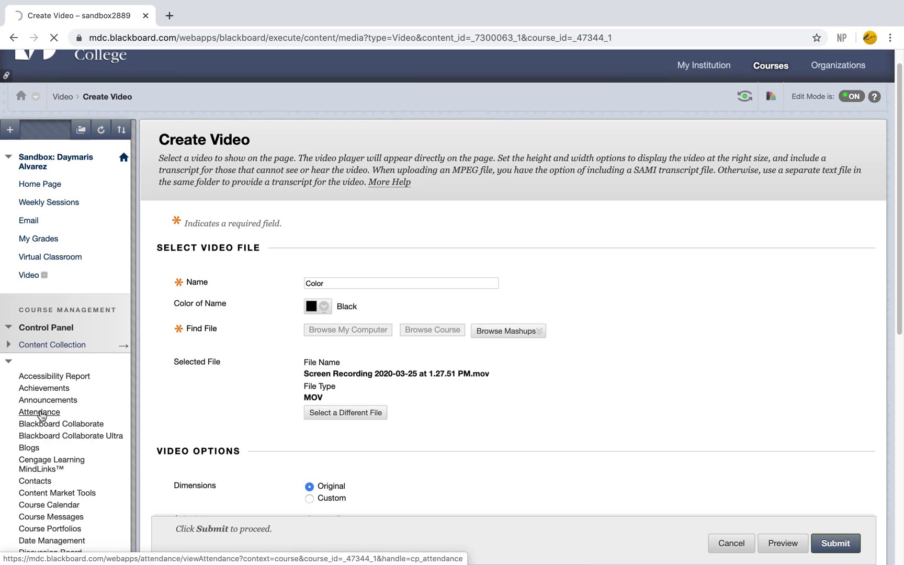
click(40, 412)
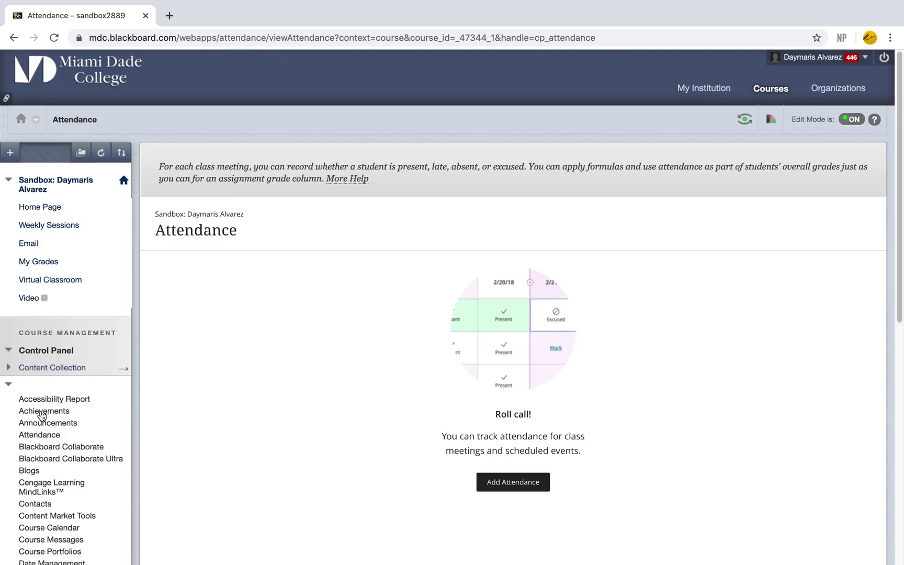
click(510, 484)
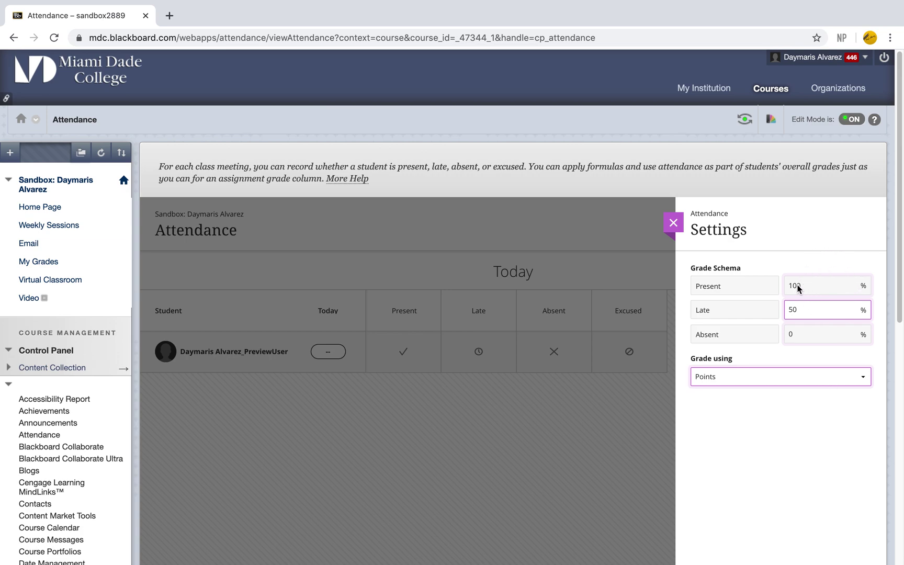
- Set the Late value in the attendance grade schema to 75% and close the attendance settings
double_click(818, 308)
text(45)
key(BackSpace)
key(BackSpace)
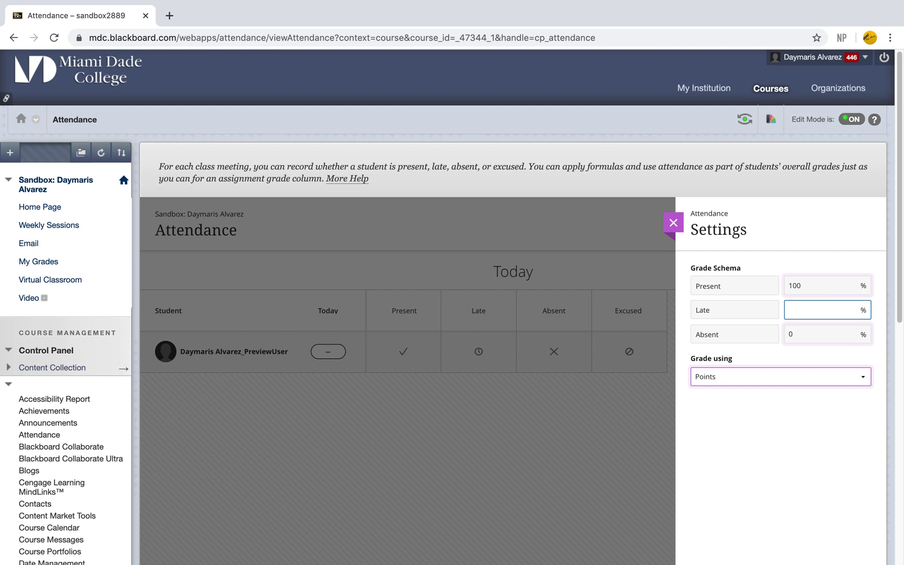
text(75)
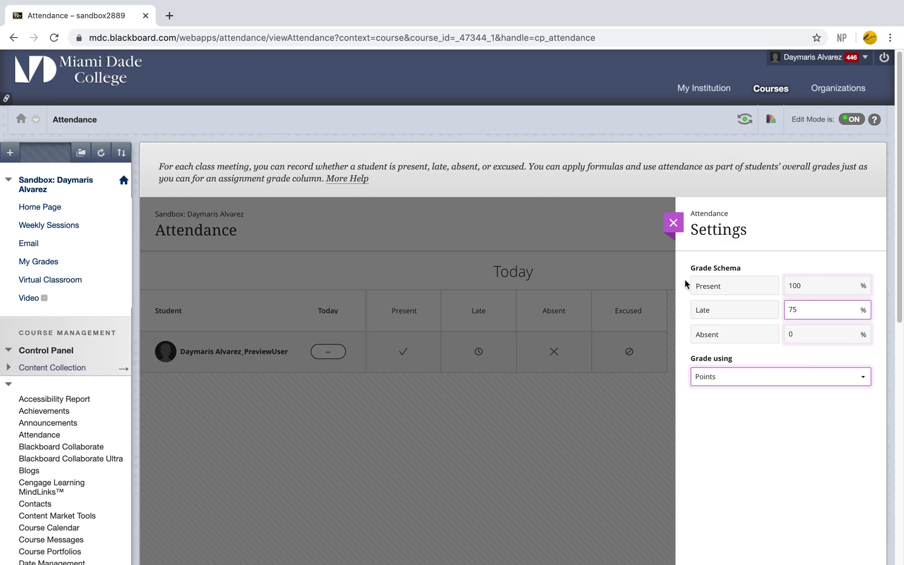
scroll(687, 283, down, 2)
click(825, 476)
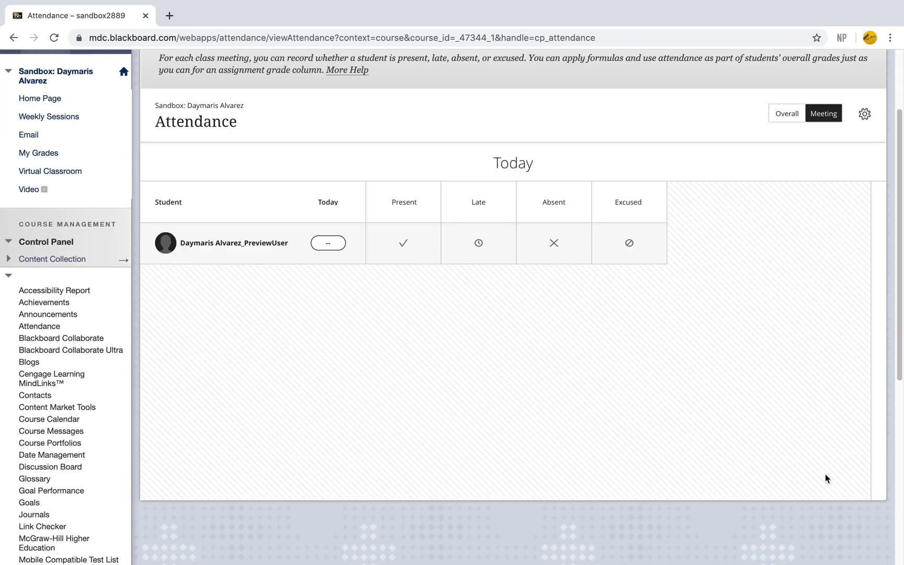
- Mark the preview student as present for today's meeting and view the overall attendance
click(434, 246)
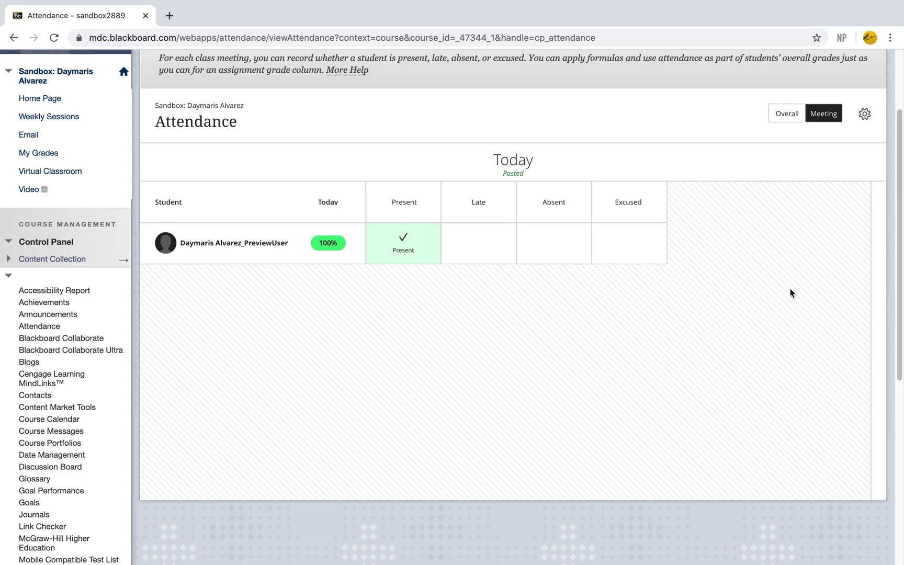
click(778, 113)
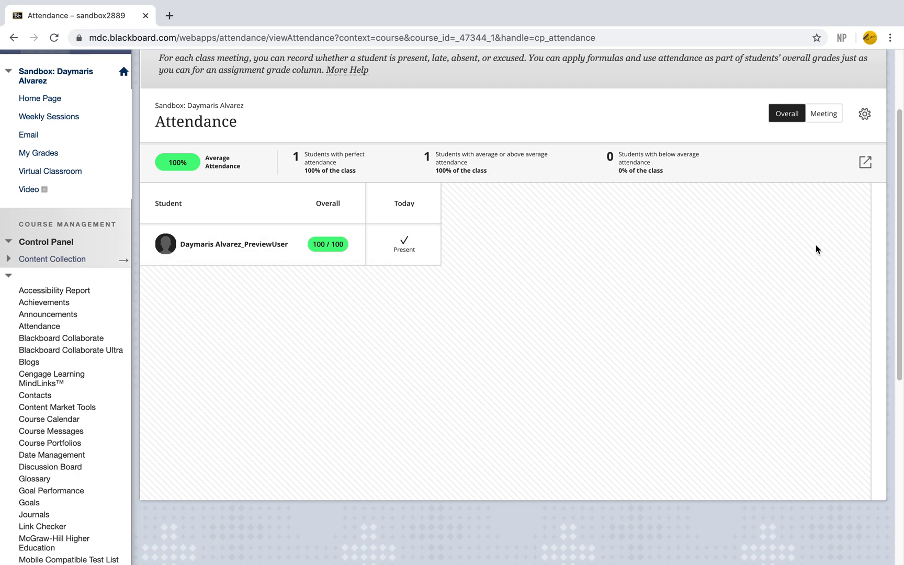
scroll(816, 245, down, 3)
scroll(816, 246, up, 5)
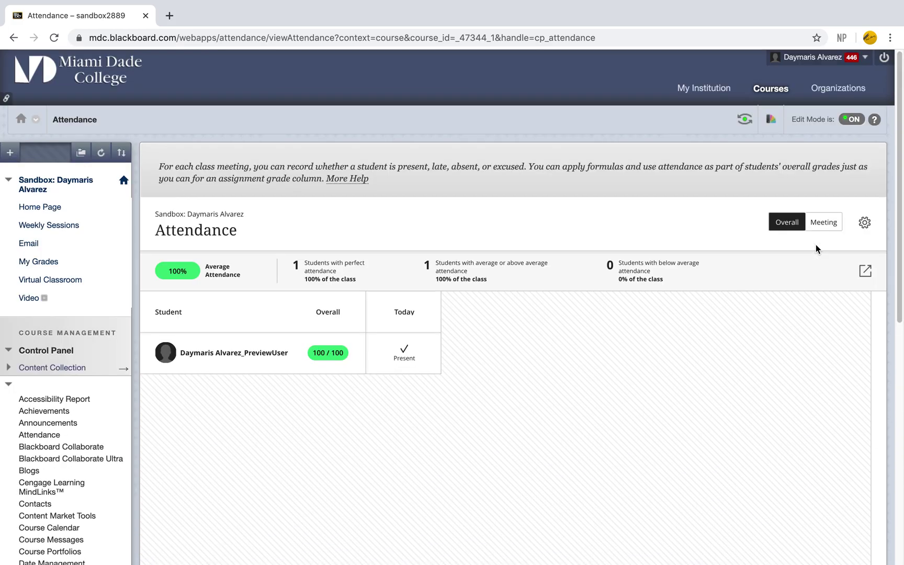